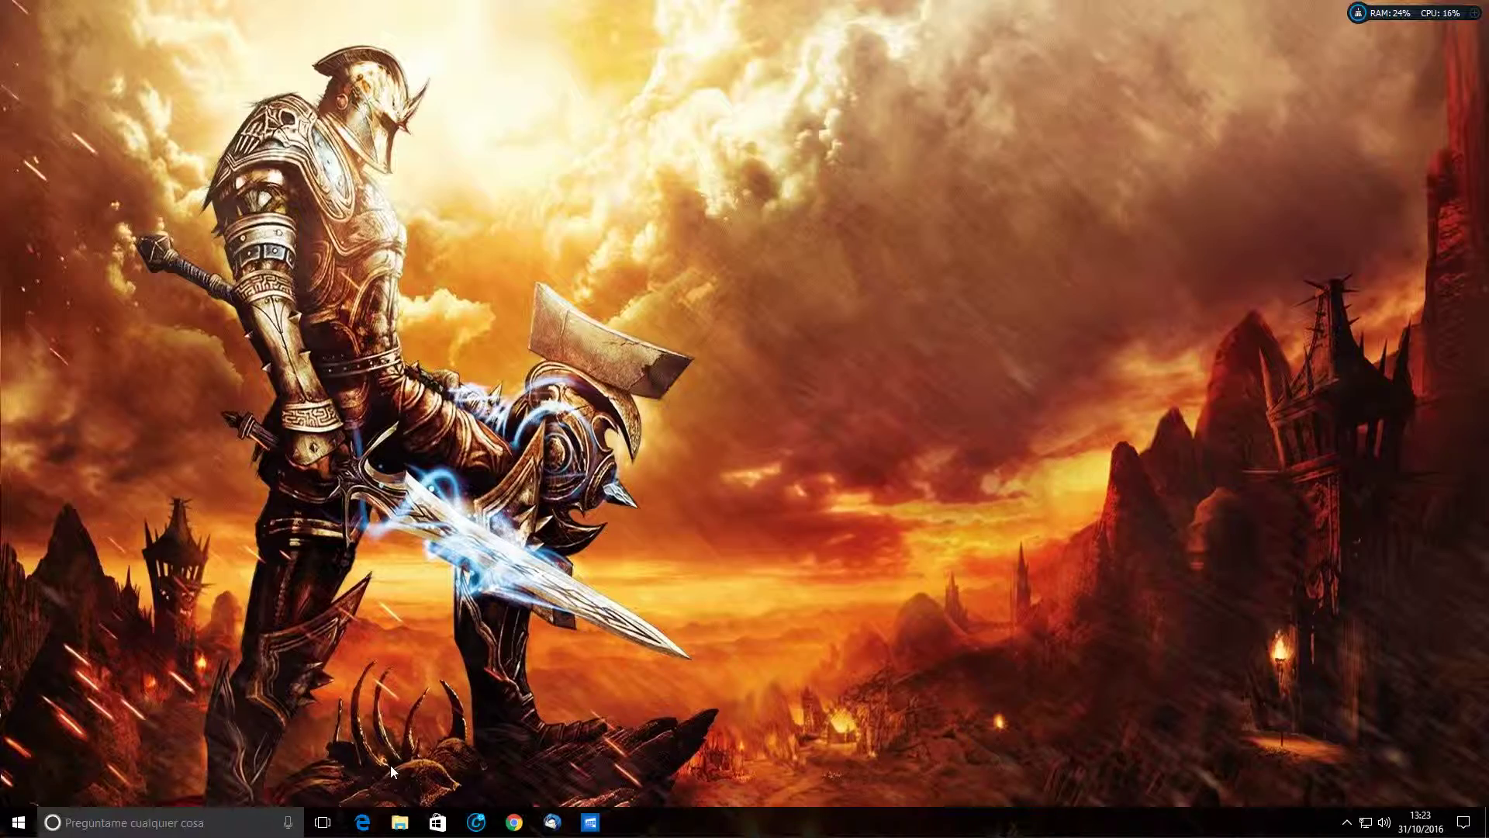
- Open LibreOffice Calc with a new blank spreadsheet
click(17, 823)
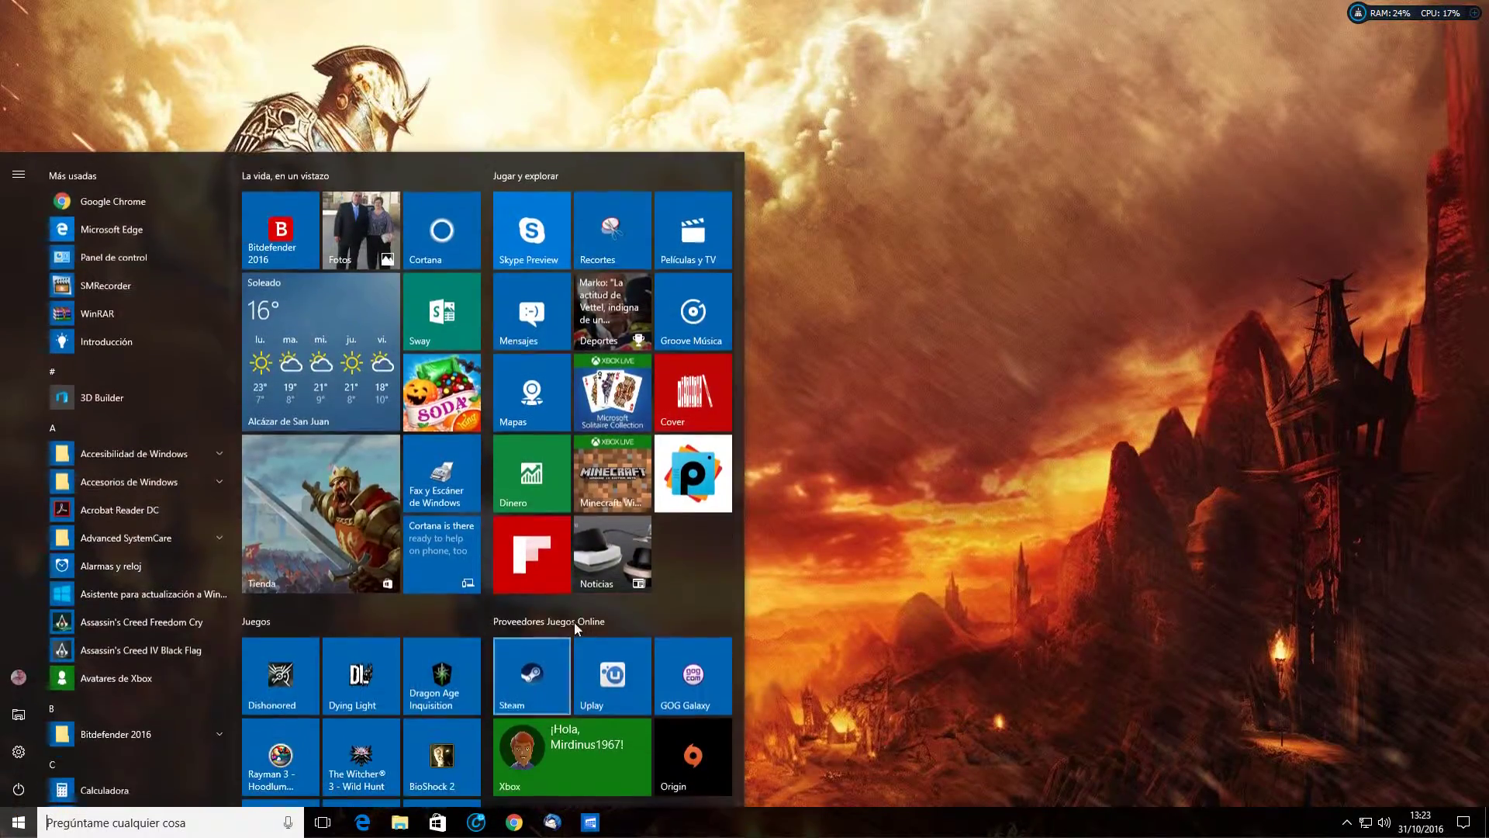
scroll(594, 614, down, 5)
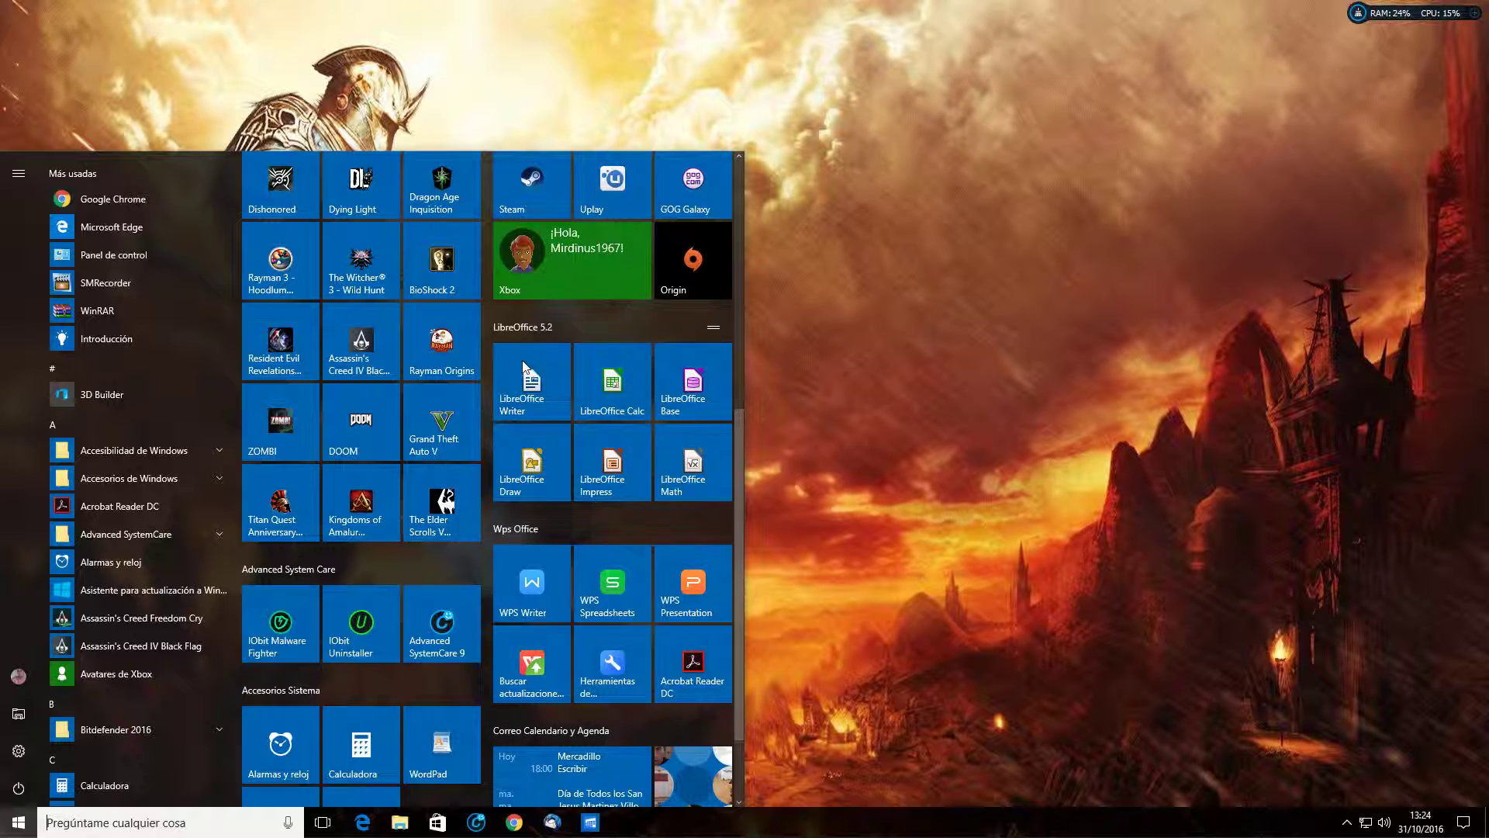
scroll(518, 372, up, 4)
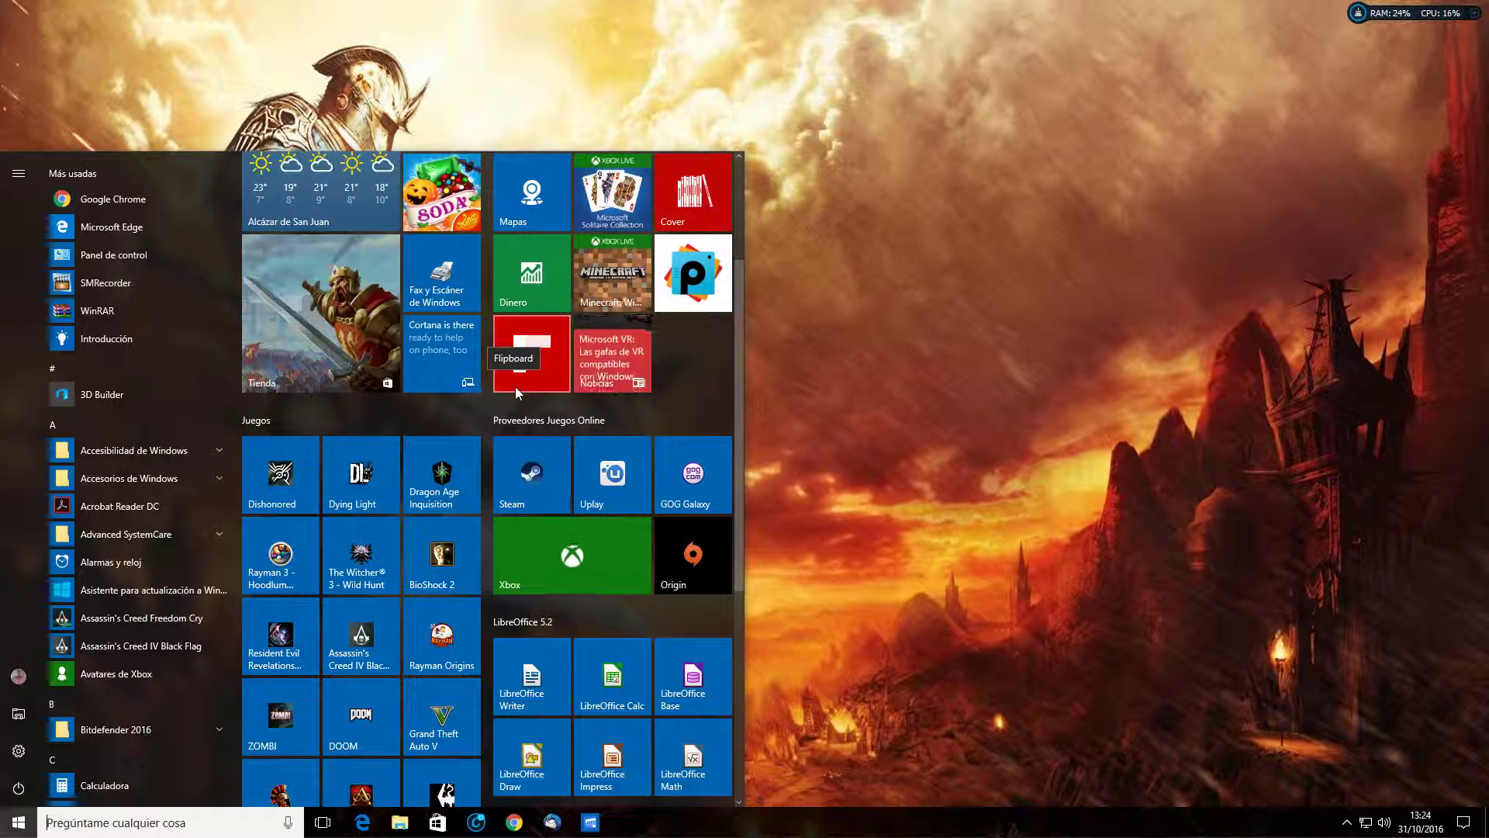
scroll(515, 387, up, 3)
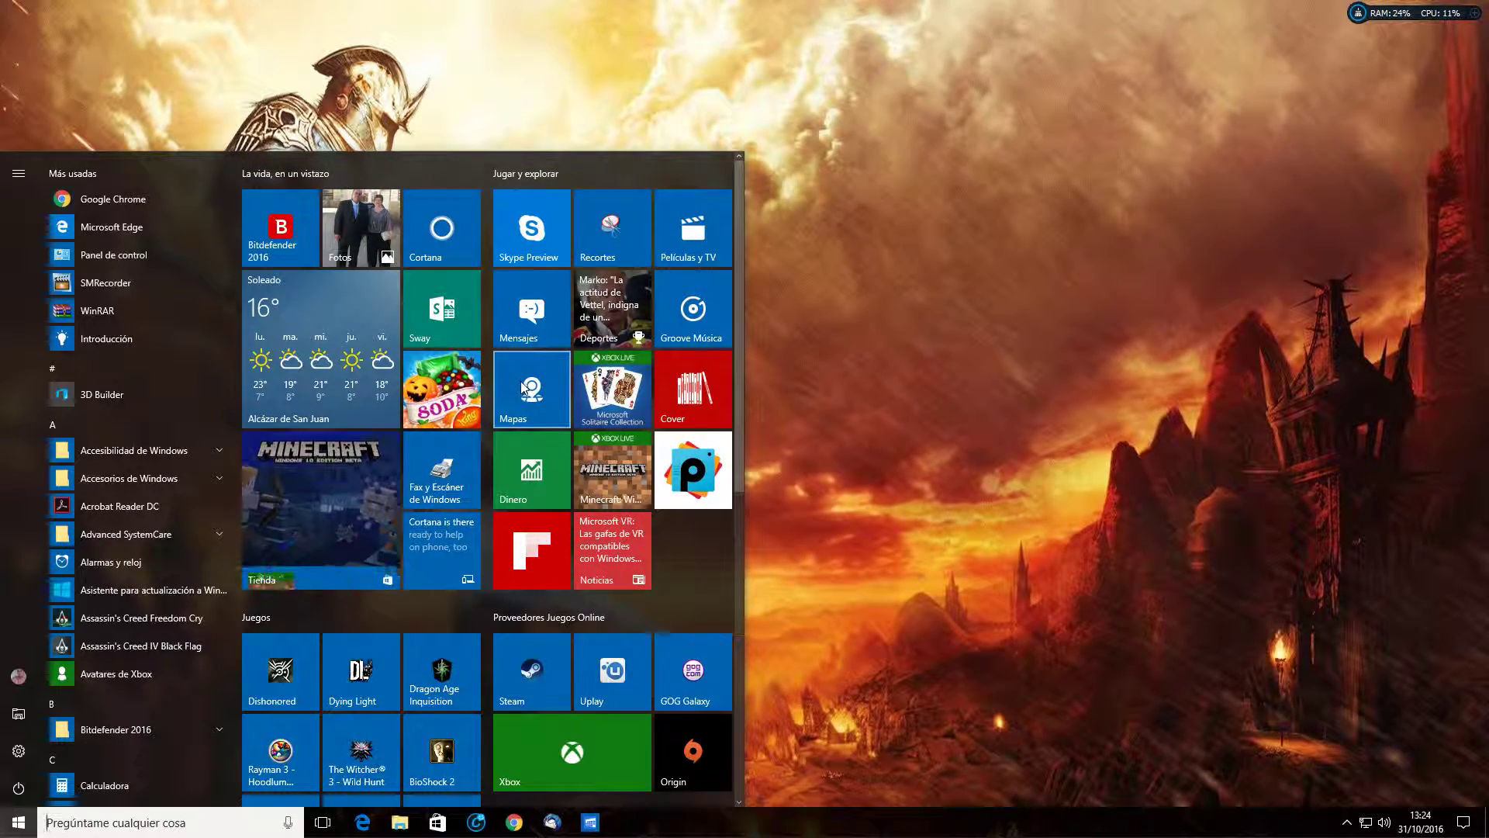
scroll(521, 388, down, 5)
scroll(521, 380, down, 2)
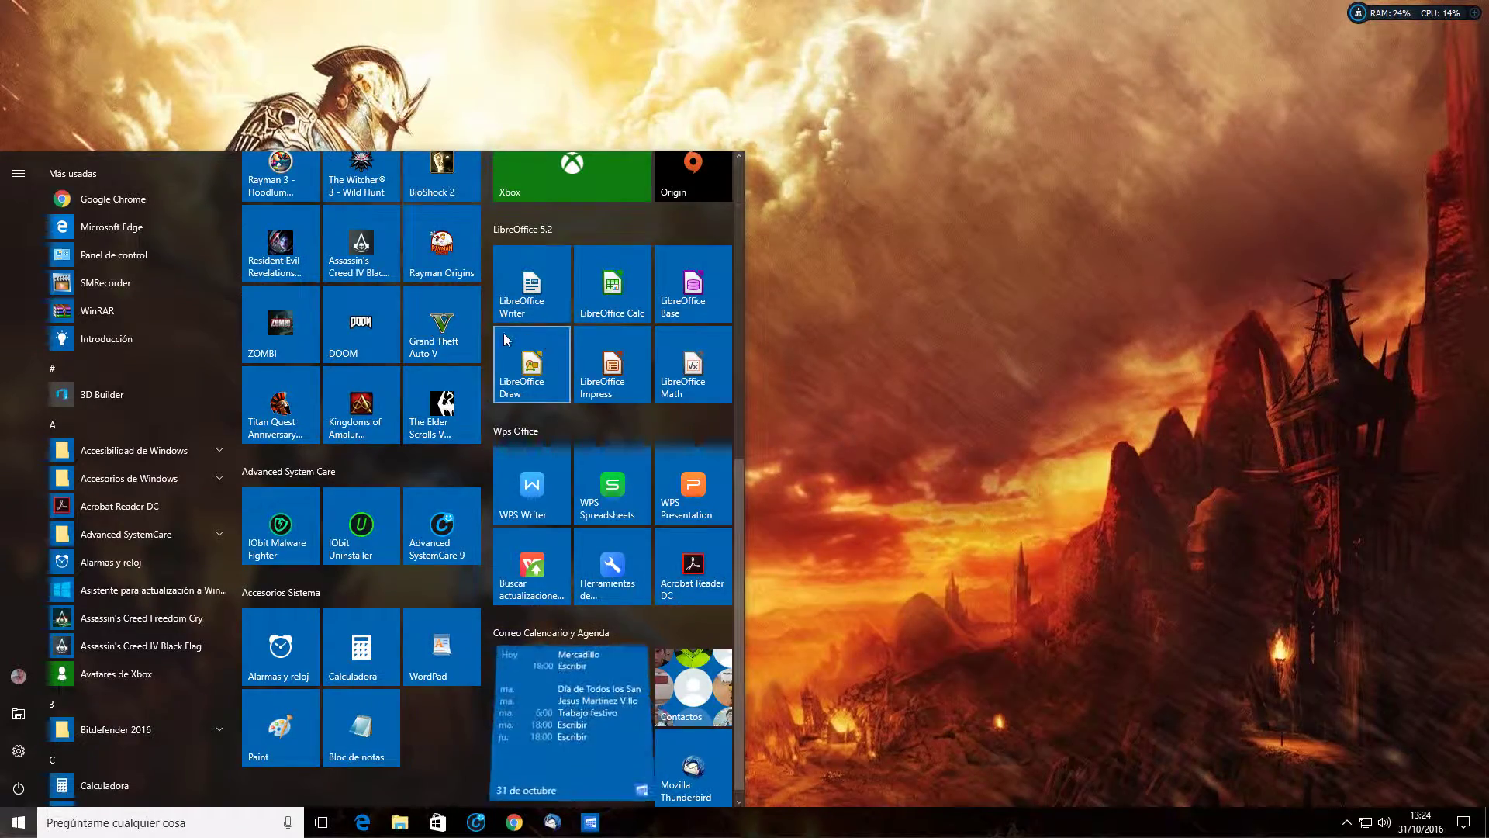
click(611, 304)
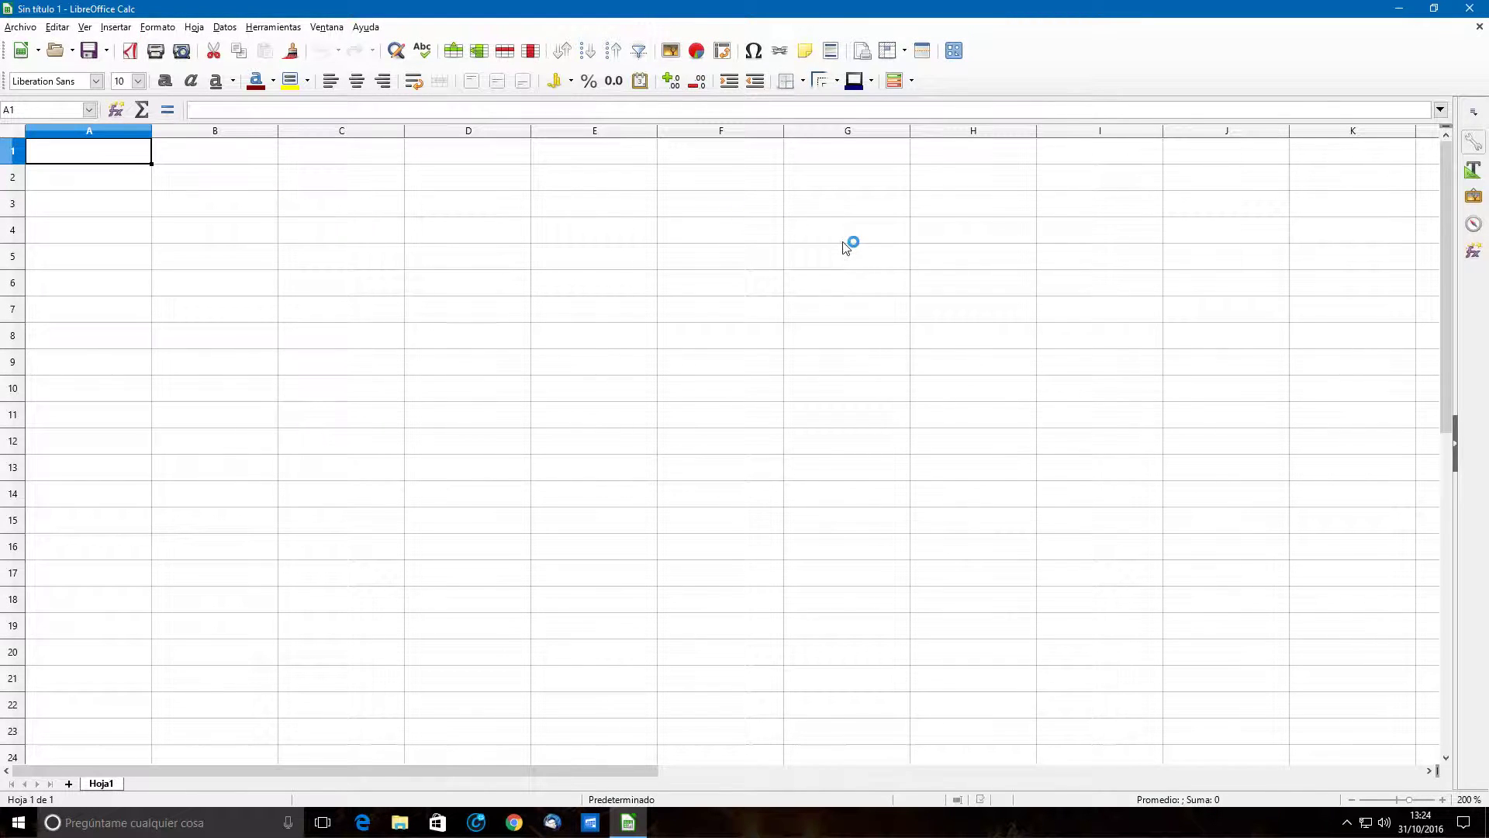
- Enter the values 21, 22, 33, 545 and 66 in cells B2 to B6
click(247, 185)
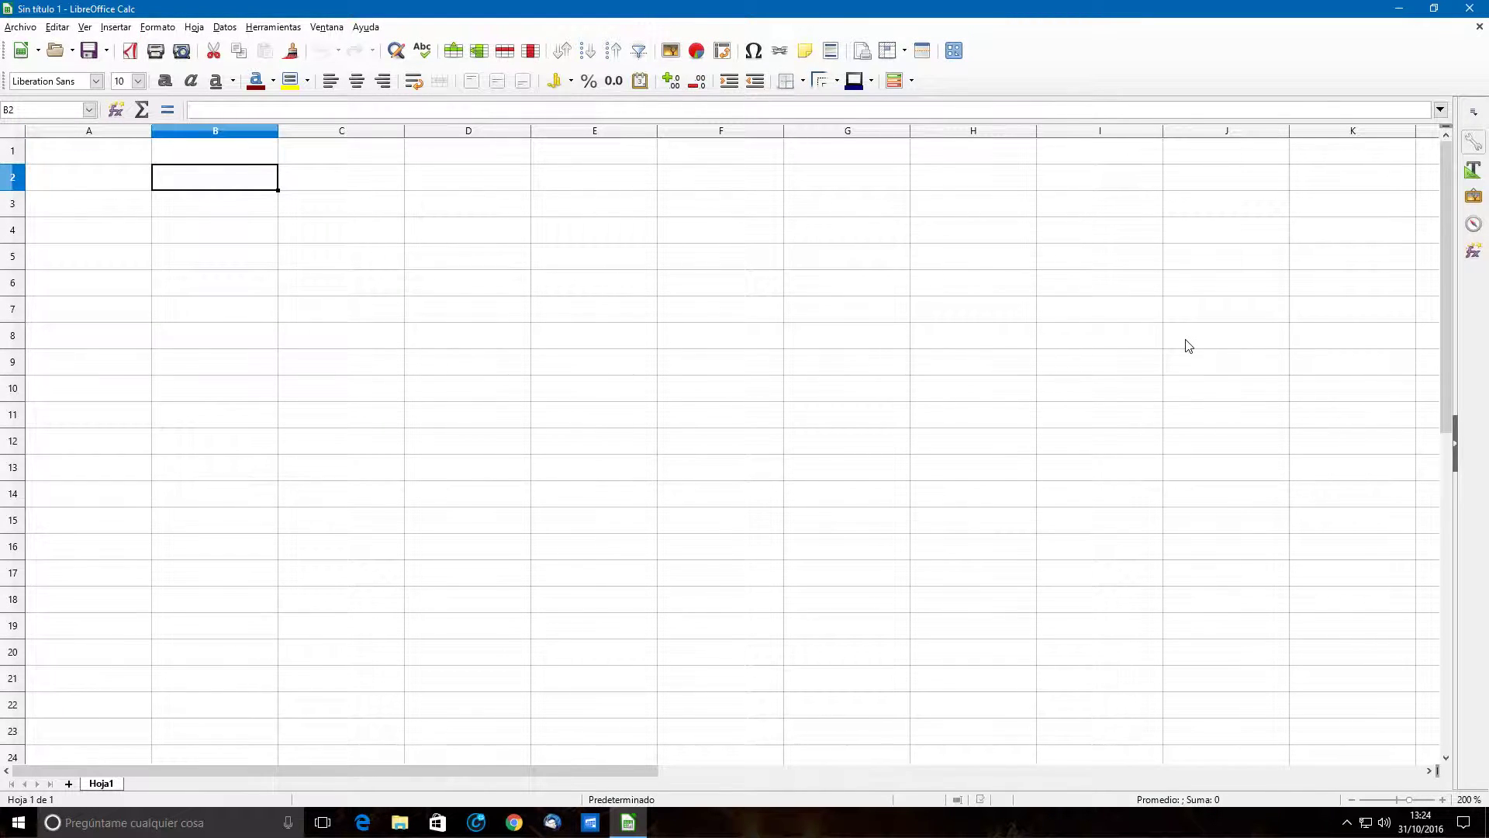
text(21)
key(Return)
text(22)
key(Return)
text(33)
key(Return)
text(545)
key(Return)
text(66)
key(Return)
- Enter the values 45, 66, 77, 77 and 88 in cells C2 to C6
key(Right)
key(Up)
key(Up)
key(Up)
key(Up)
key(Up)
text(45)
key(Return)
text(66)
key(Return)
text(77)
key(Return)
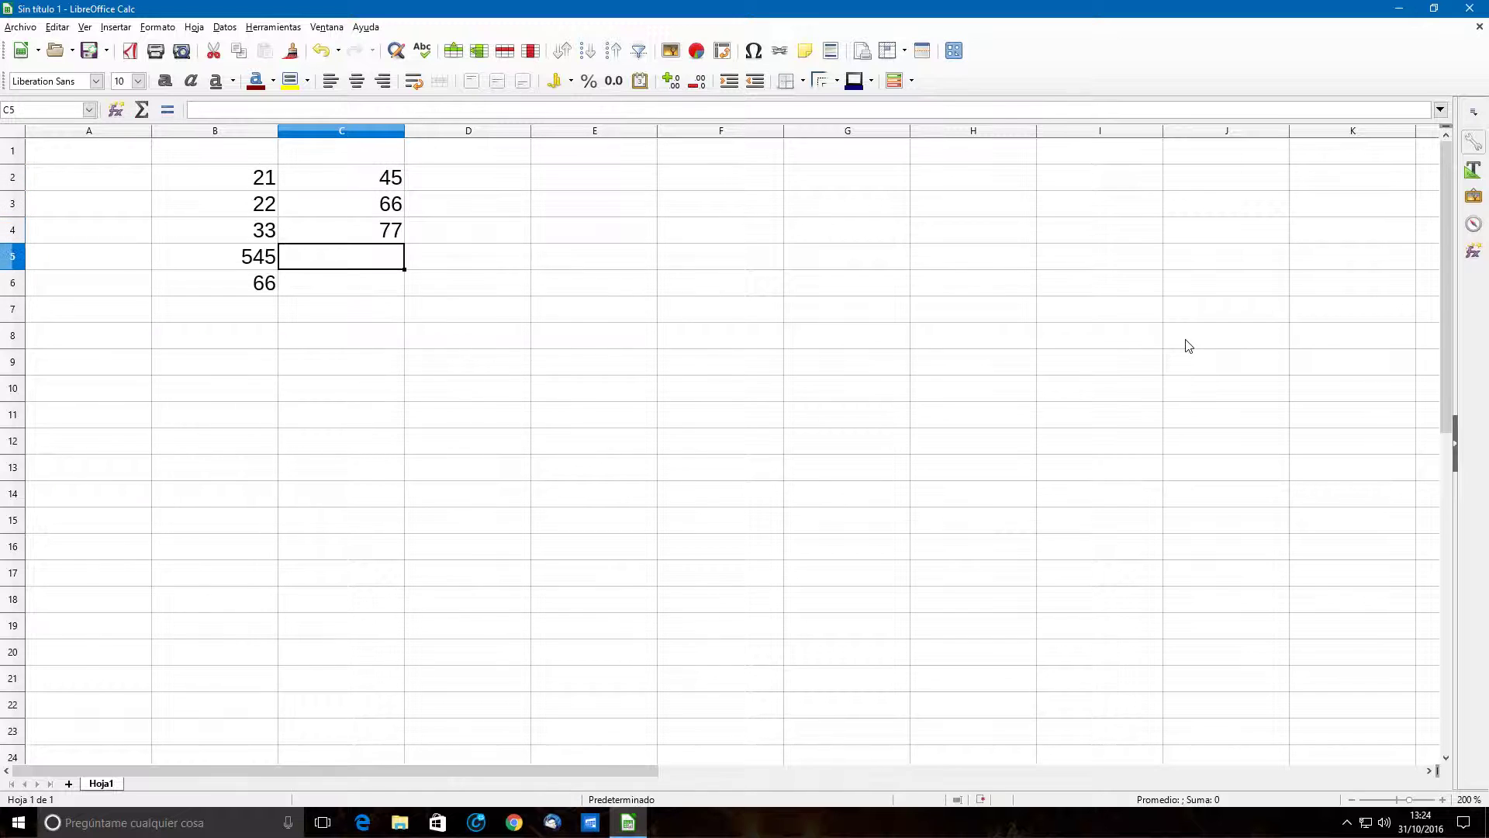
text(77)
key(Return)
text(88)
key(Right)
key(Left)
key(Left)
key(Up)
key(Up)
key(Up)
key(Up)
key(Up)
key(Down)
key(Down)
key(Down)
key(Down)
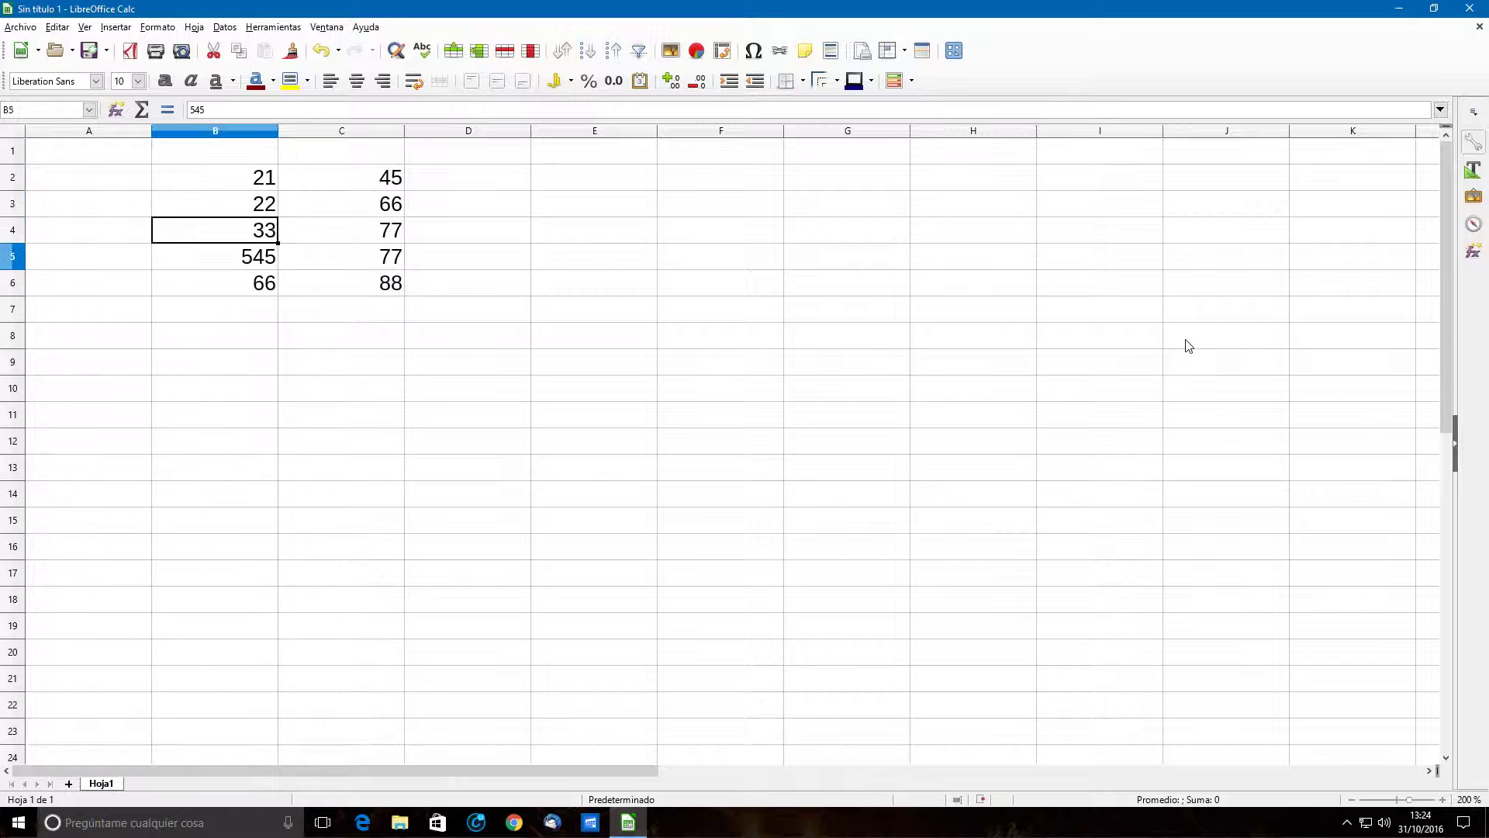
key(Down)
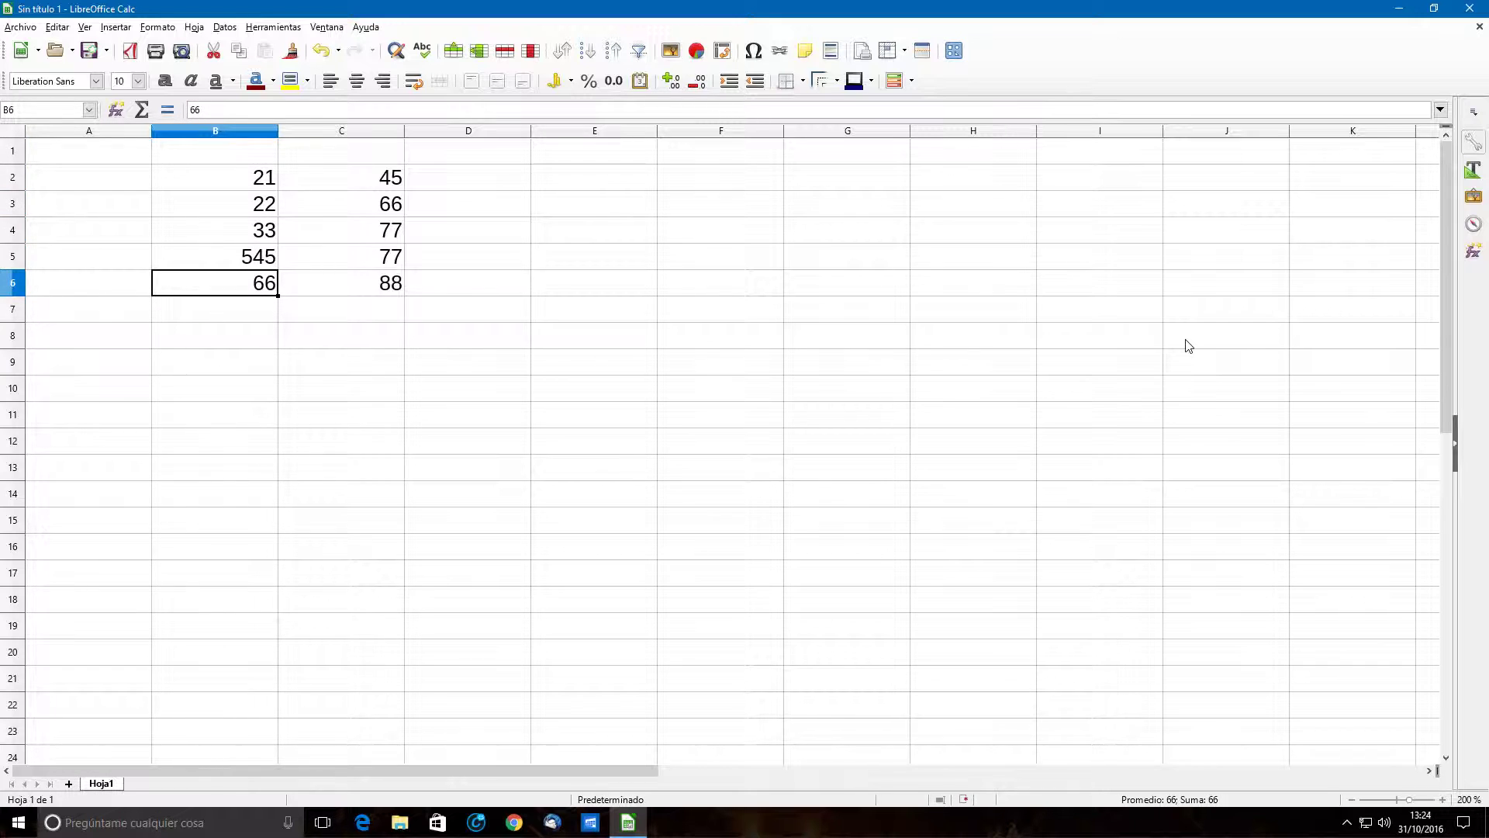
key(Left)
key(Right)
key(Right)
key(Right)
key(Up)
key(Up)
key(Up)
key(Left)
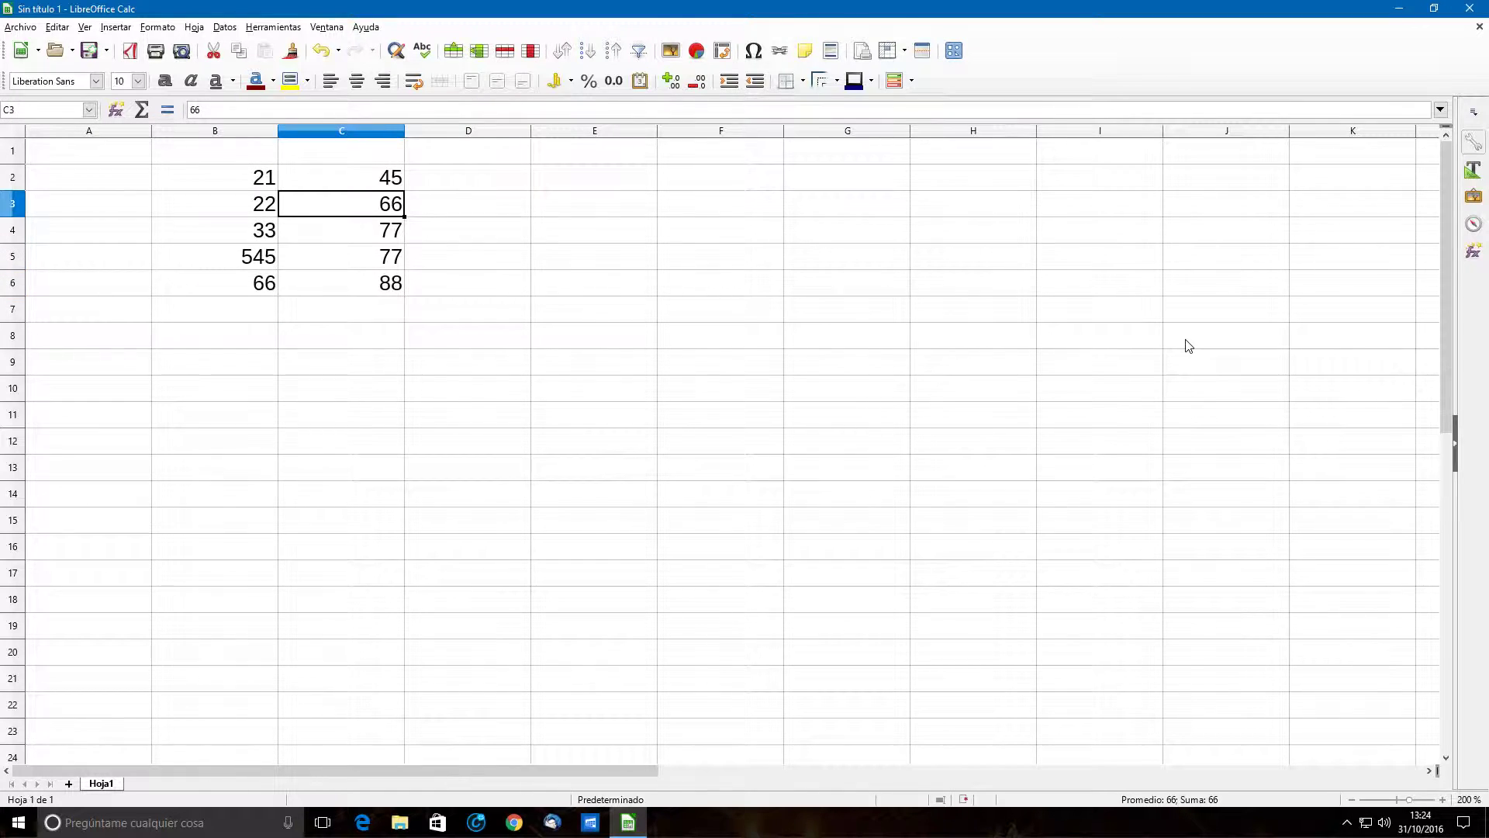
key(Left)
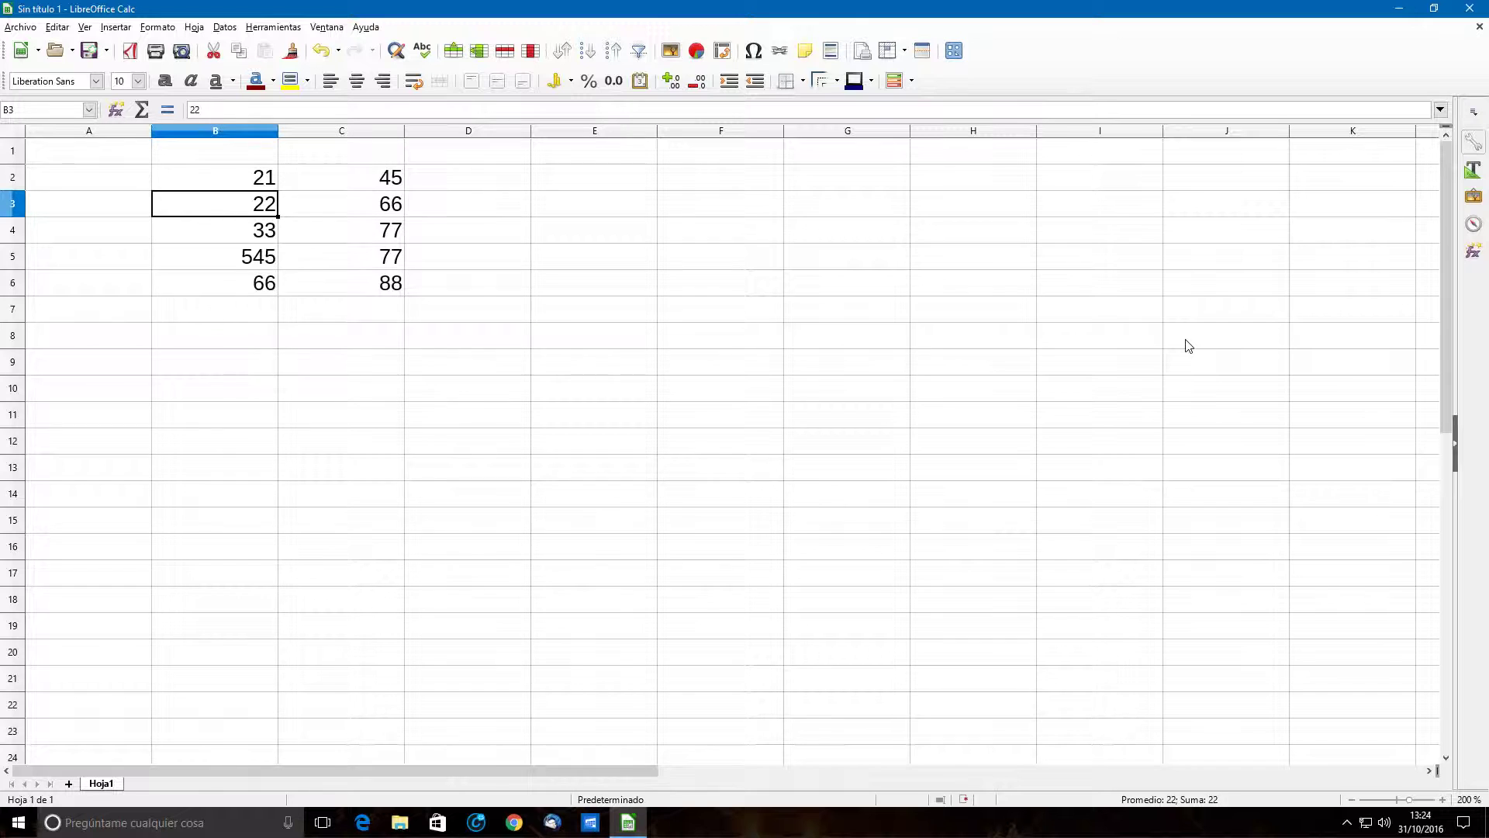
key(Down)
key(Right)
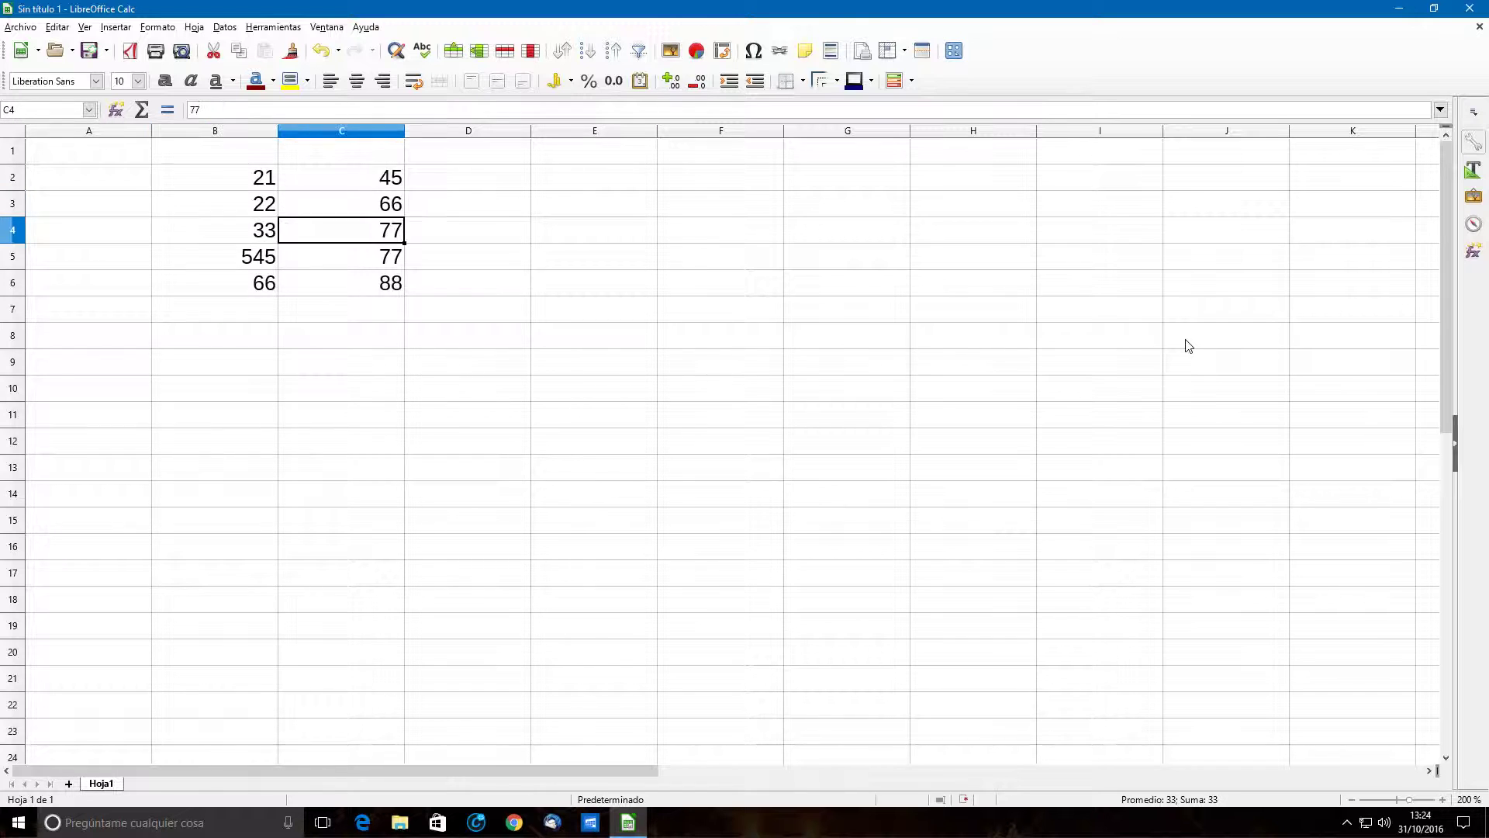
- Enter the formula =B2+C2 in cell D2 and fill it down to D6
key(Right)
key(Up)
key(Up)
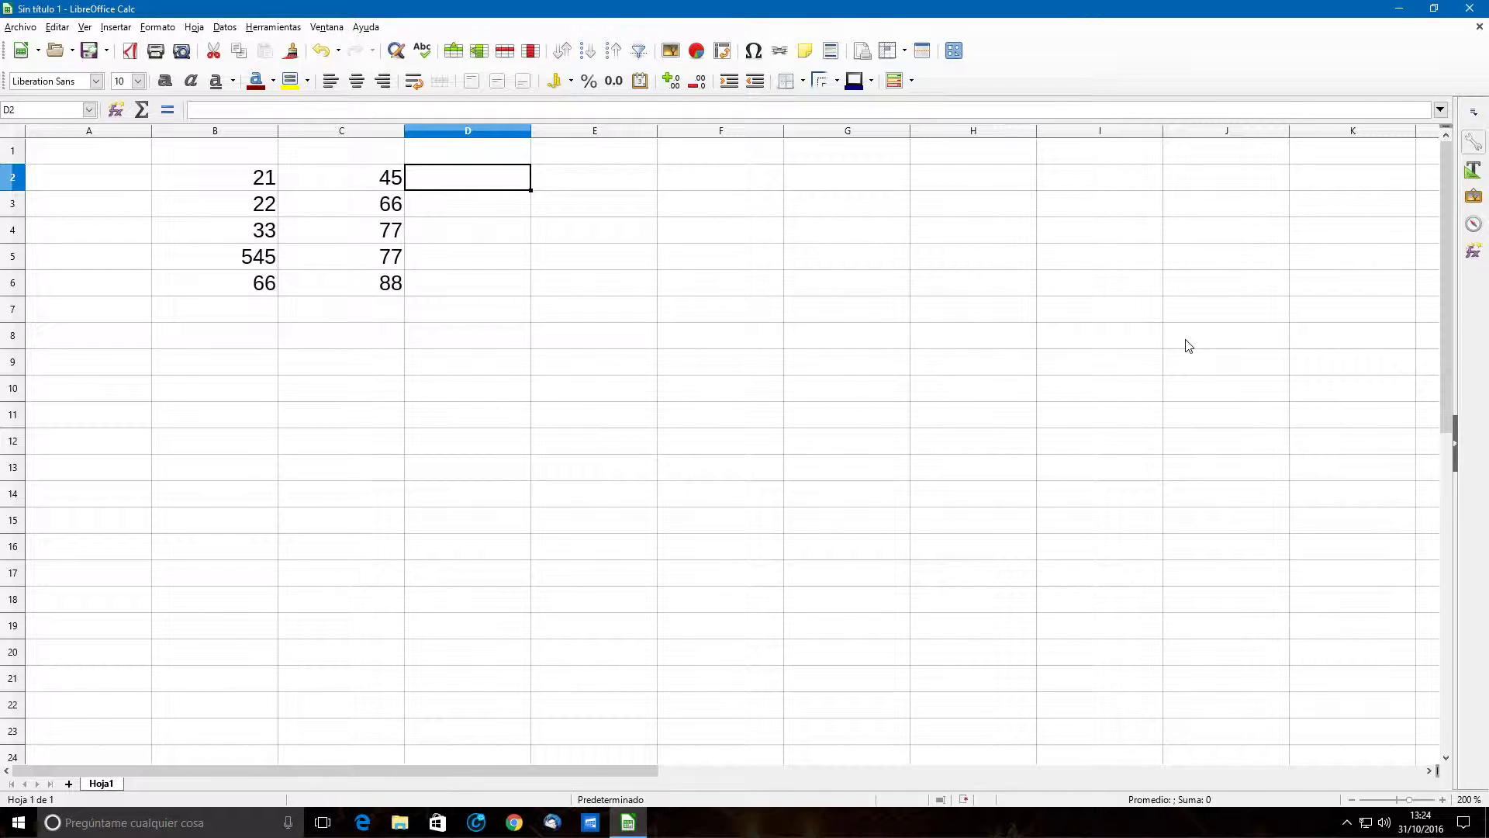
text(=)
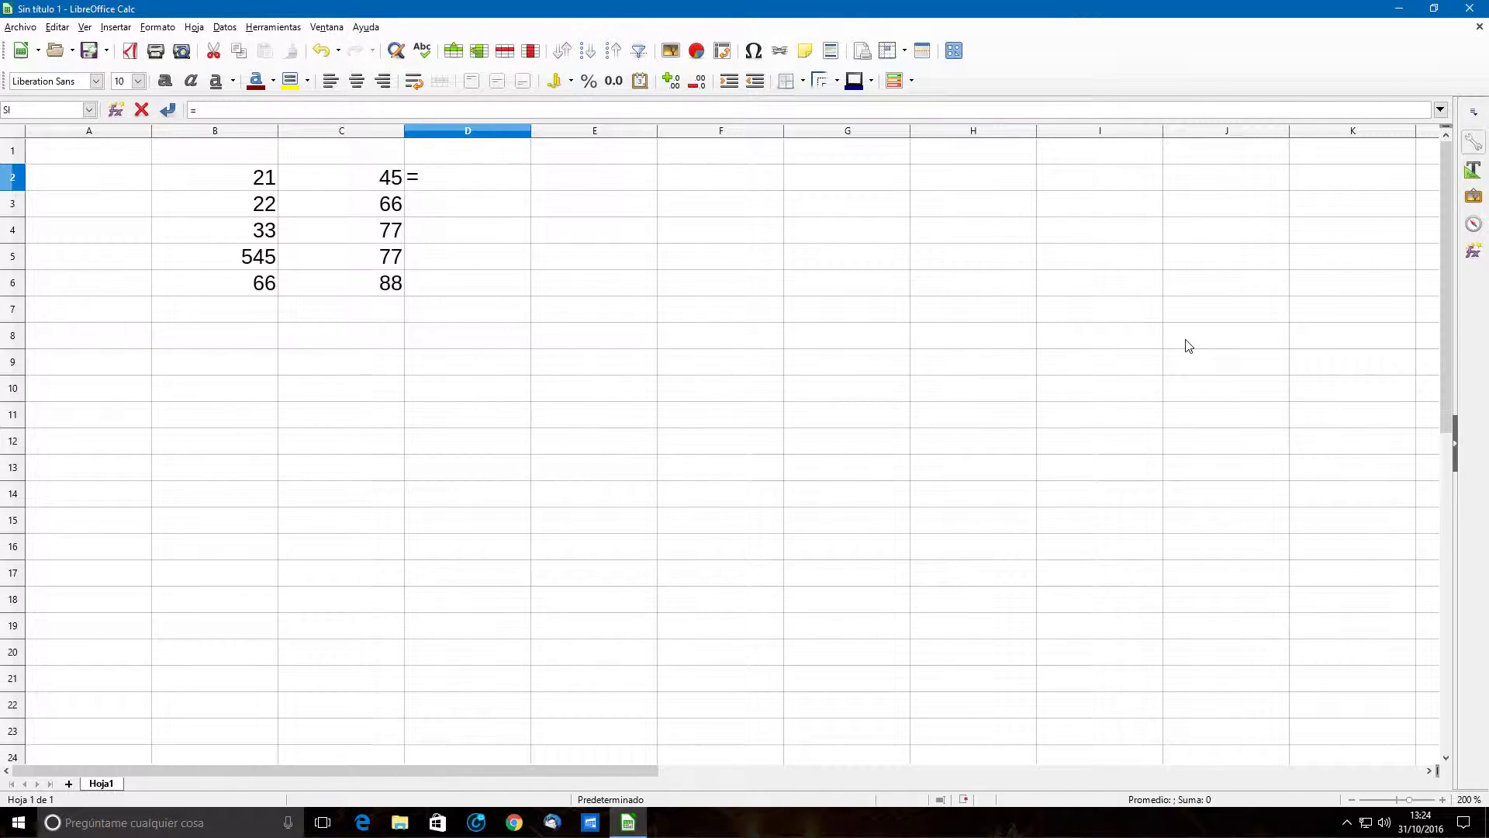
click(219, 177)
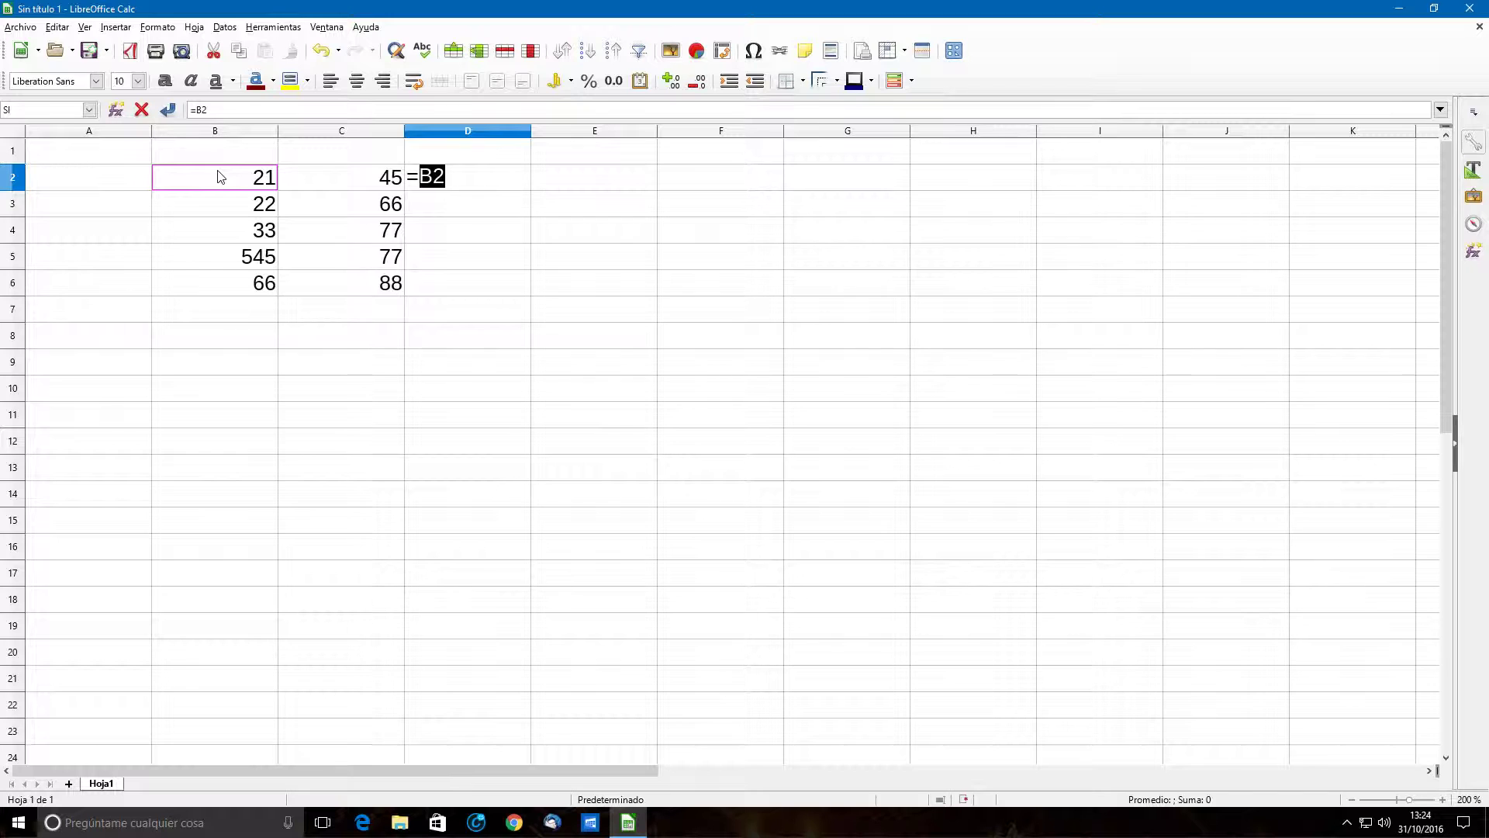
text(+)
click(368, 181)
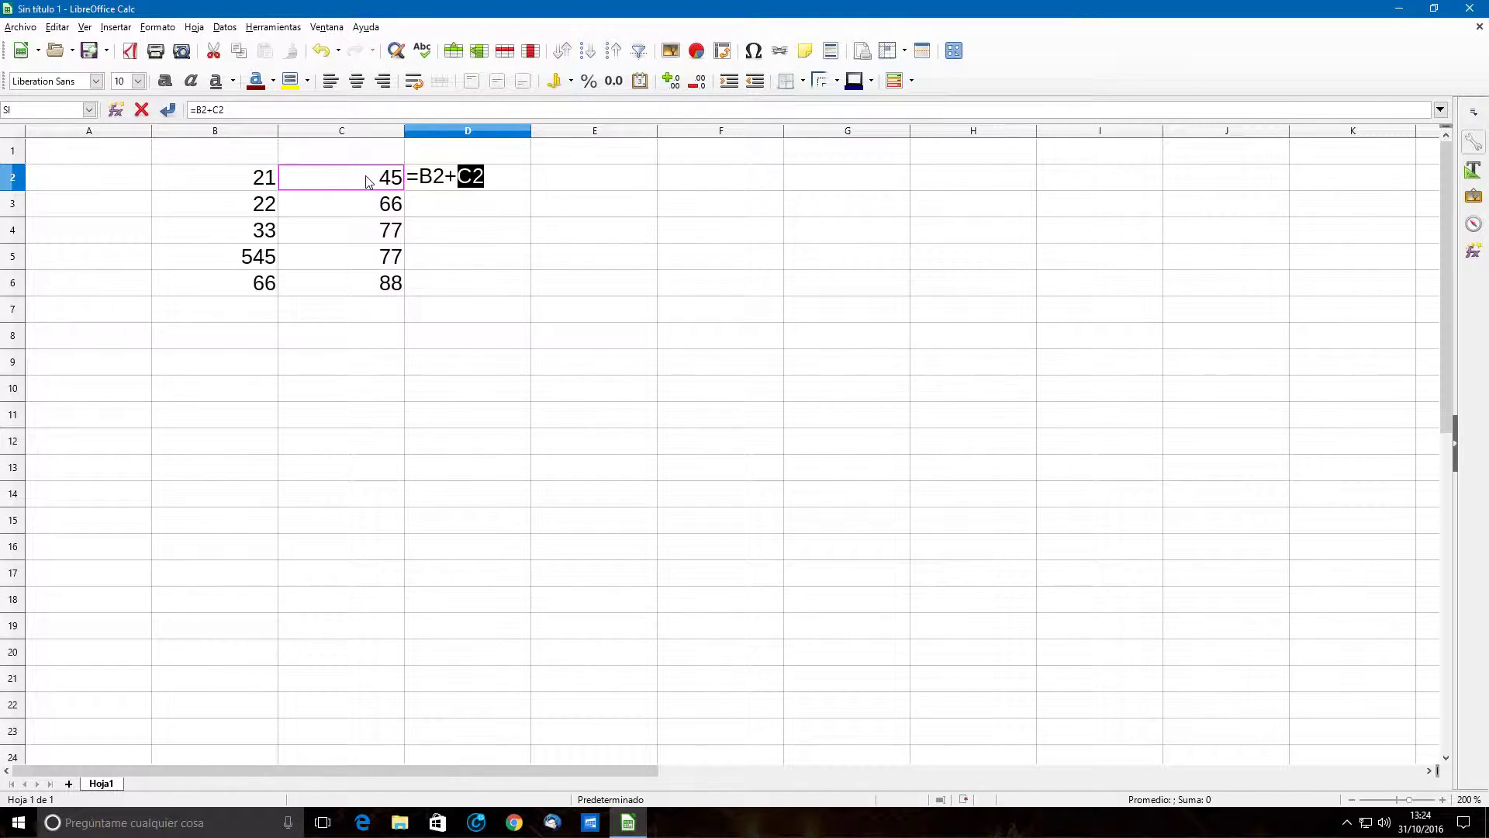
key(Return)
click(440, 168)
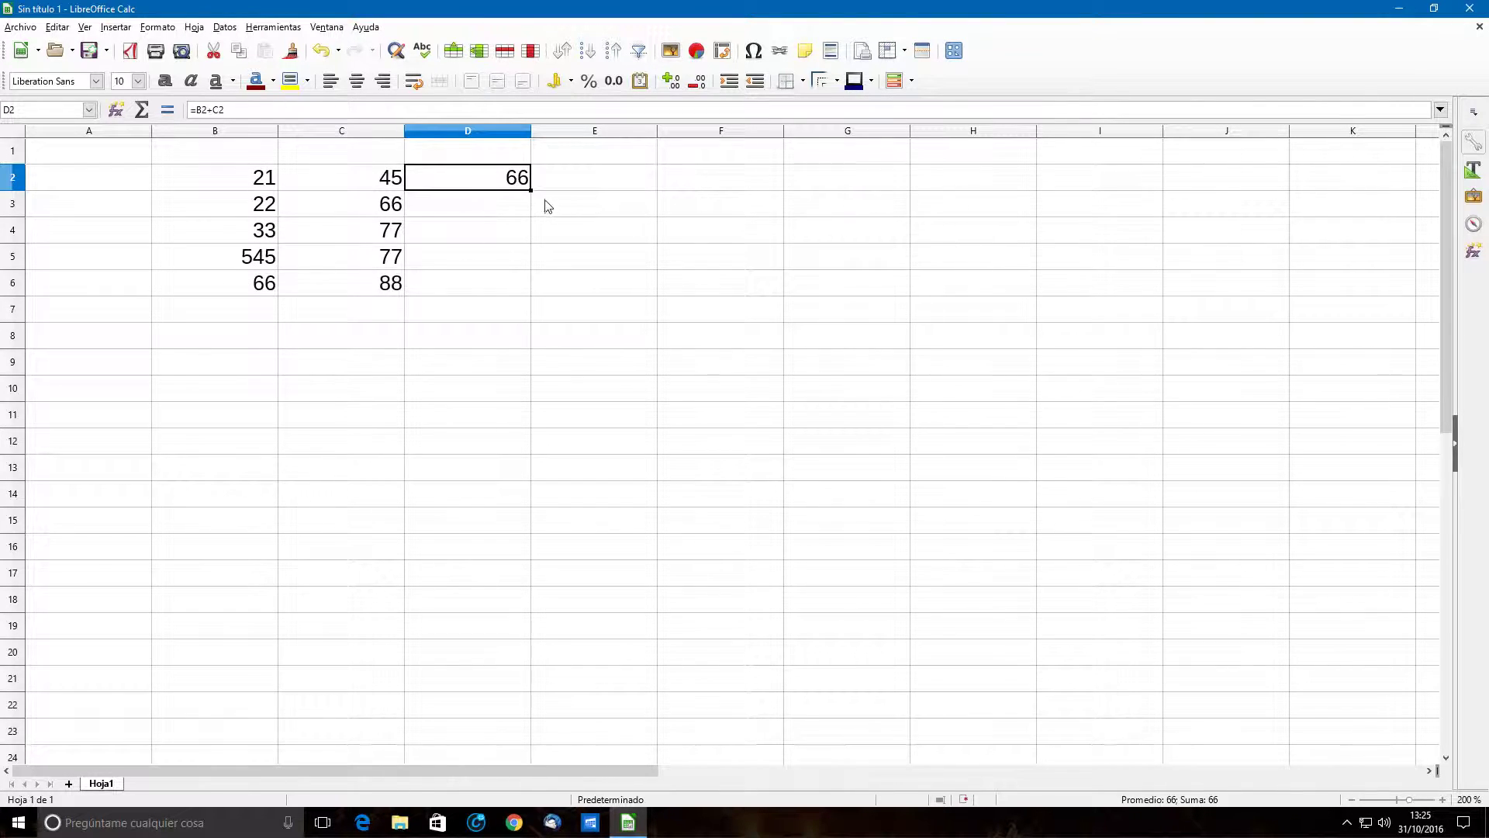
drag(531, 190, 530, 293)
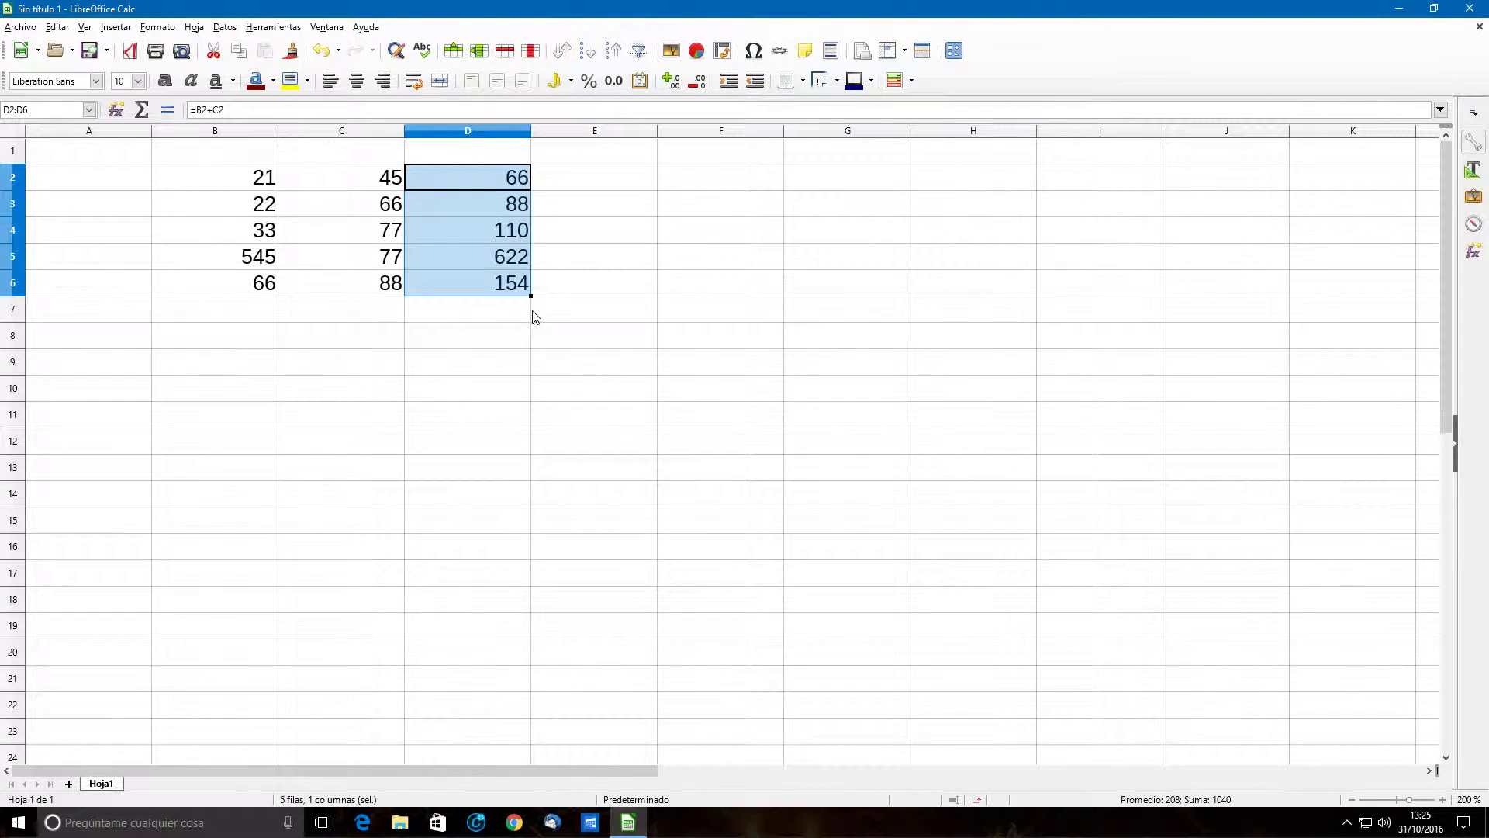
- Inspect the formulas in cells D2 to D6 to see how their relative references change from row to row
click(484, 206)
click(482, 231)
click(478, 258)
click(475, 302)
click(473, 158)
click(471, 203)
click(470, 230)
click(470, 256)
click(475, 278)
click(473, 235)
click(475, 203)
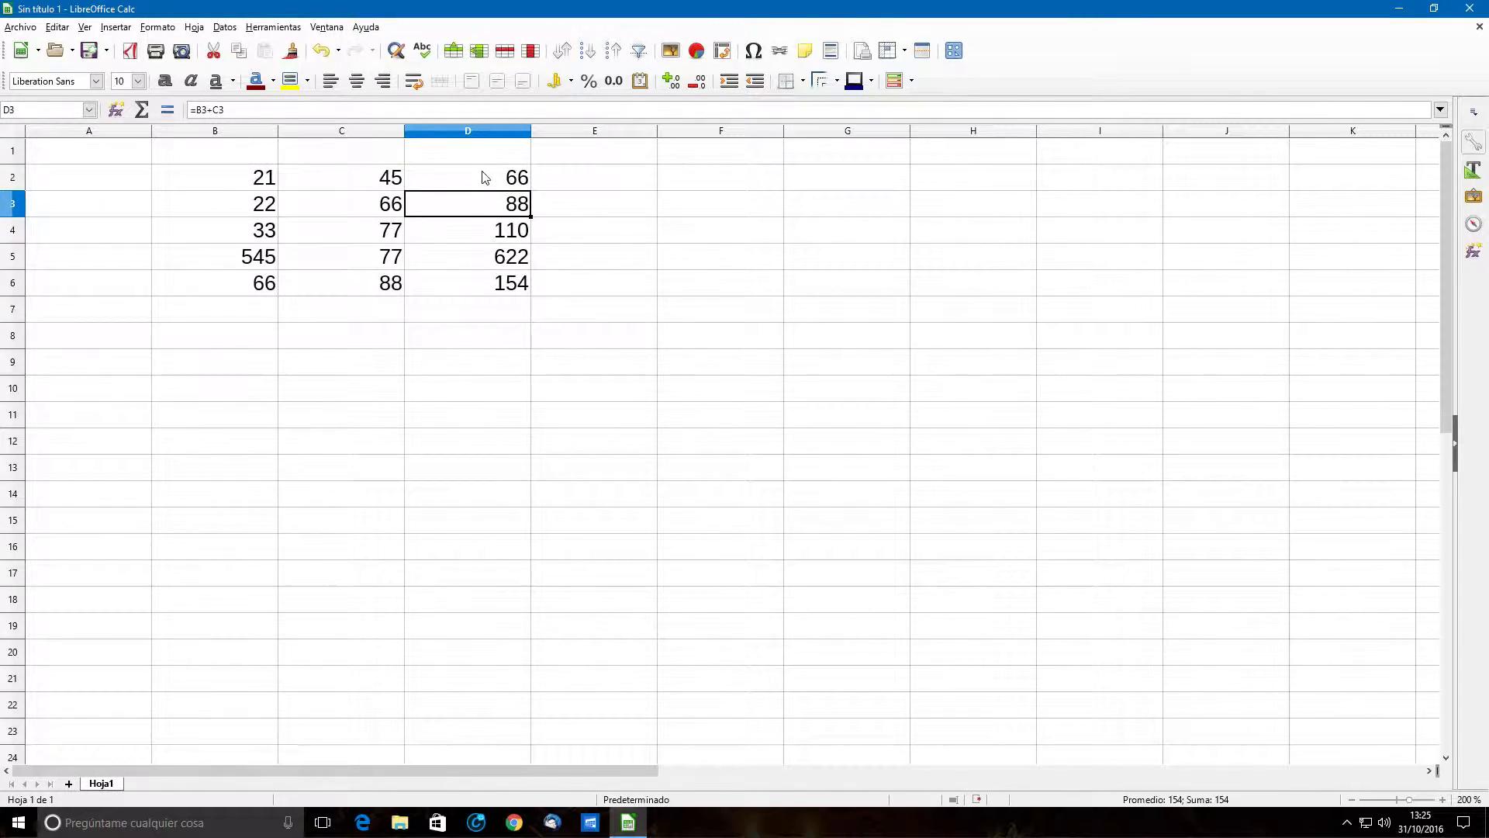
click(482, 174)
click(475, 208)
click(465, 254)
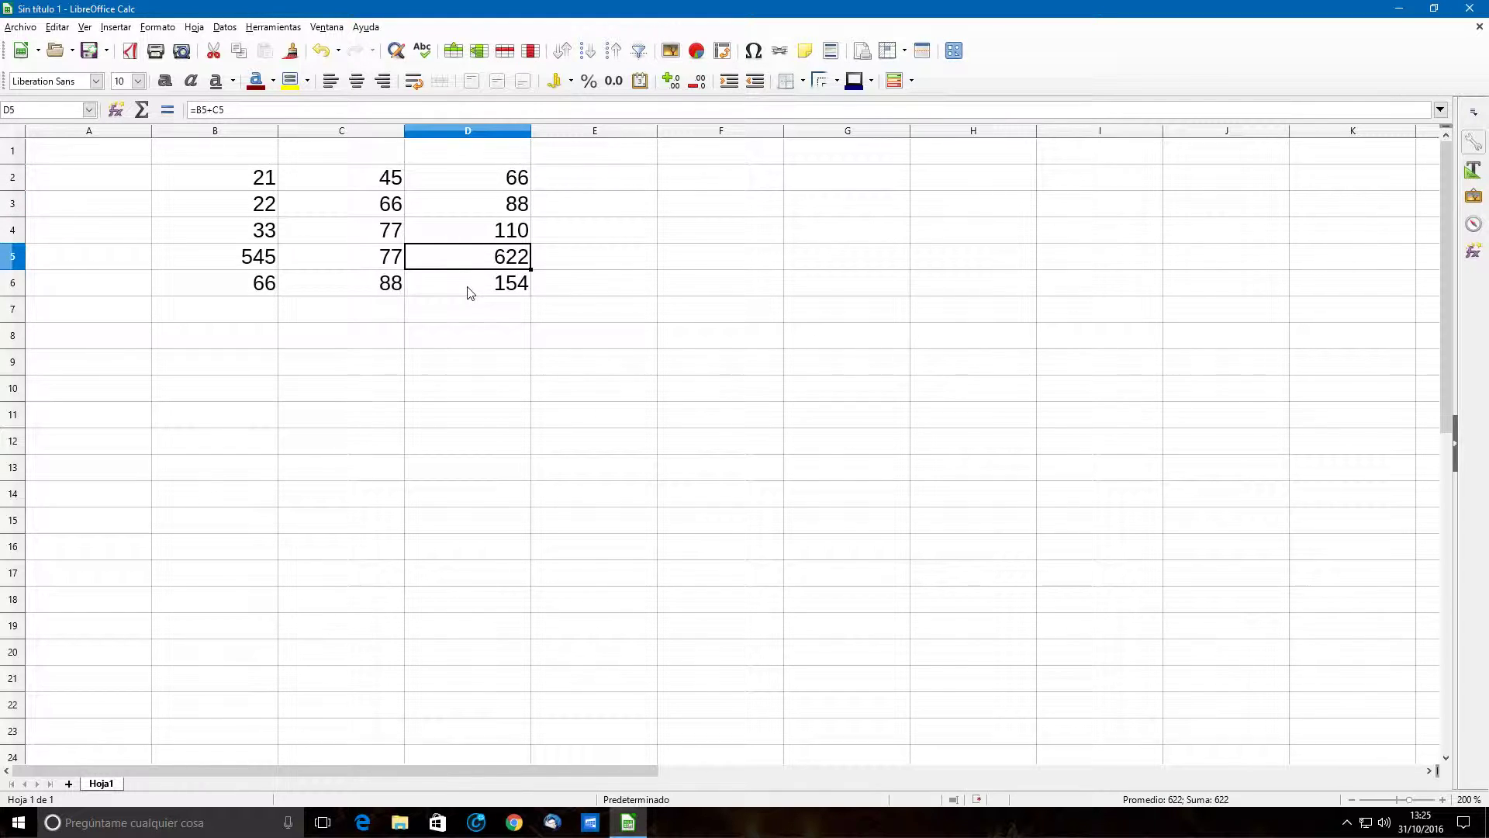
click(469, 284)
click(494, 230)
click(504, 206)
click(508, 178)
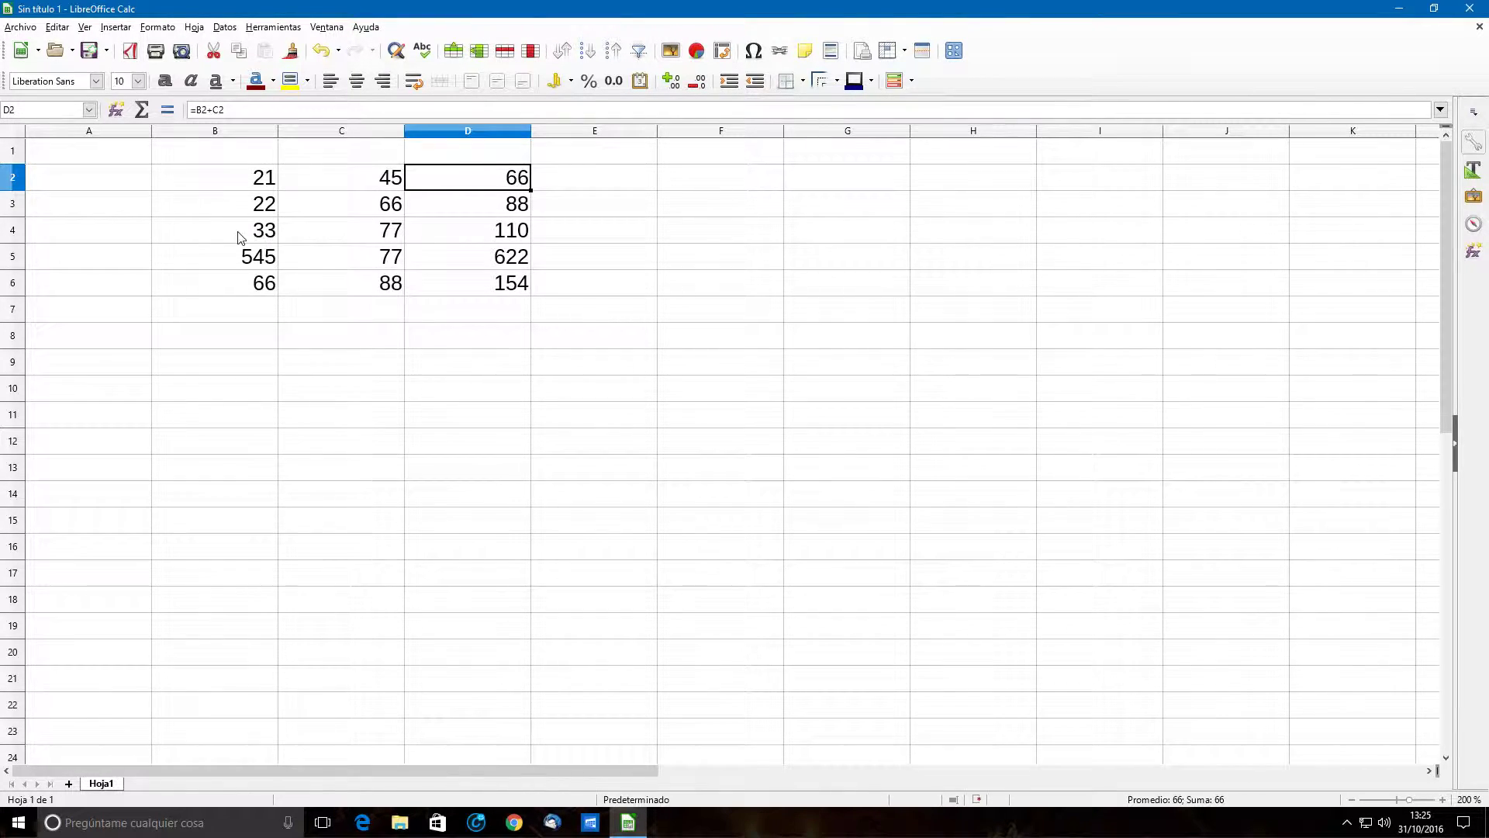
click(482, 257)
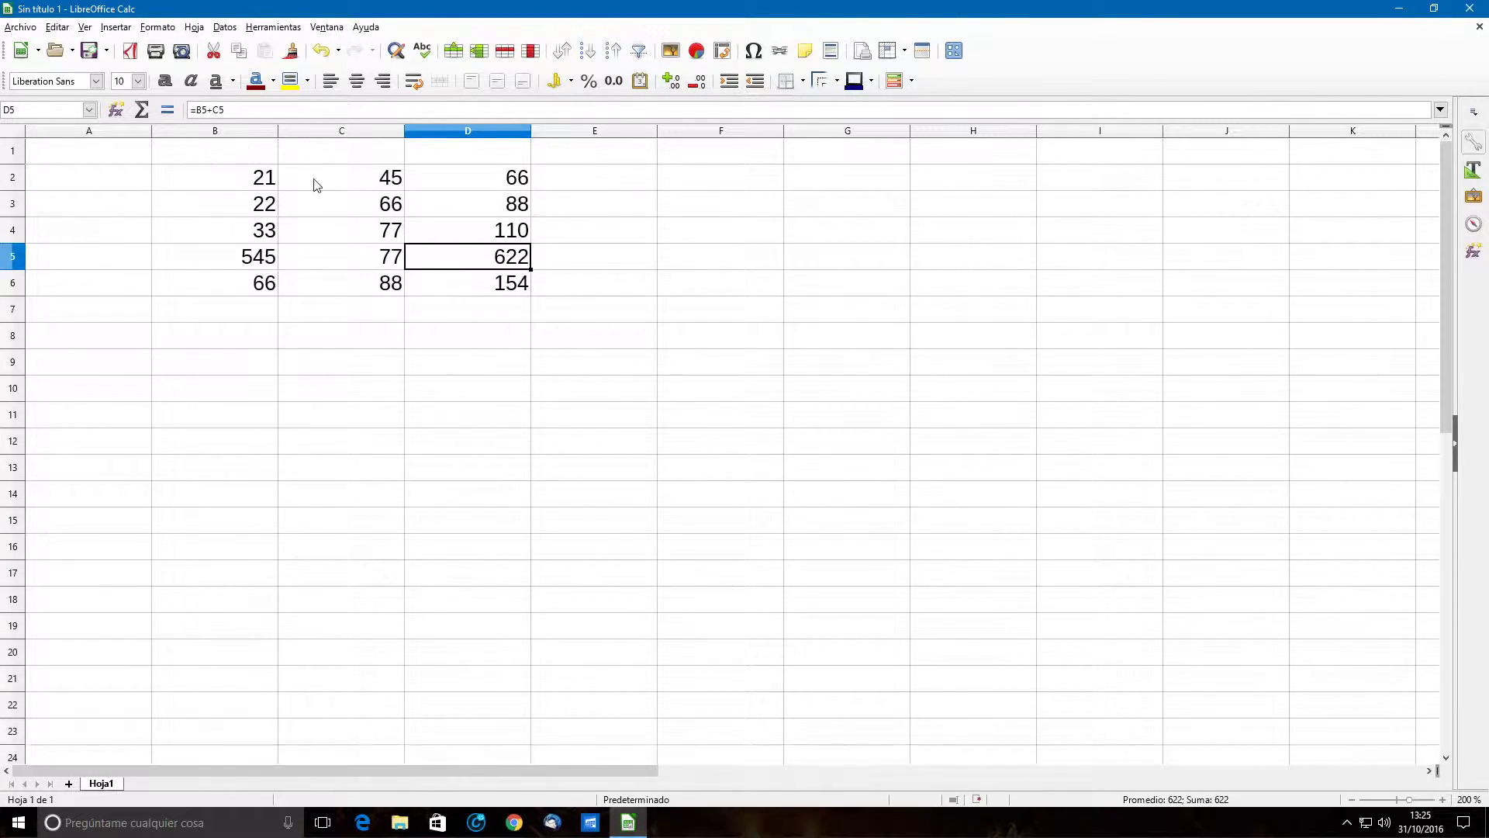
click(502, 291)
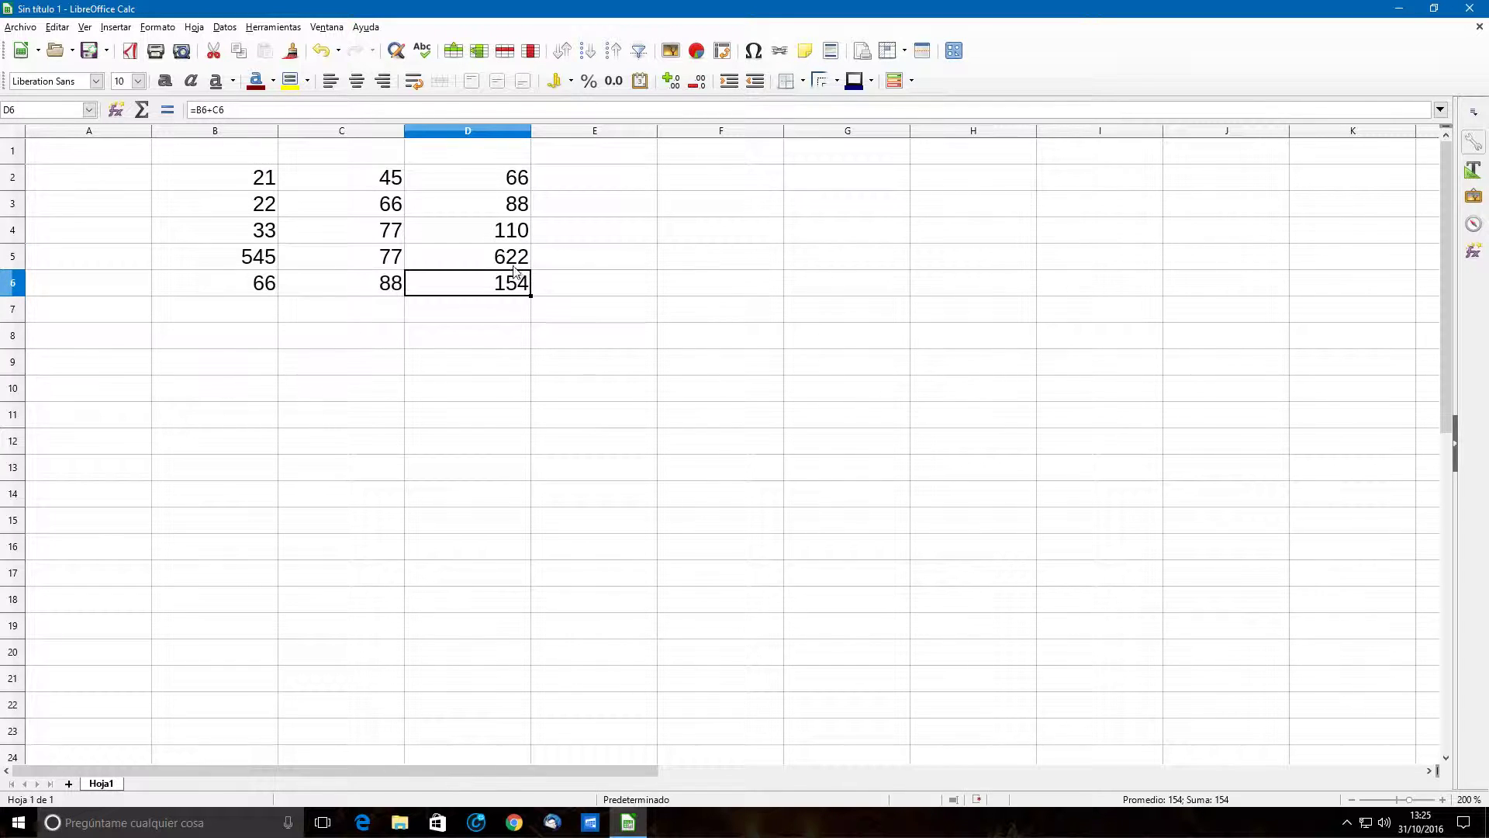
click(428, 256)
click(510, 225)
click(505, 209)
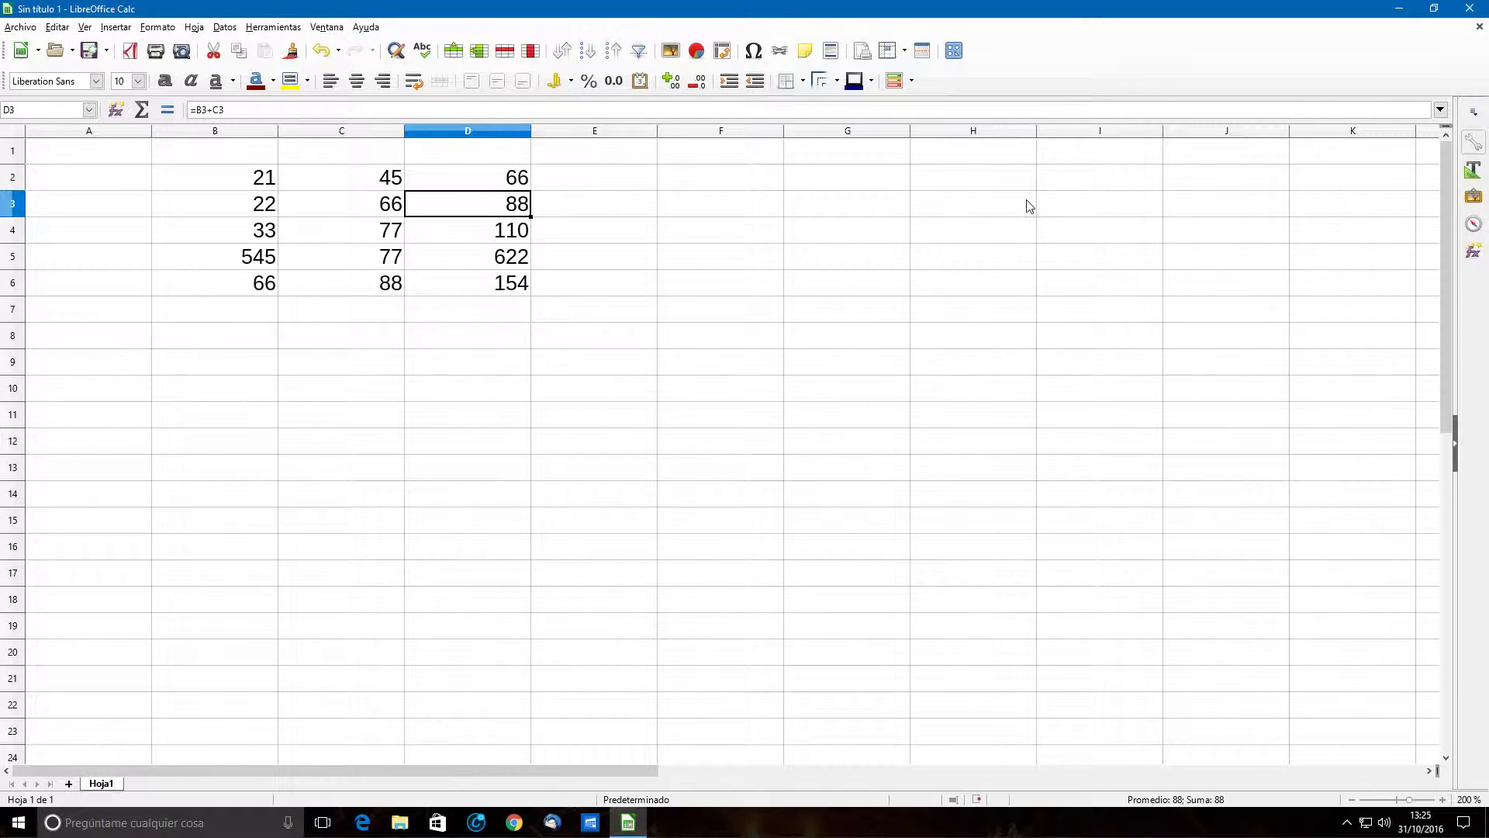
- Enter the value 0,02 in cell F2
click(752, 175)
text(0,02)
key(Return)
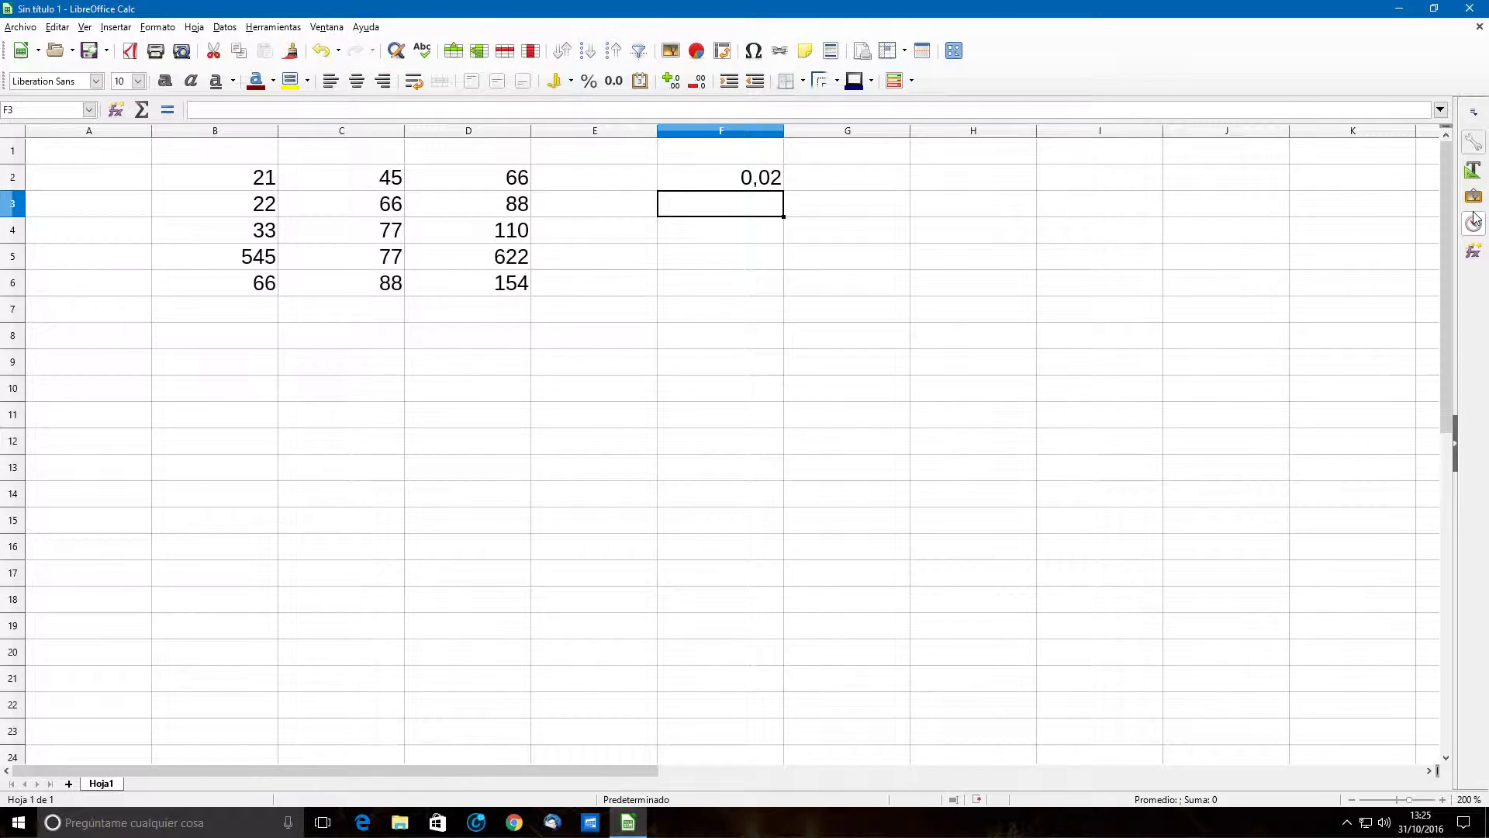
- Enter the formula =D2*F2 in cell E2 to multiply the row's sum by the factor
click(508, 184)
click(585, 179)
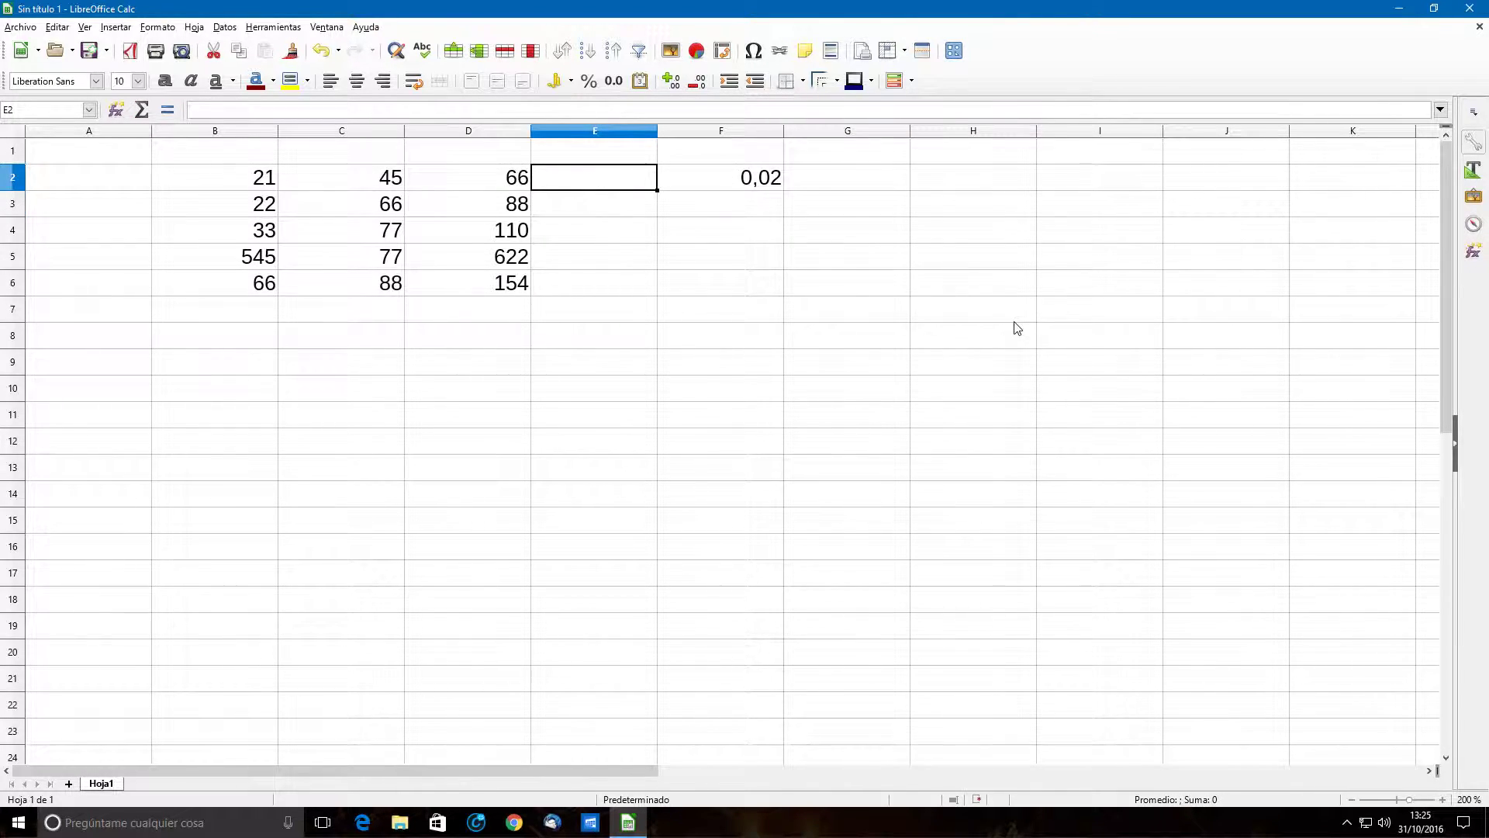
text(=)
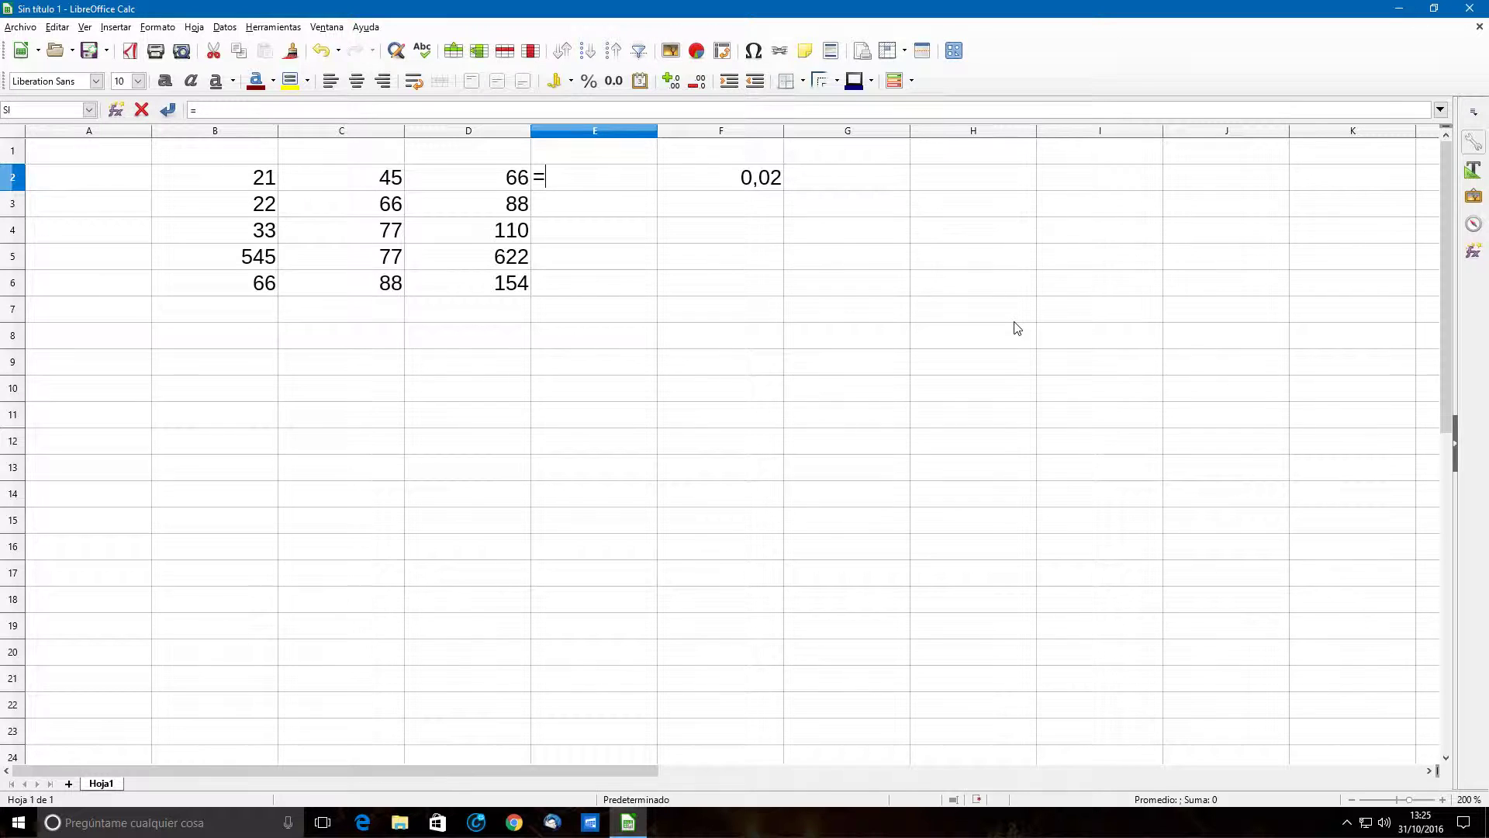
click(497, 178)
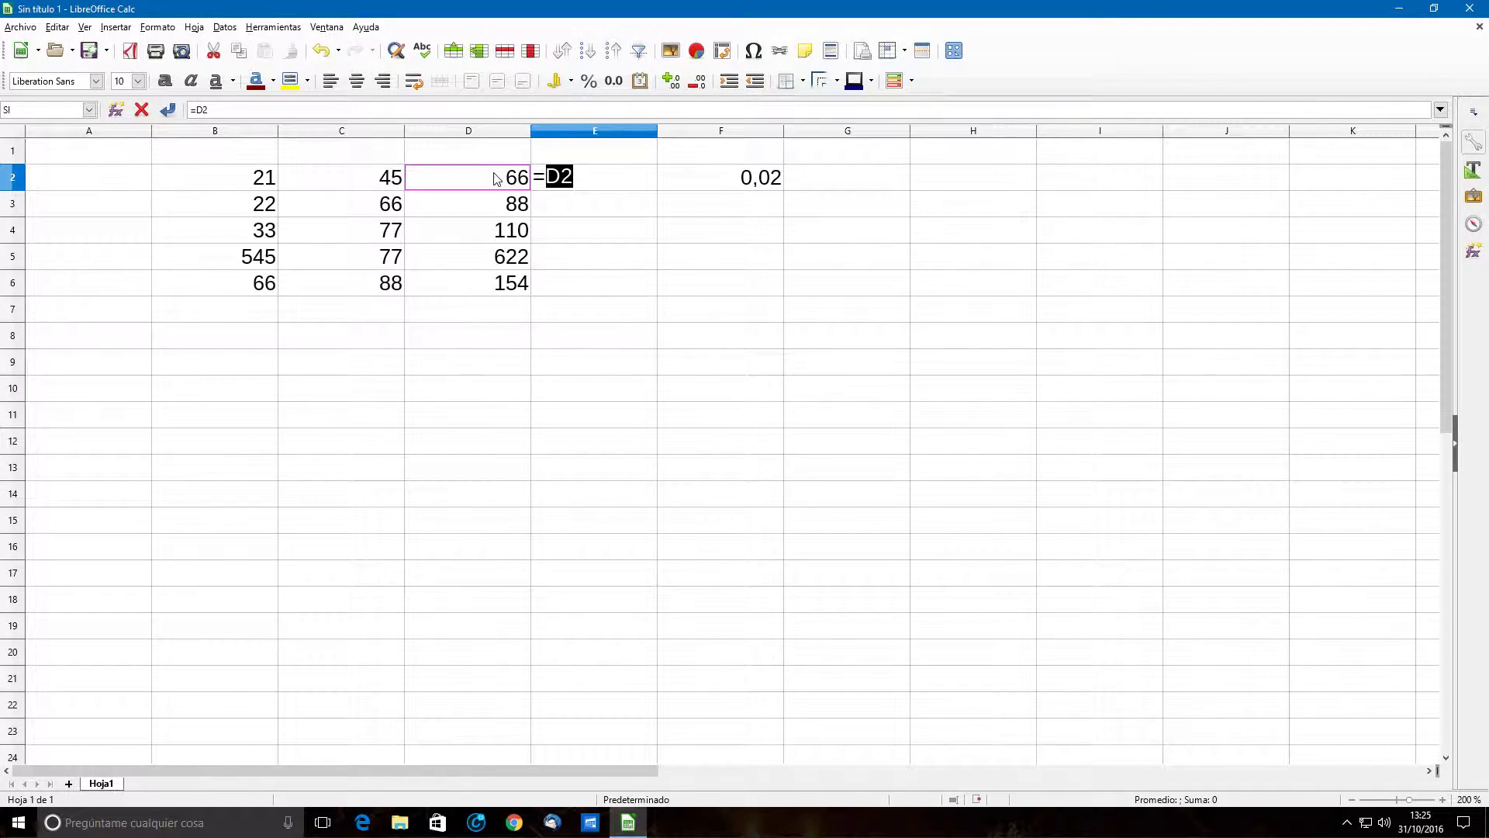
text(*)
click(761, 179)
key(Return)
key(Up)
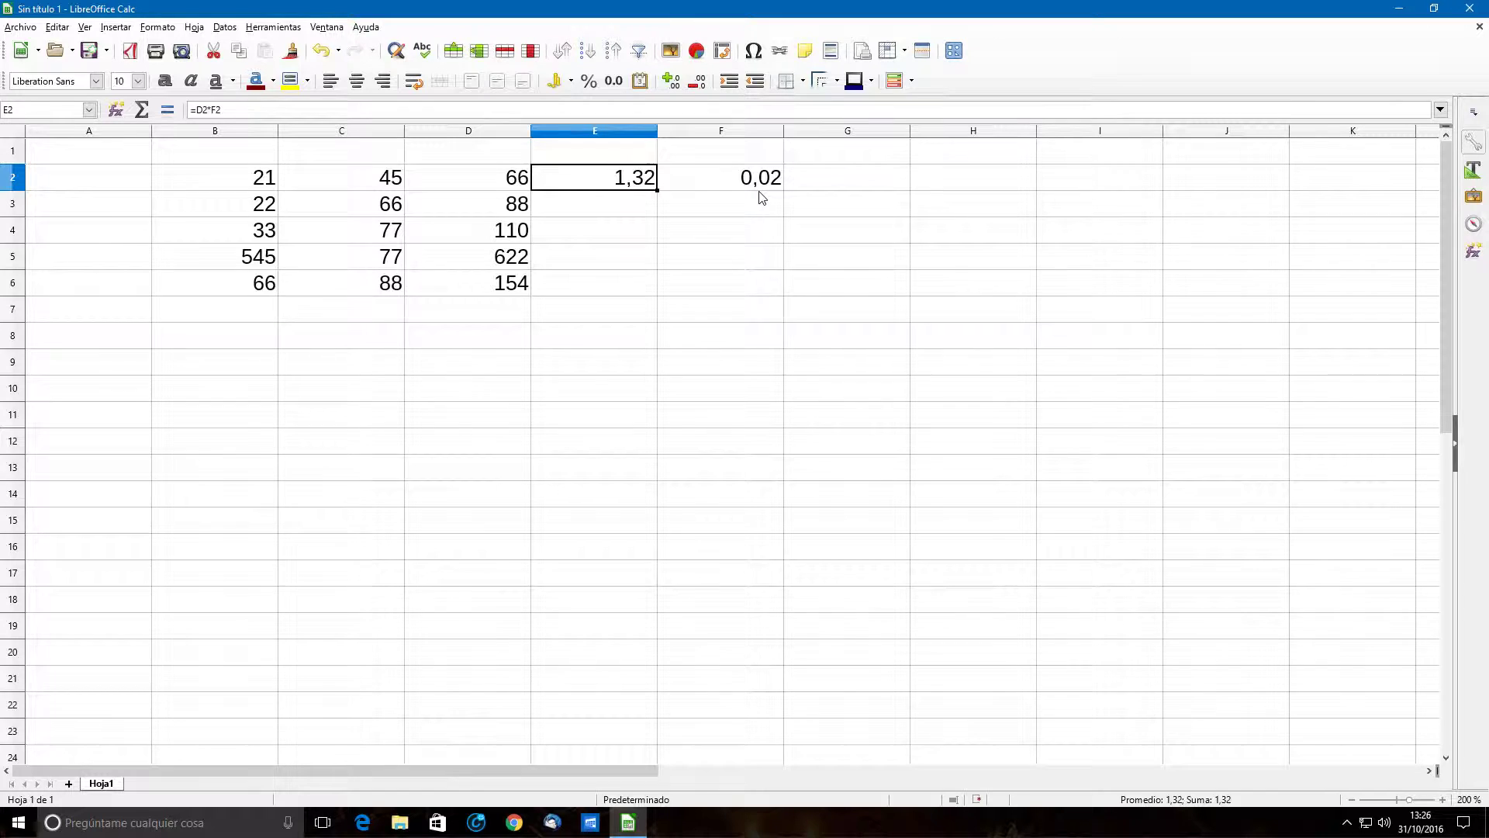
- Make the F2 reference in E2 absolute, giving =D2*$F$2, and fill the formula down to E6
key(F2)
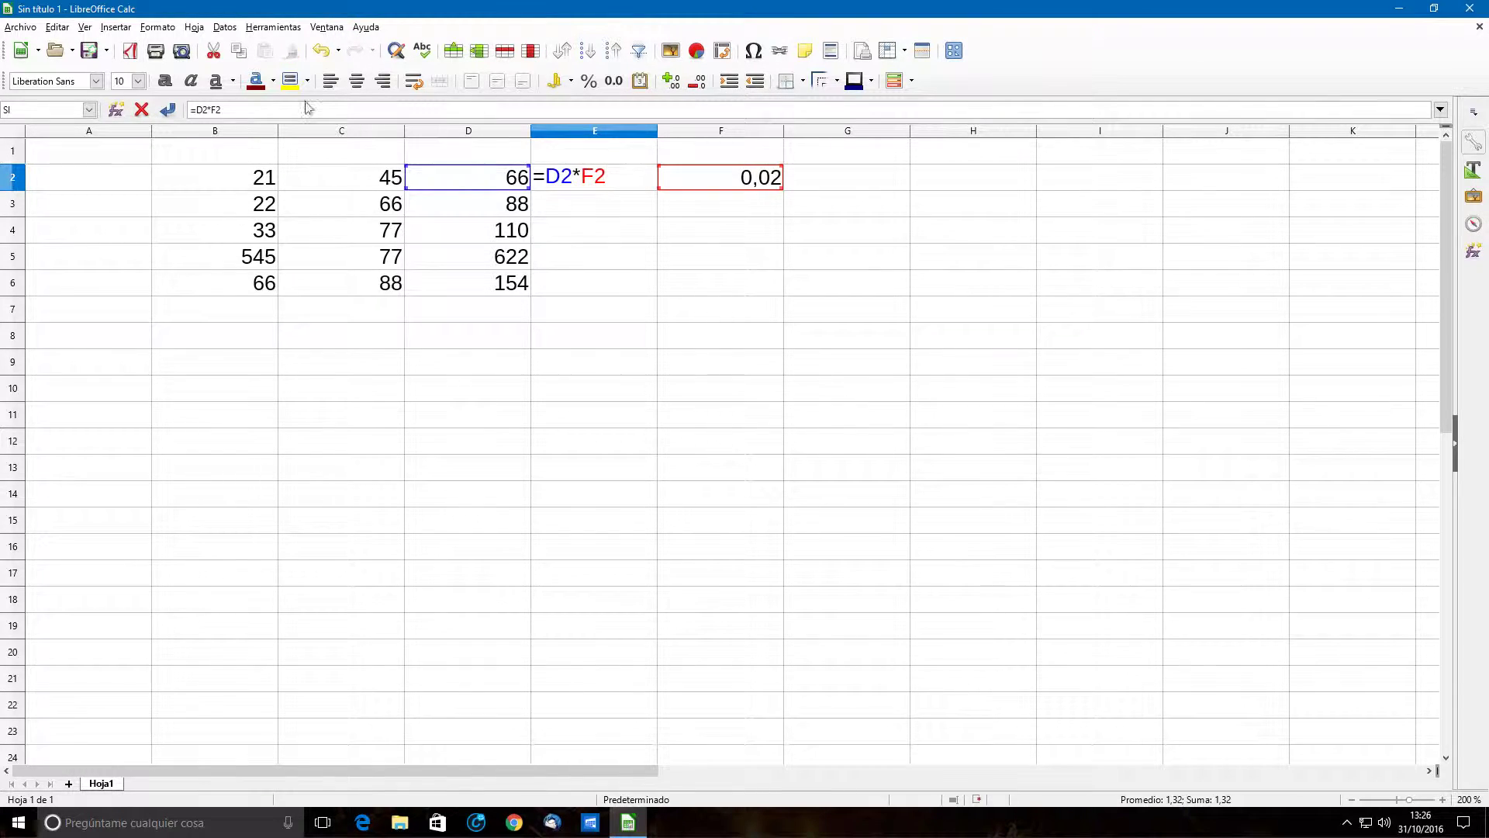
click(581, 176)
text($F)
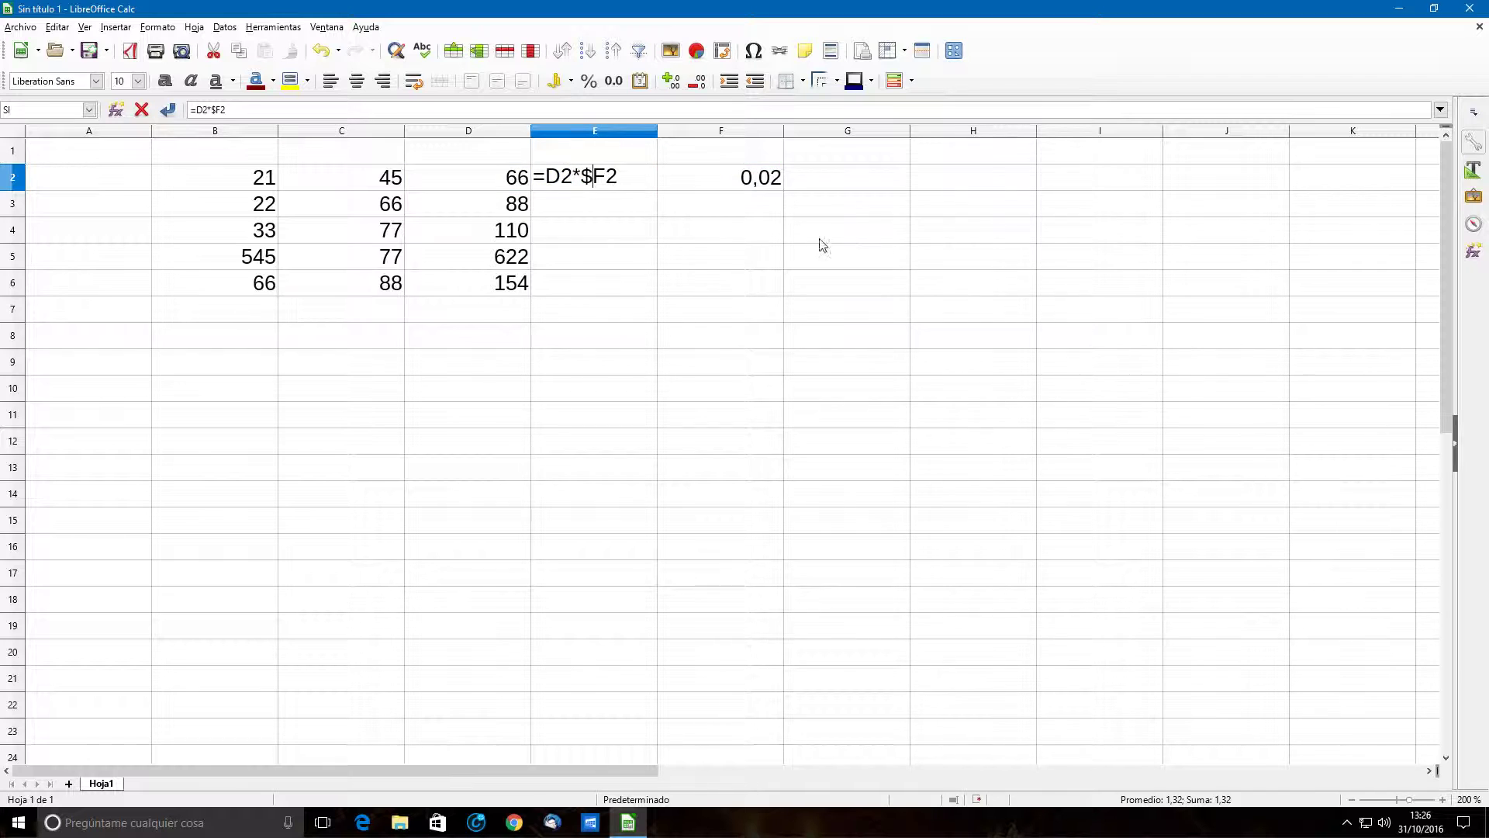
text($)
key(Return)
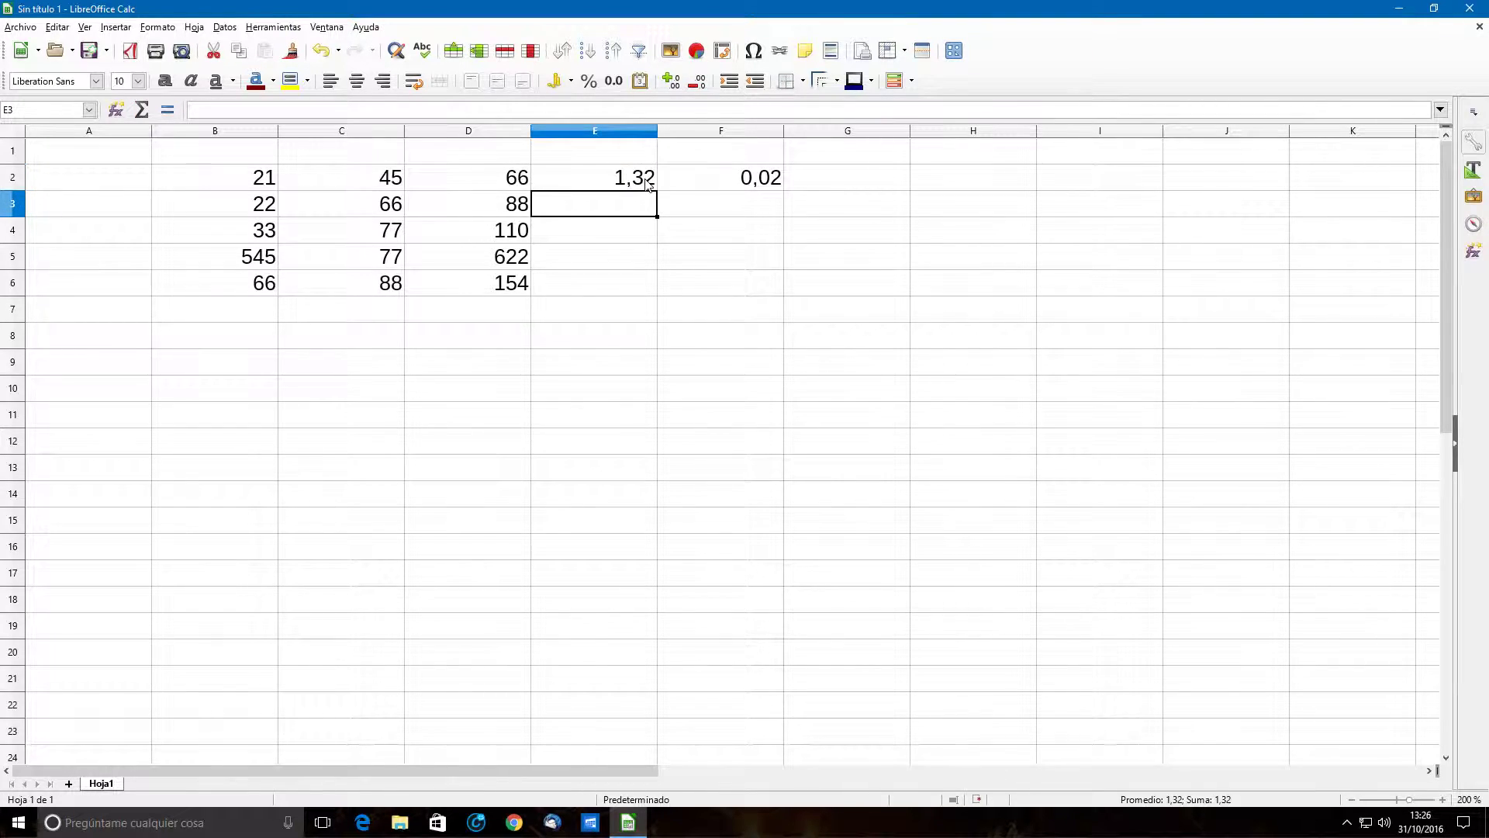
click(625, 183)
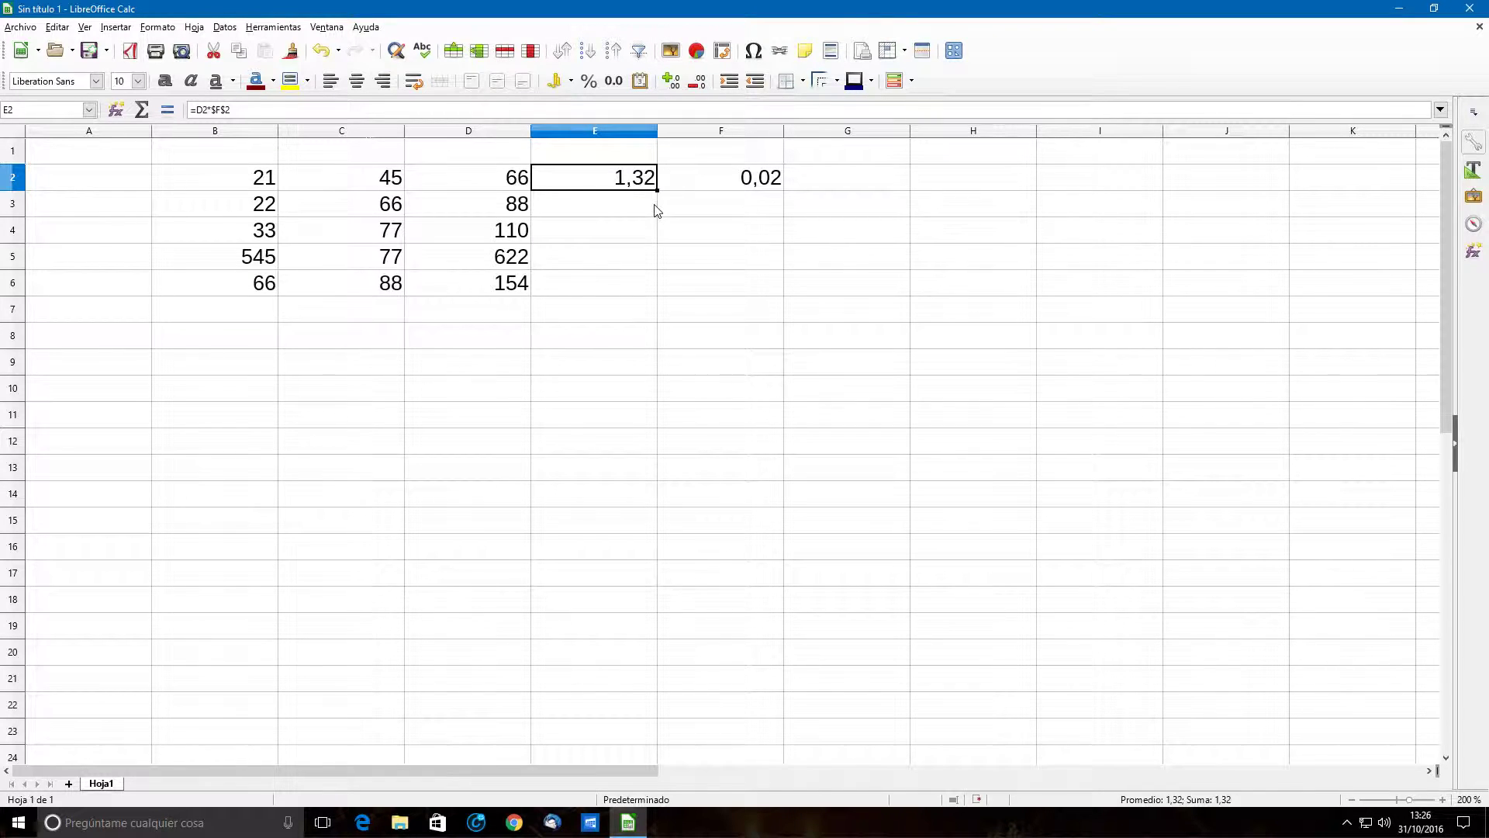
drag(654, 190, 630, 286)
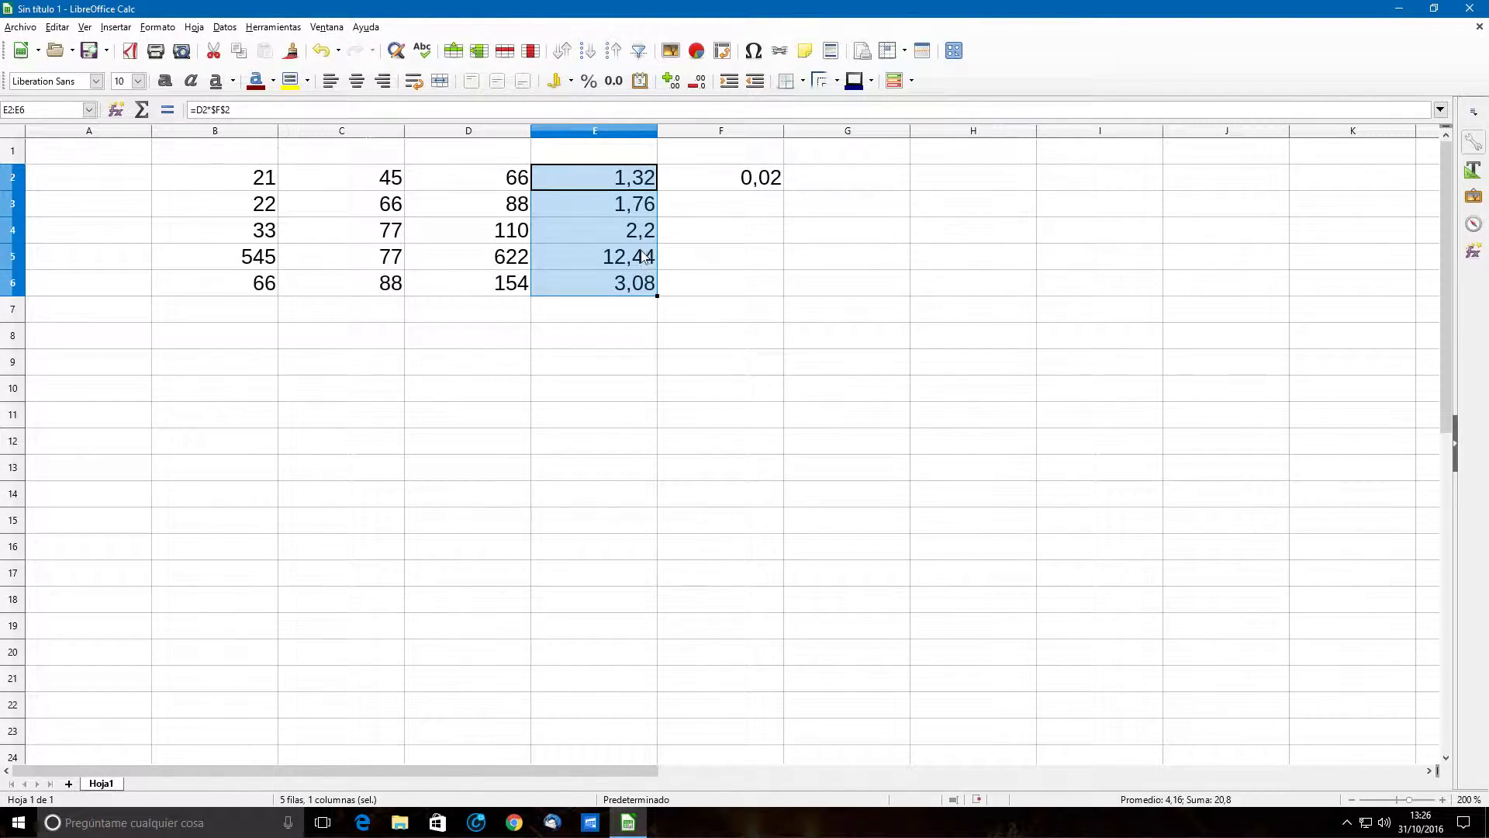
- Inspect the formulas in E2 to E6 to compare the relative column D reference with the absolute $F$2 reference
click(555, 204)
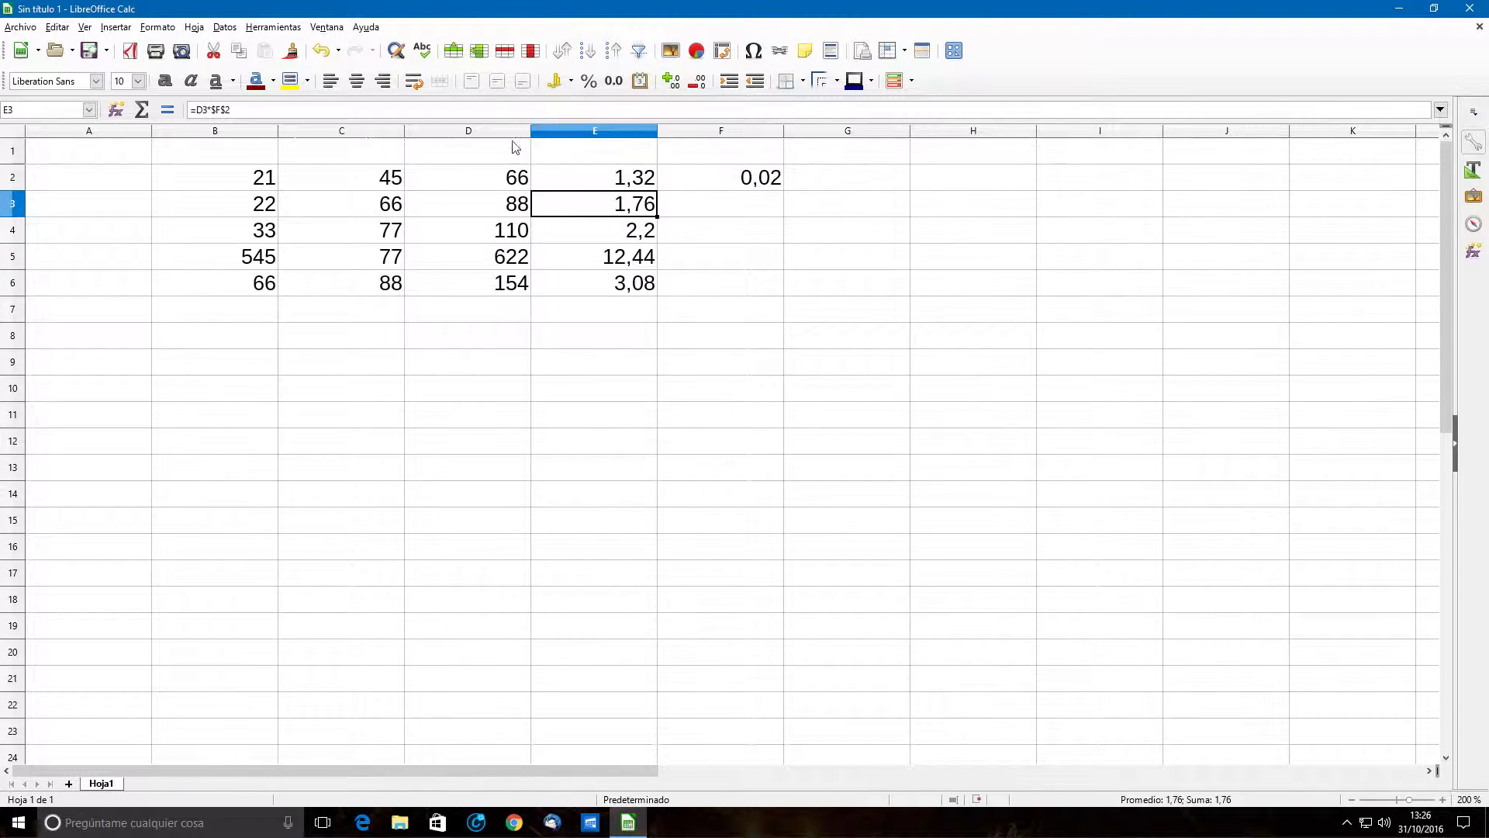
click(489, 253)
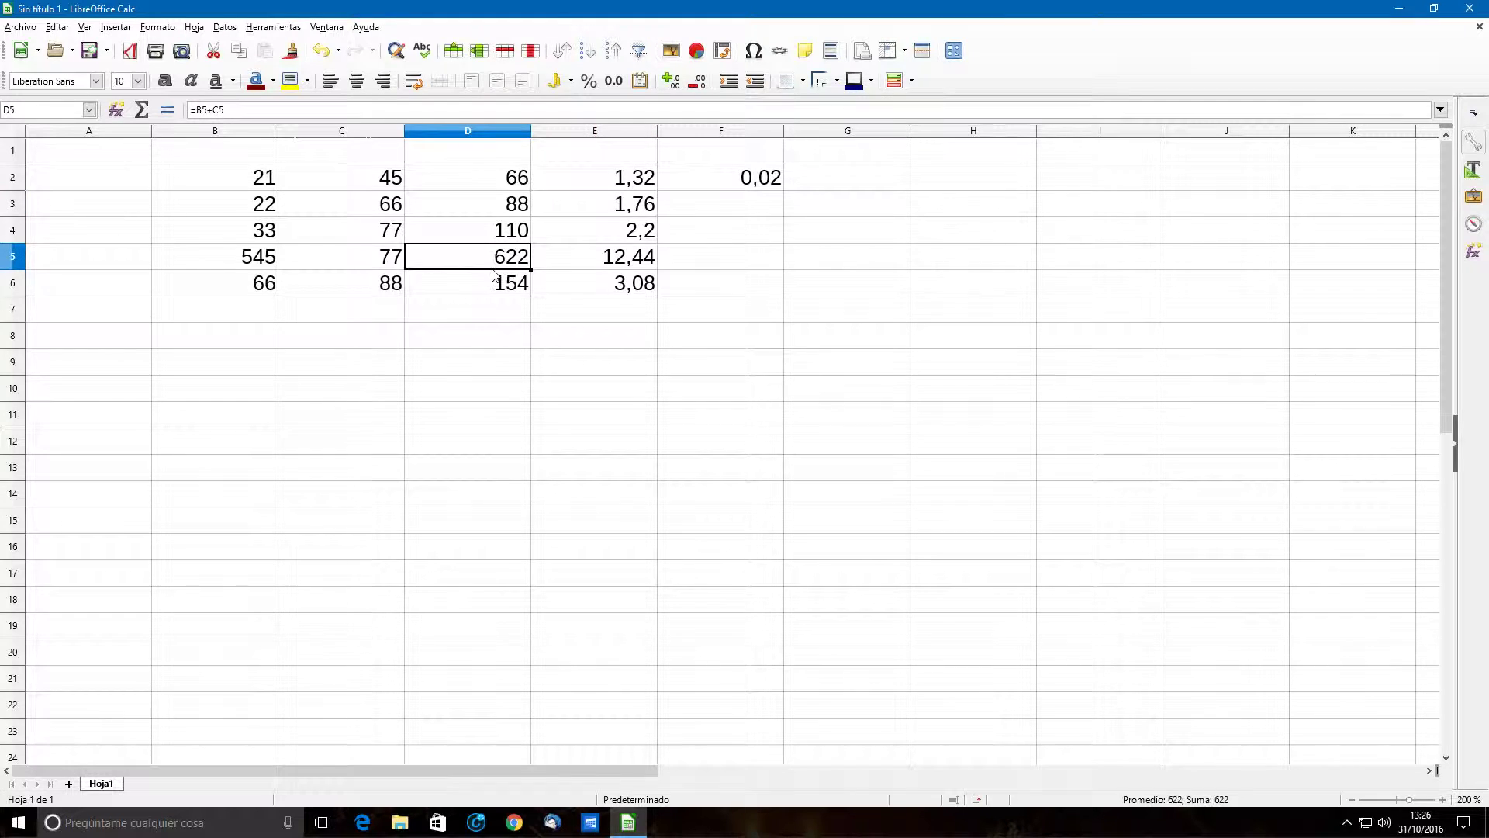
click(520, 231)
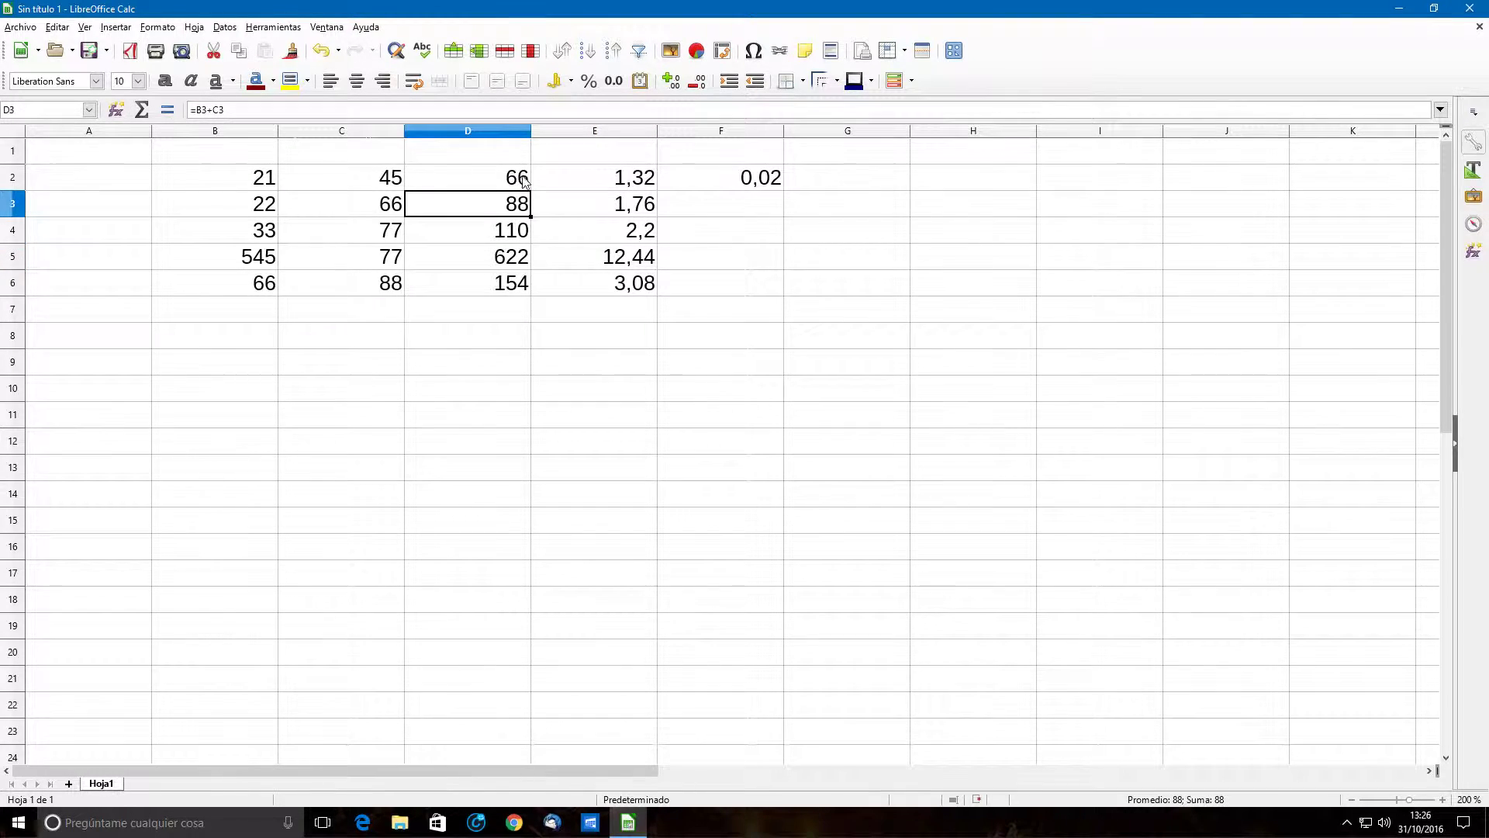
click(655, 206)
key(Down)
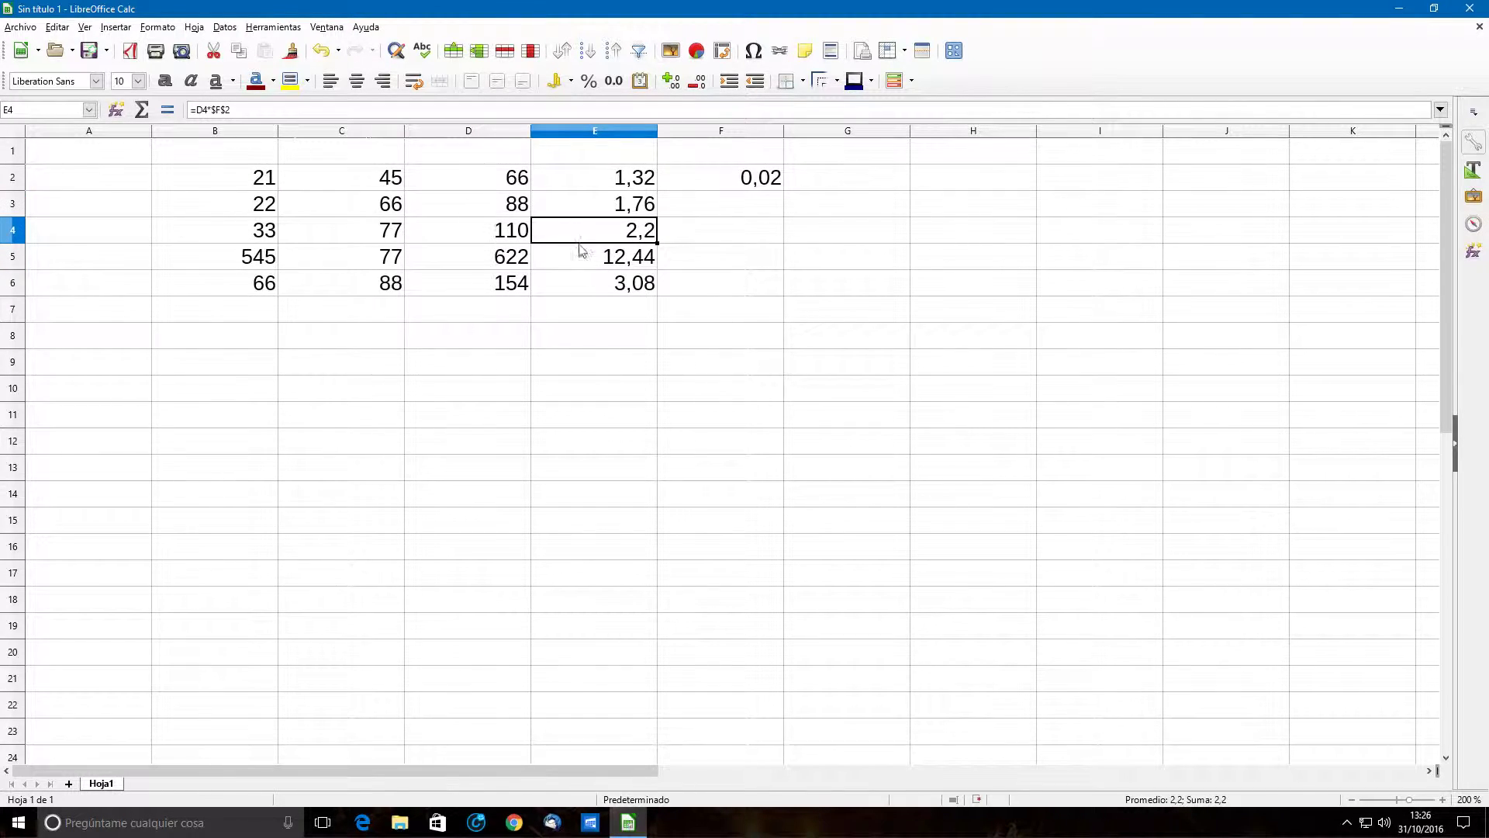
click(617, 256)
key(Down)
click(613, 228)
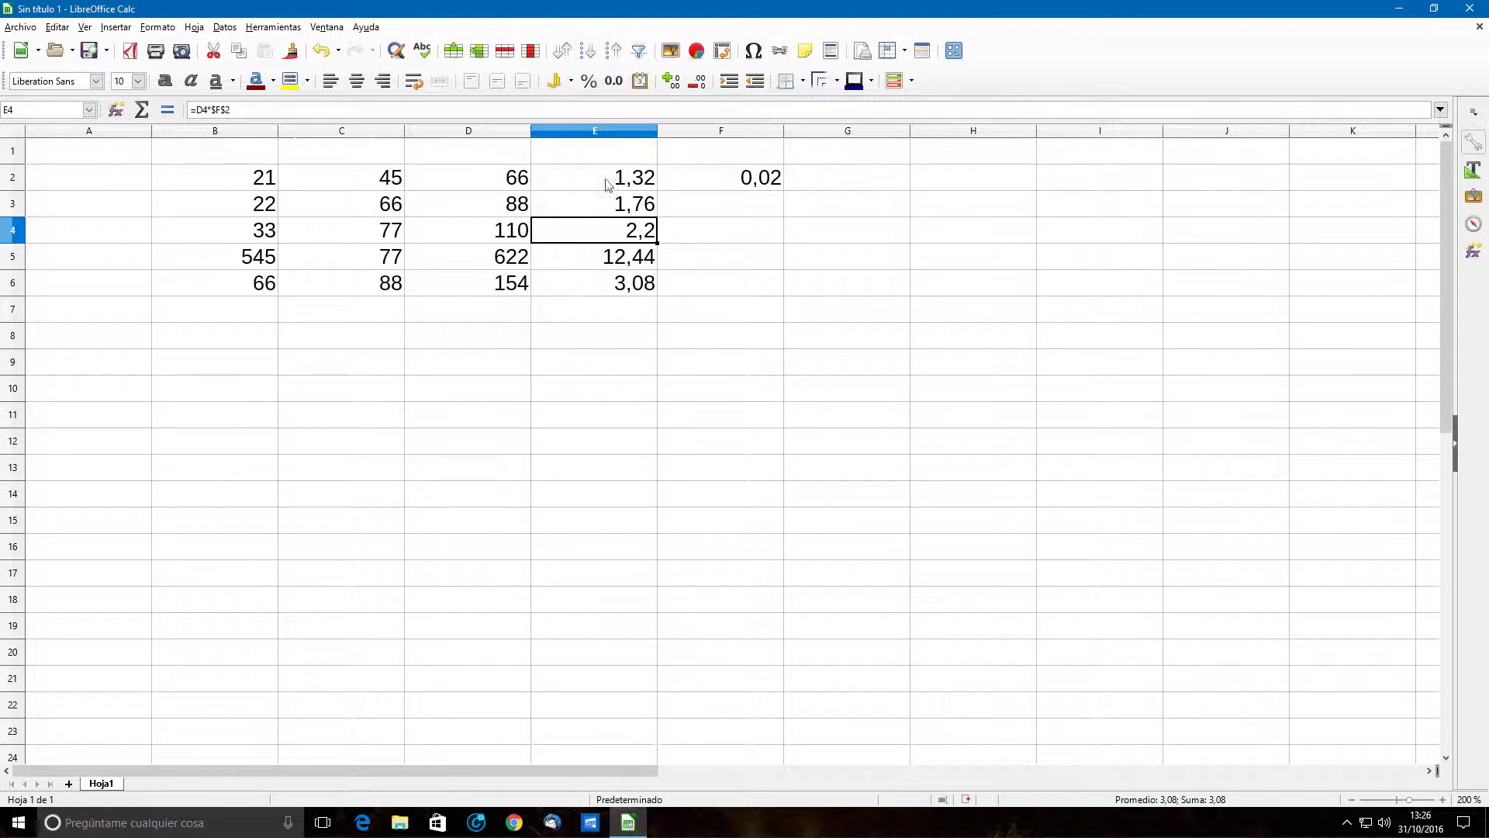
click(753, 183)
click(615, 183)
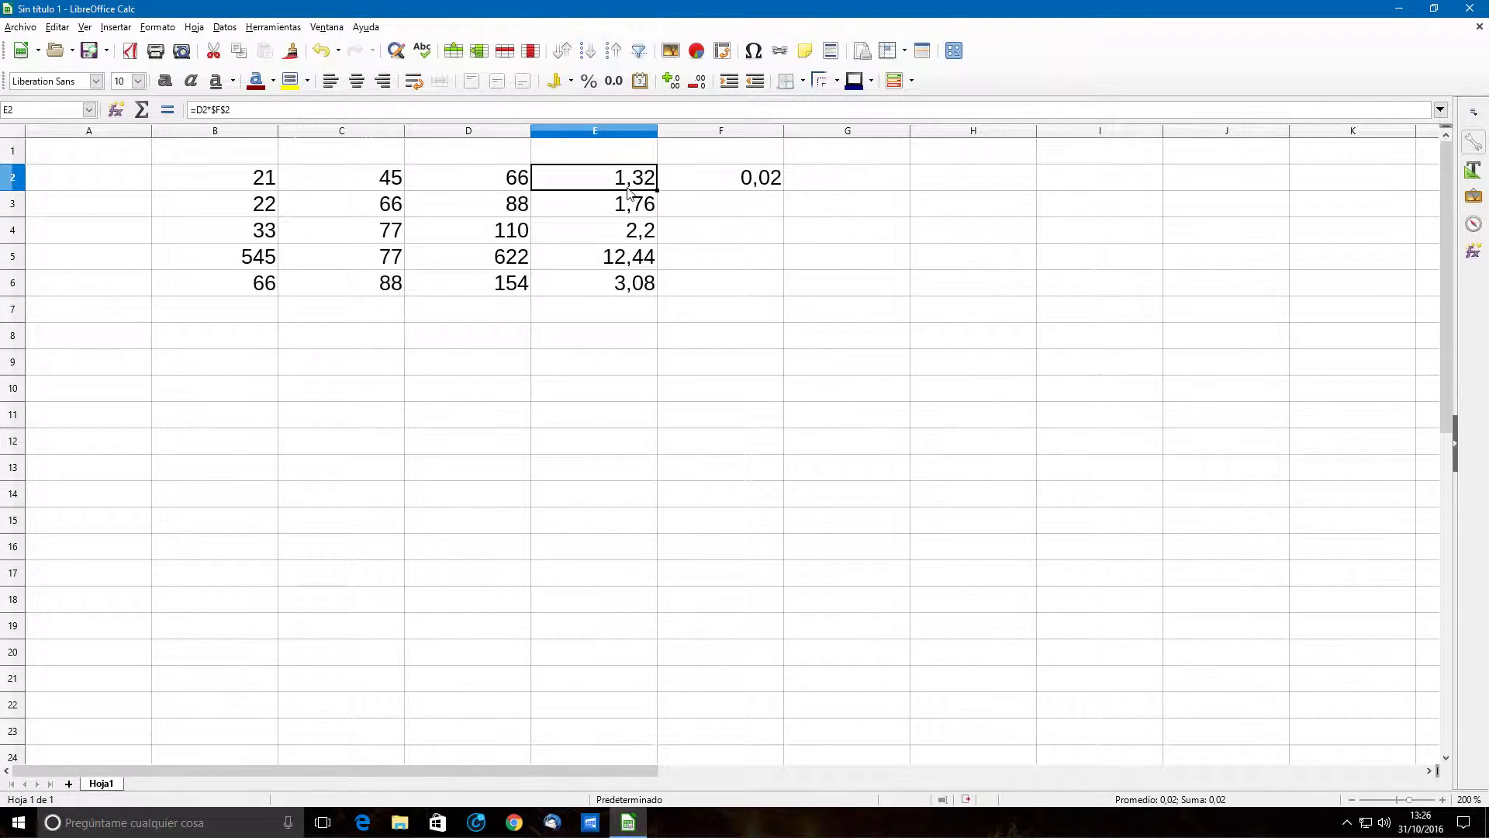
key(Down)
key(Down)
key(Down)
key(Down)
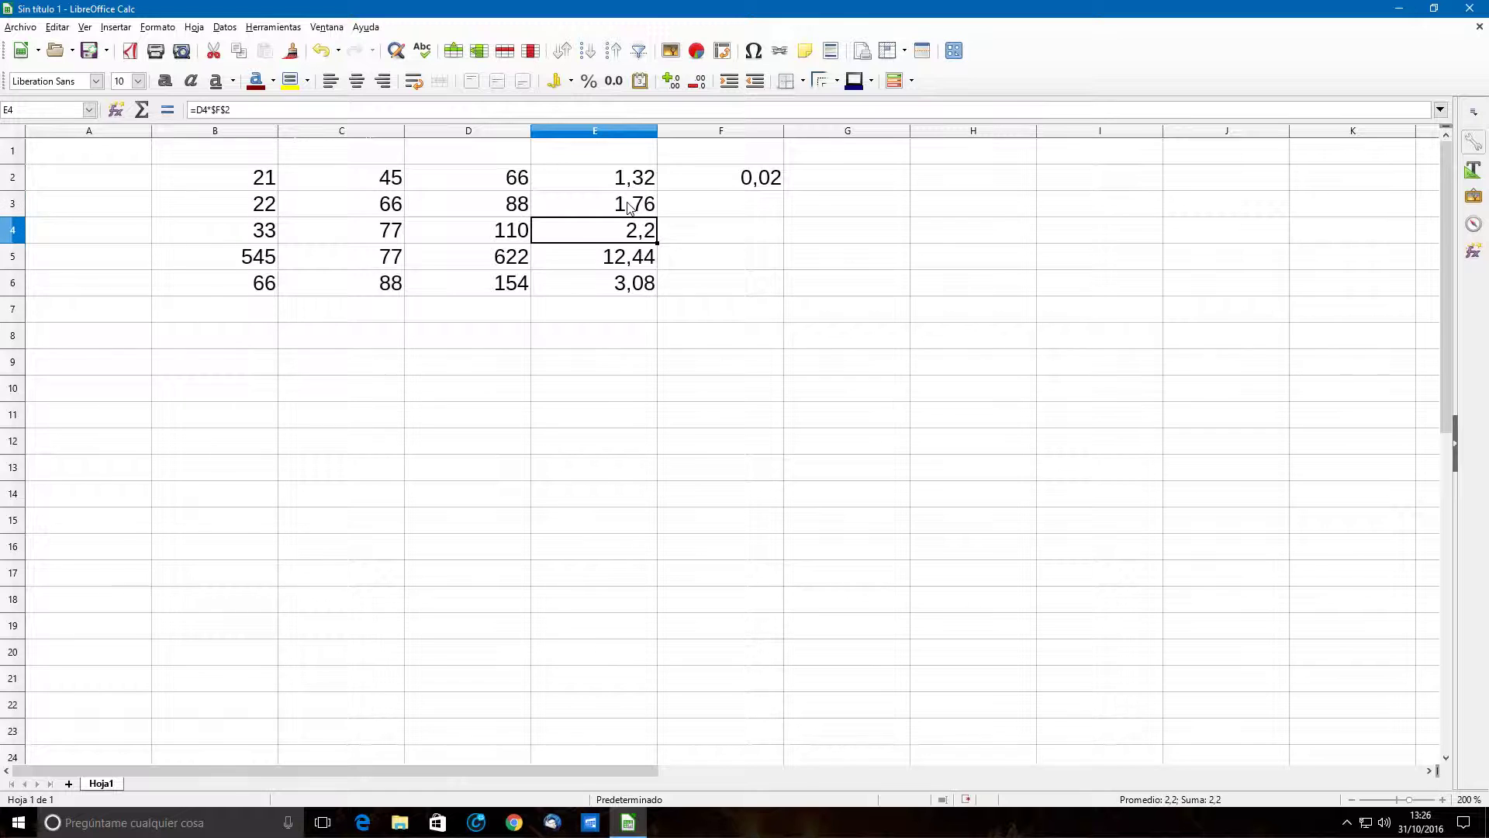
key(Up)
key(Up)
key(Up)
key(Up)
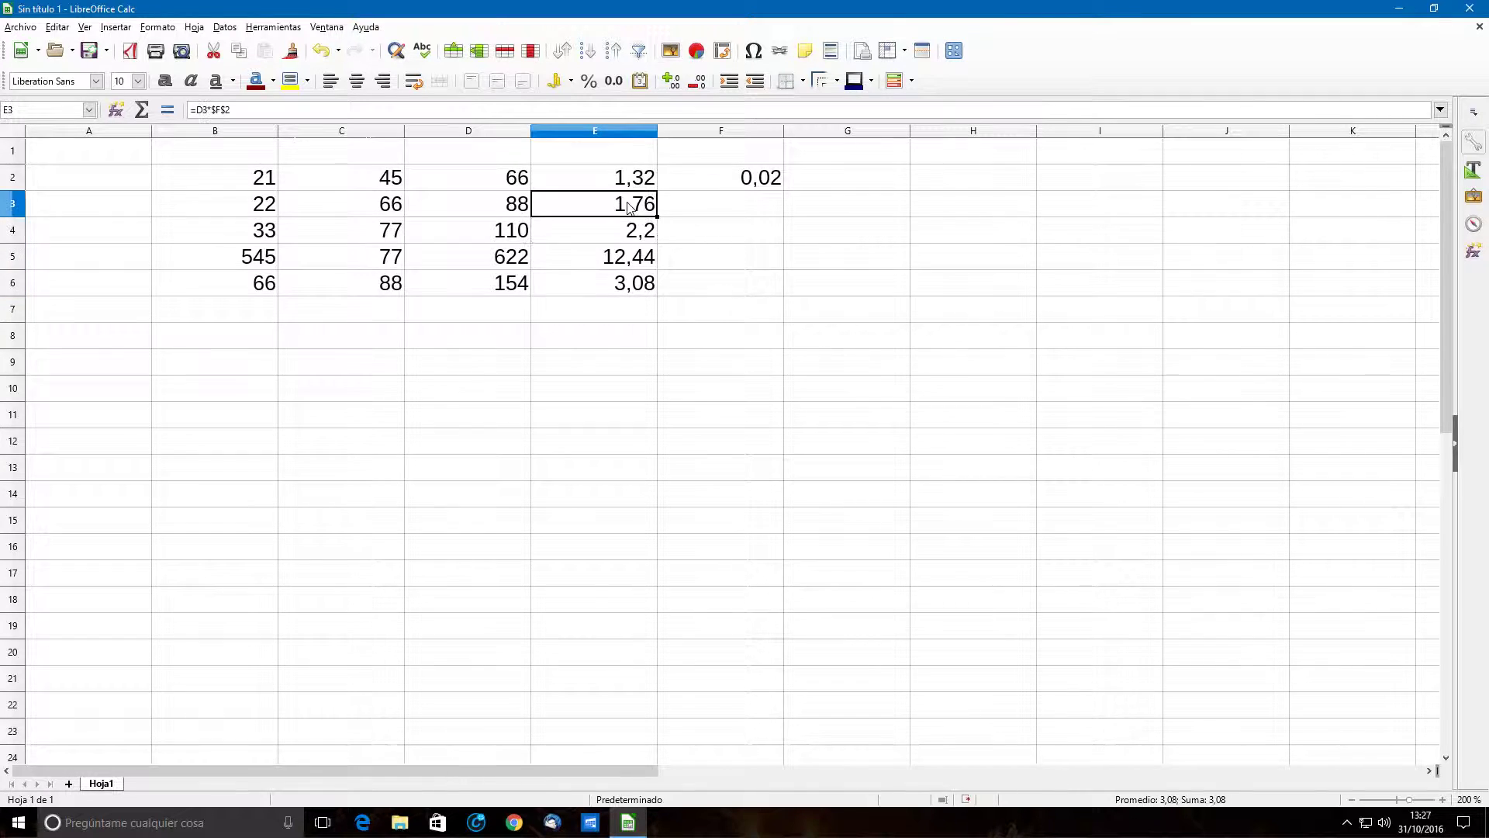
- Open the formula in cell E6 to examine which cells it references, leaving the formula as it is
click(656, 286)
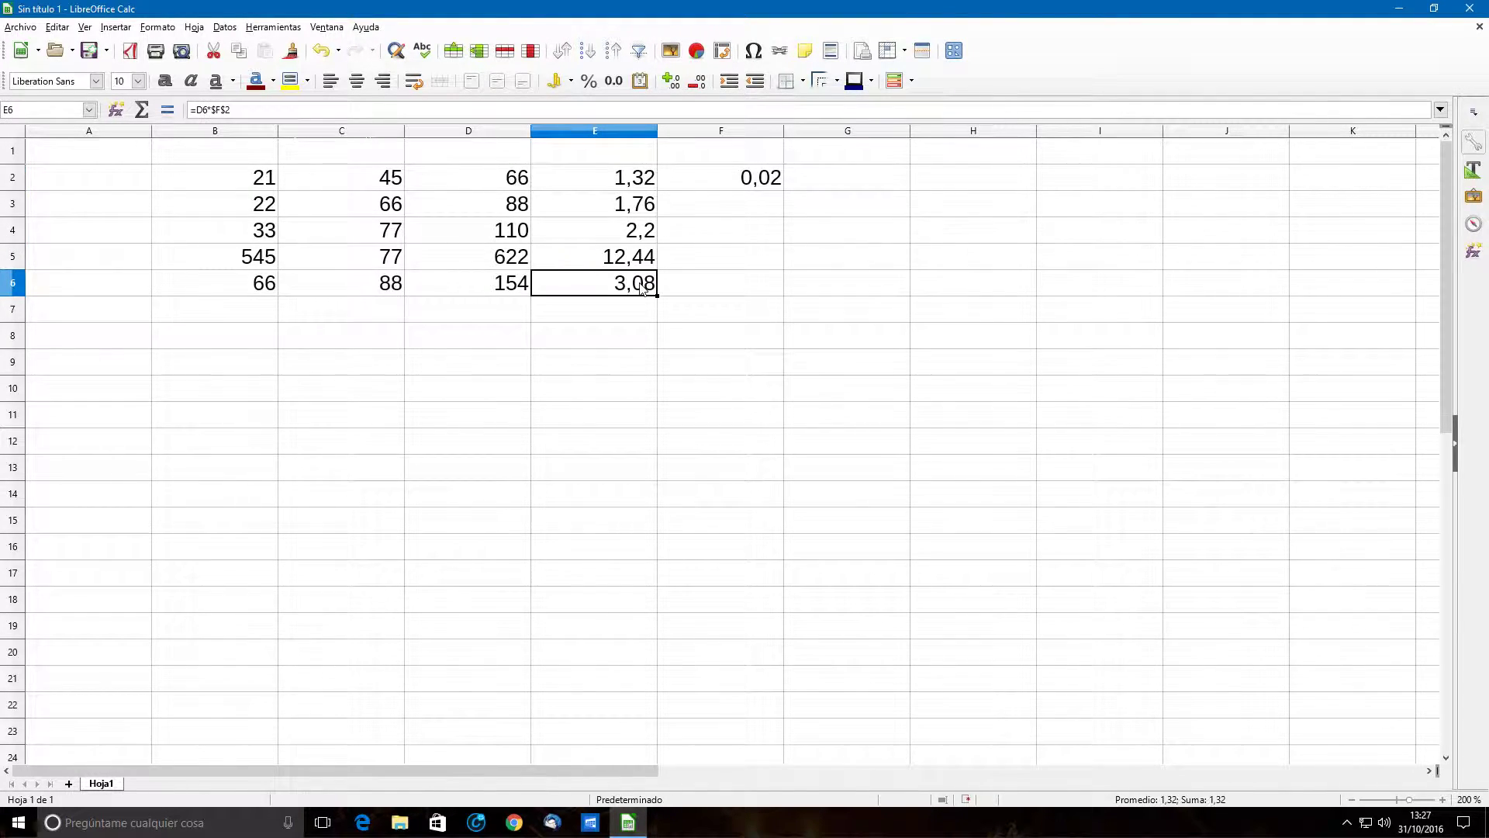
double_click(642, 285)
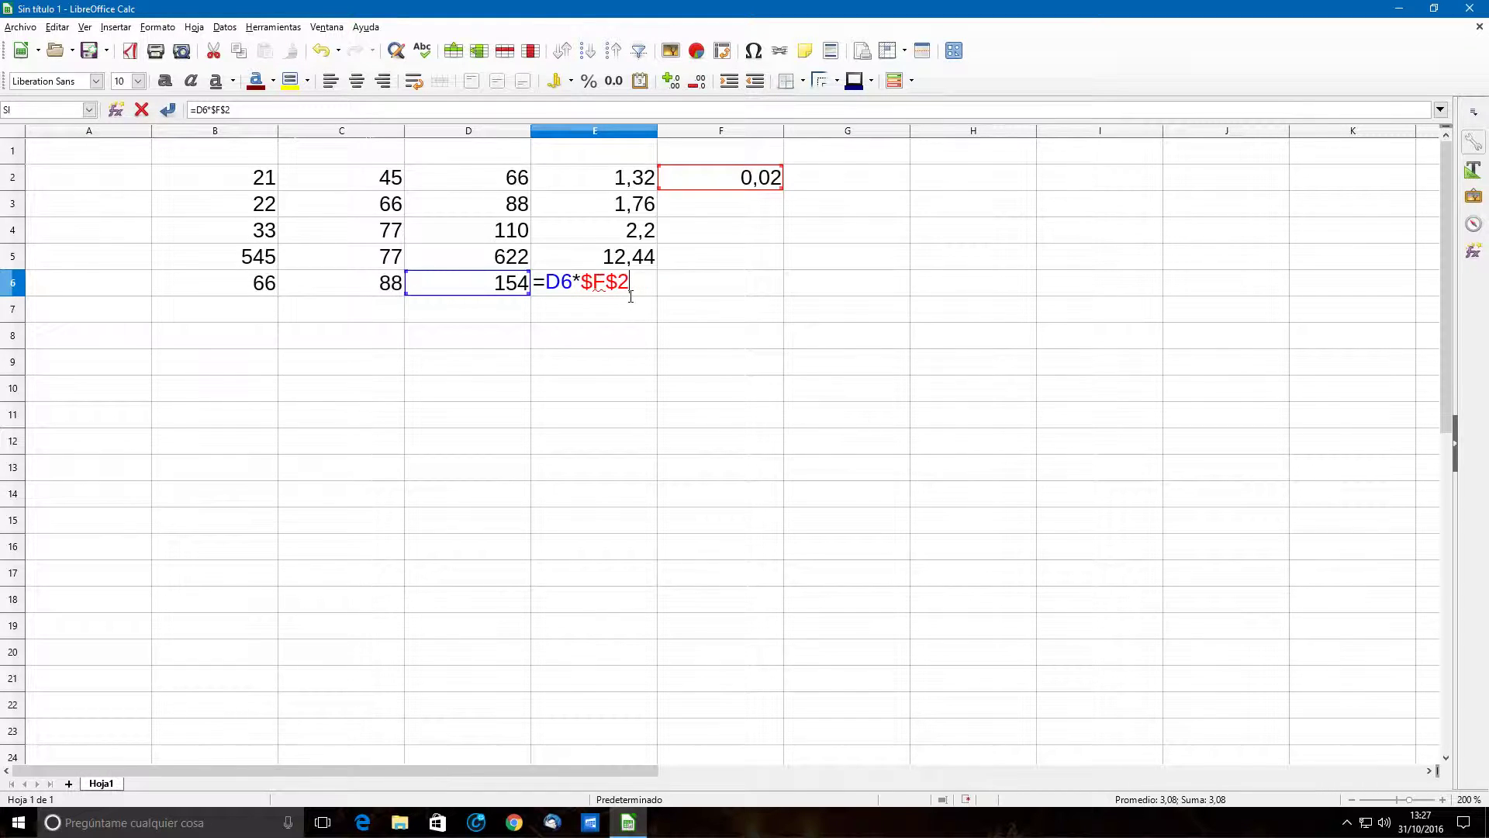
key(Return)
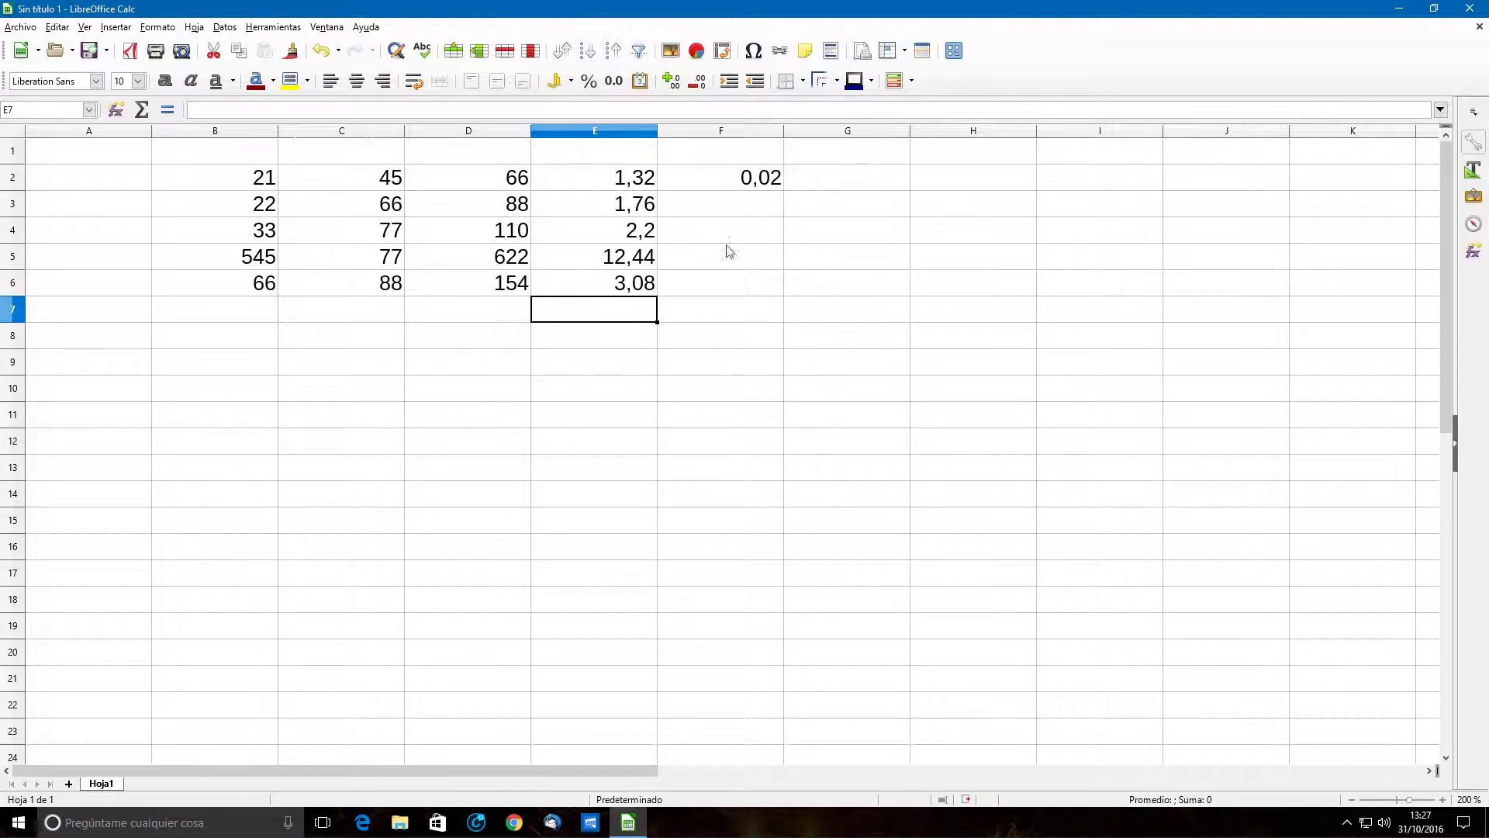
- Clear the multiplication factor from cell F2
click(753, 179)
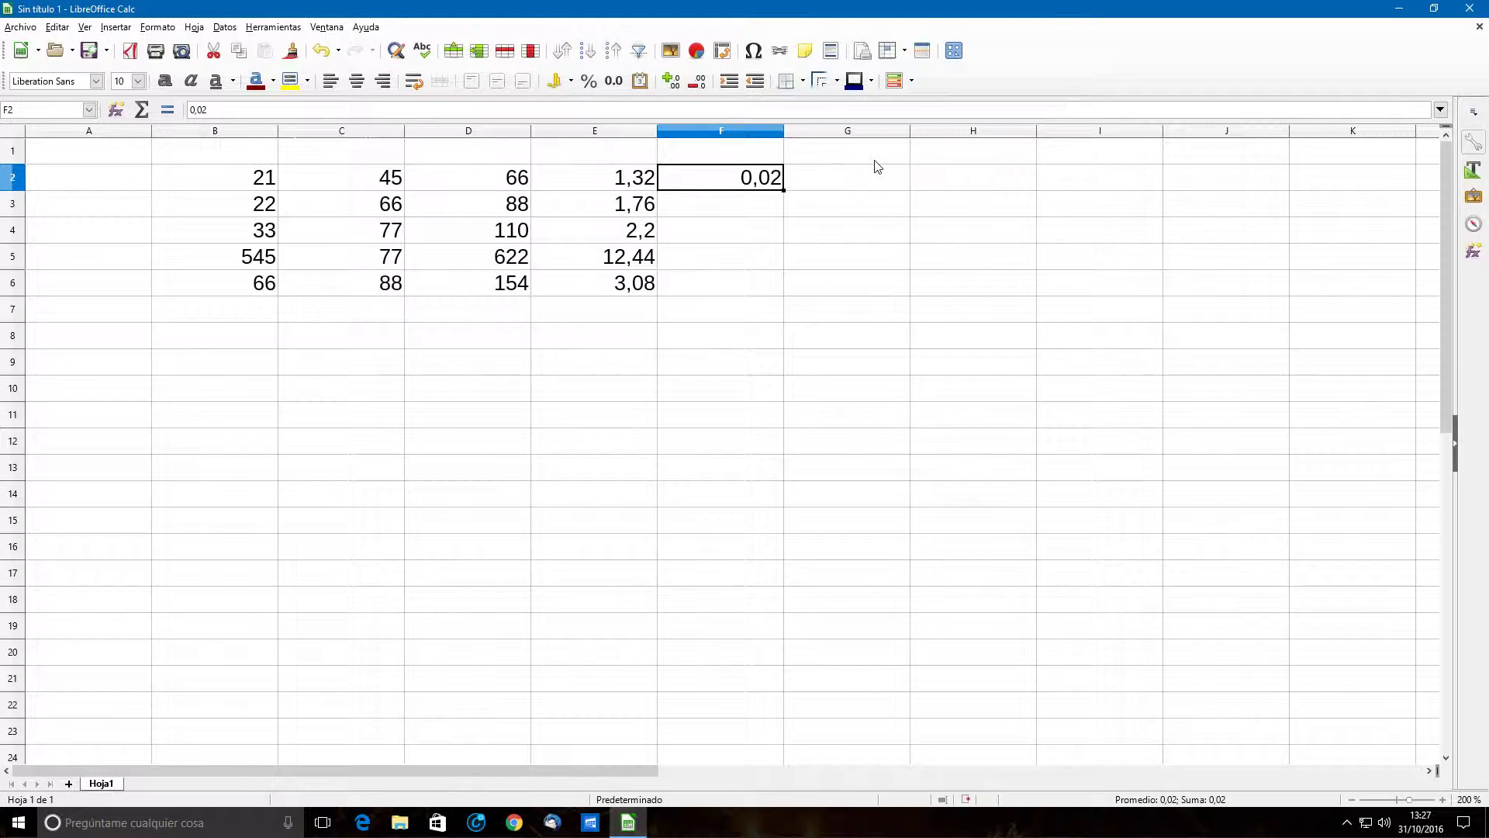
key(BackSpace)
key(Return)
- Clear the multiplication formulas from cells E2 to E6
key(Up)
key(Left)
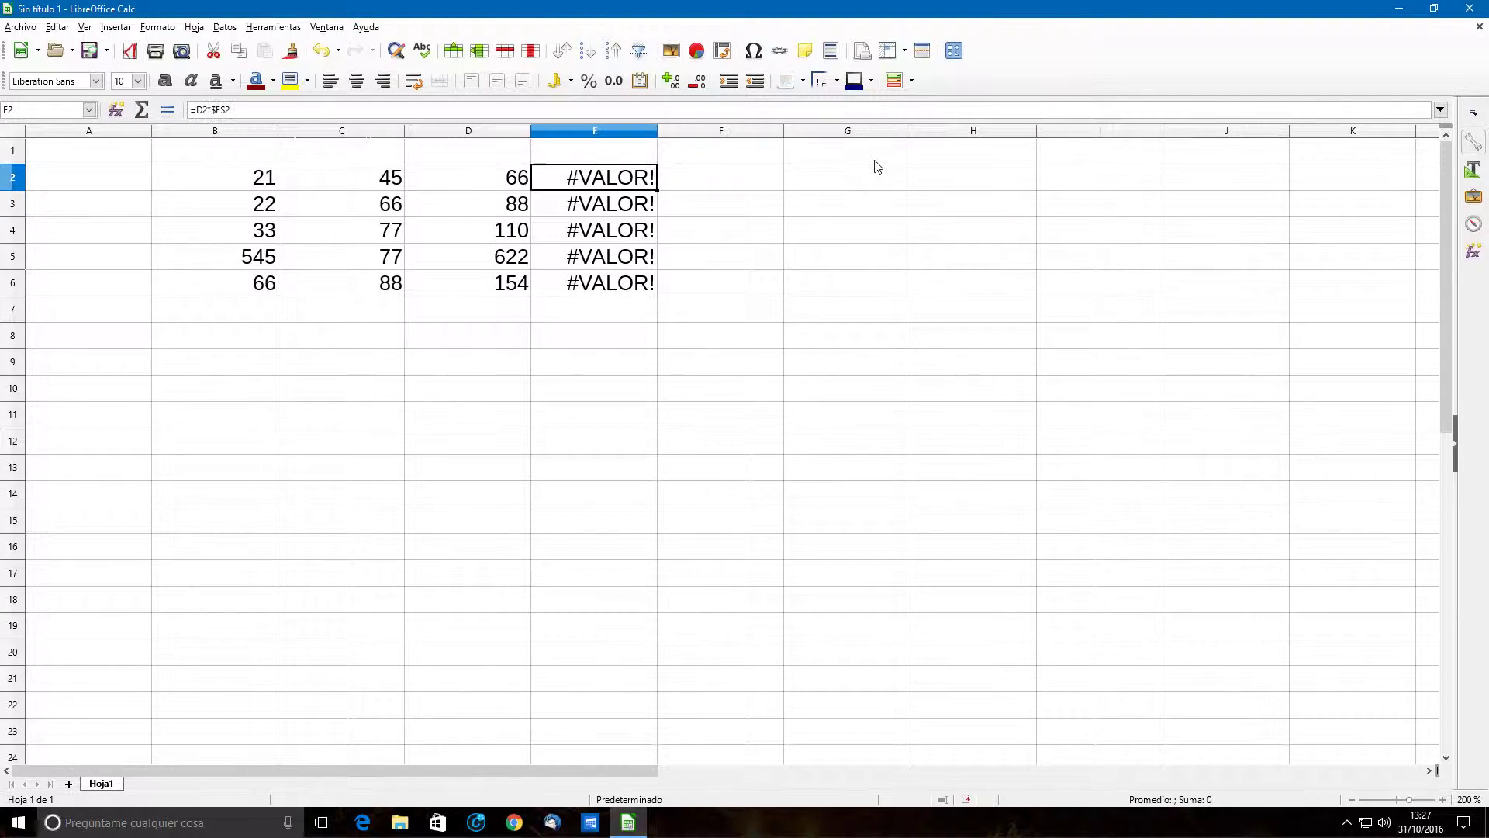
key(BackSpace)
key(Return)
key(BackSpace)
key(Return)
key(BackSpace)
key(Return)
key(BackSpace)
key(Return)
key(BackSpace)
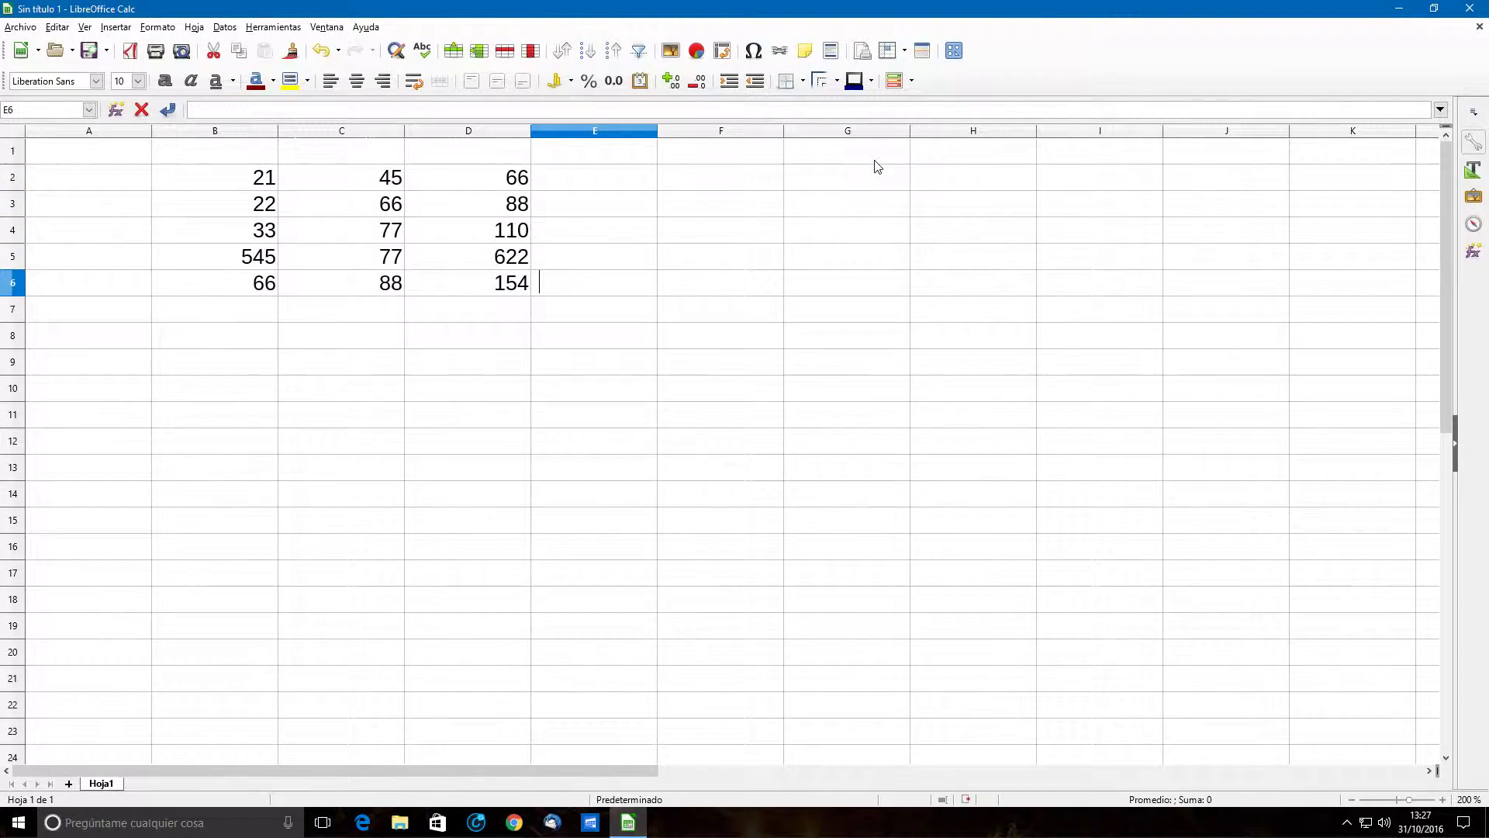
- Clear the sum formulas from cells D6 up to D2
key(Left)
key(BackSpace)
key(Up)
key(BackSpace)
key(Up)
key(BackSpace)
key(Up)
key(BackSpace)
key(Up)
key(BackSpace)
- Clear the numbers from cells C2 to C6, keeping only the column B values
key(Left)
key(BackSpace)
key(Down)
key(BackSpace)
key(Down)
key(BackSpace)
key(Down)
key(BackSpace)
key(Down)
key(BackSpace)
key(Down)
- Review the numbers in cells B2 to B6
key(Up)
key(Up)
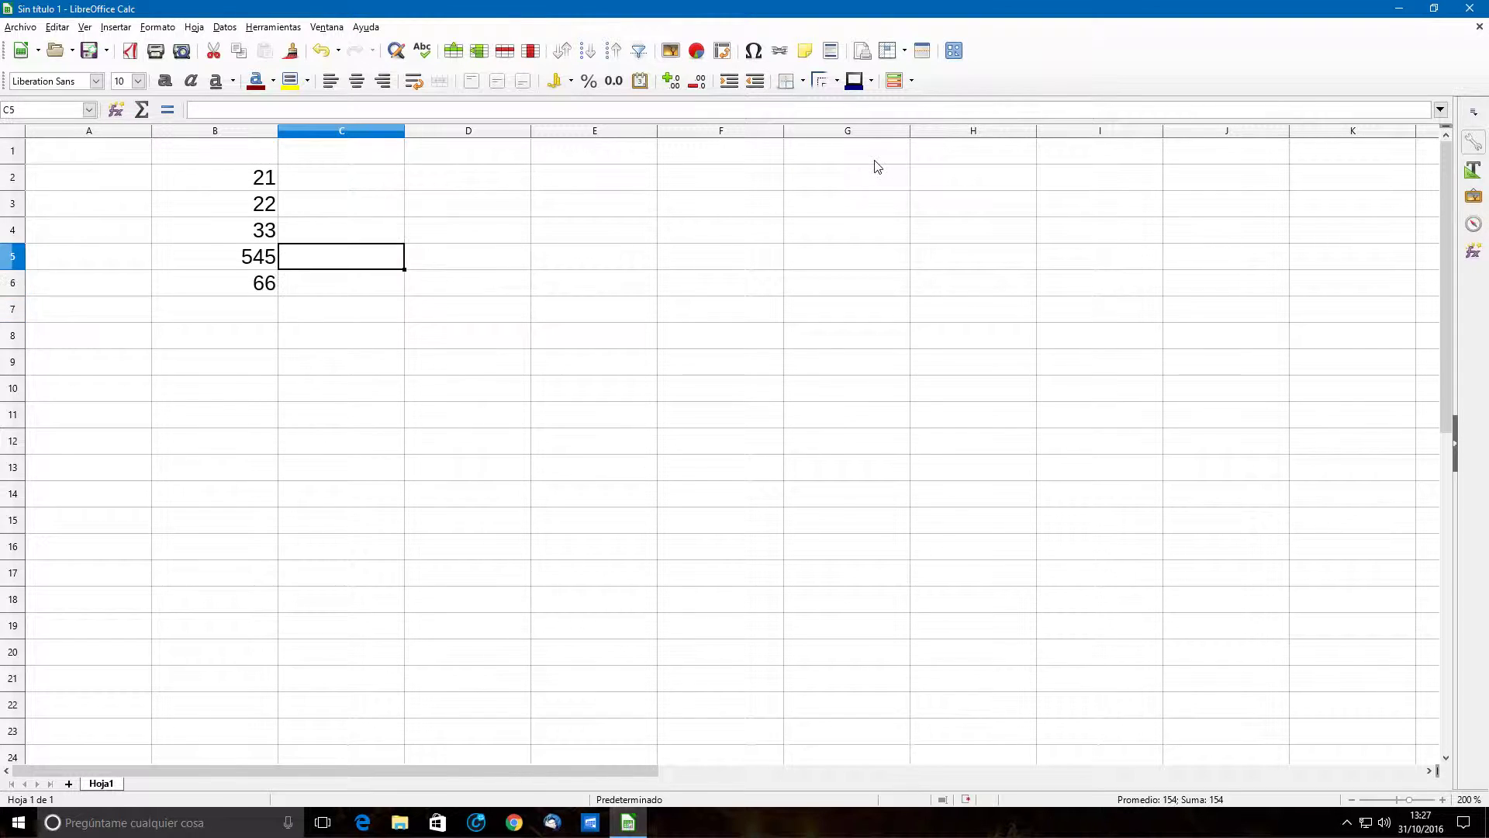
key(Up)
key(Up)
key(Left)
key(Up)
key(Down)
key(Down)
key(Down)
key(Down)
key(Down)
key(Up)
key(Up)
key(Up)
key(Up)
key(Up)
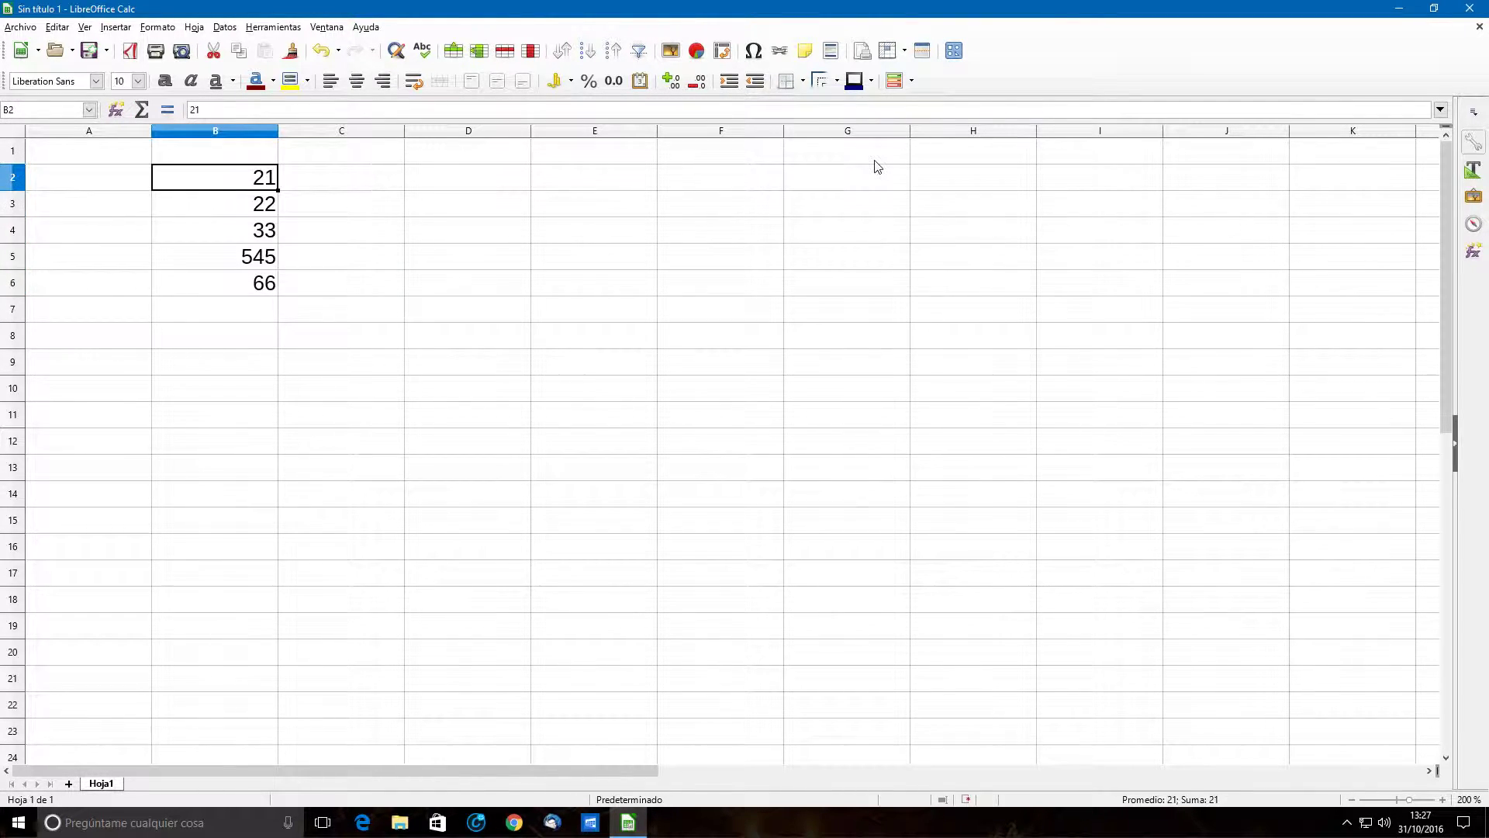
- Extend the number list in column B by entering 66, 44, 33 and 22 in cells B7 to B10
key(Down)
key(Down)
key(Down)
key(Down)
key(Down)
text(66)
key(Return)
text(44)
key(Return)
text(33)
key(Return)
text(22)
key(Return)
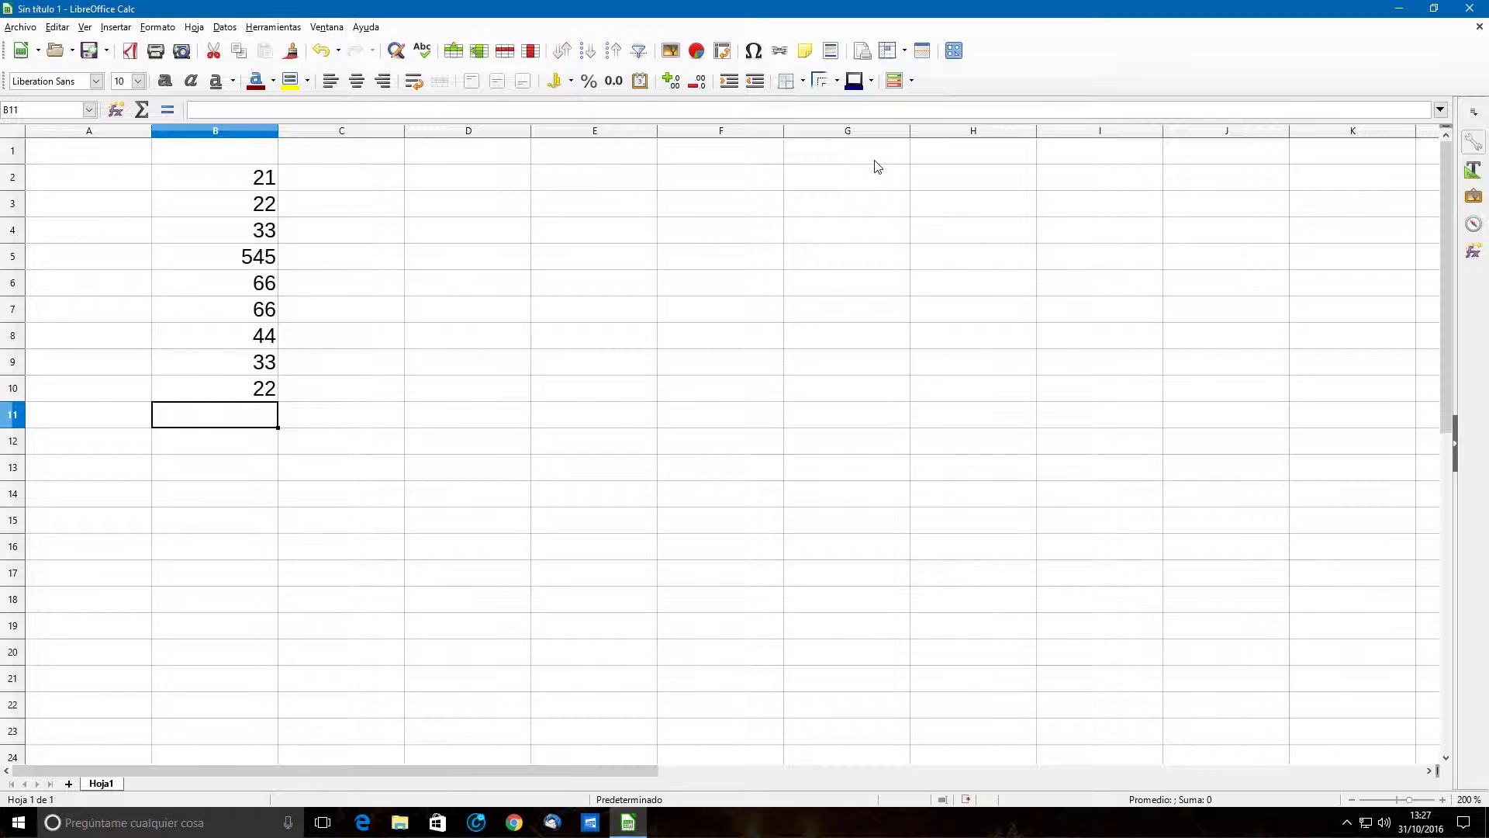
- Go through the extended list of numbers in cells B2 to B10
key(Up)
key(Up)
key(Up)
key(Up)
key(Up)
key(Up)
key(Up)
key(Up)
key(Up)
key(Down)
key(Down)
key(Down)
key(Down)
key(Down)
key(Down)
key(Down)
key(Down)
key(Down)
- Enter the value 10 in cell B11
text(1p'0)
key(BackSpace)
key(BackSpace)
key(BackSpace)
text(0)
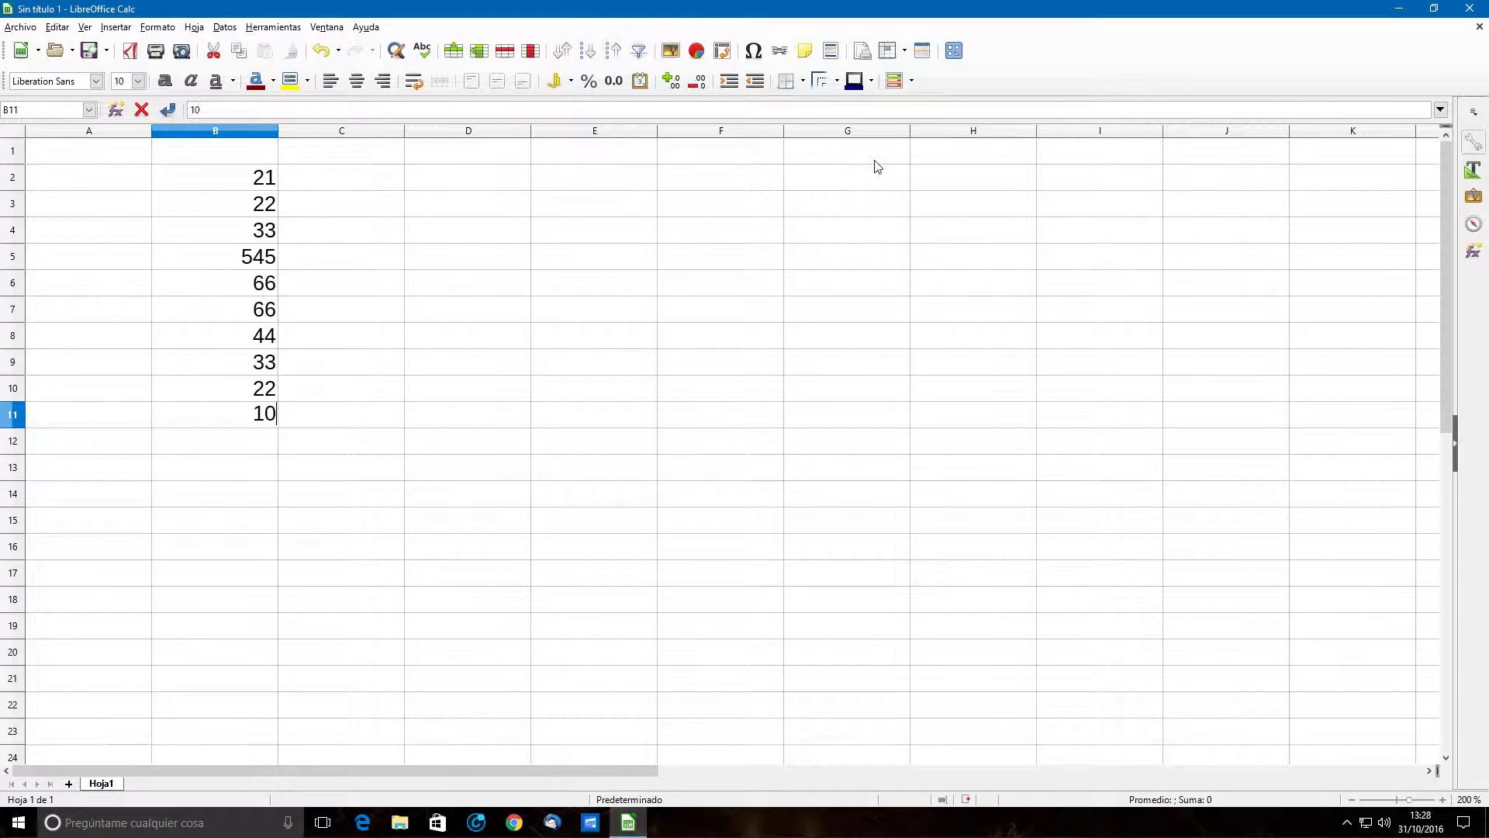
key(Return)
- Enter the conditional formula =SI(B2>30;"Mayor";"Menor") in cell C2
key(Up)
key(Up)
key(Up)
key(Up)
key(Up)
key(Up)
key(Up)
key(Up)
key(Up)
key(Up)
key(Right)
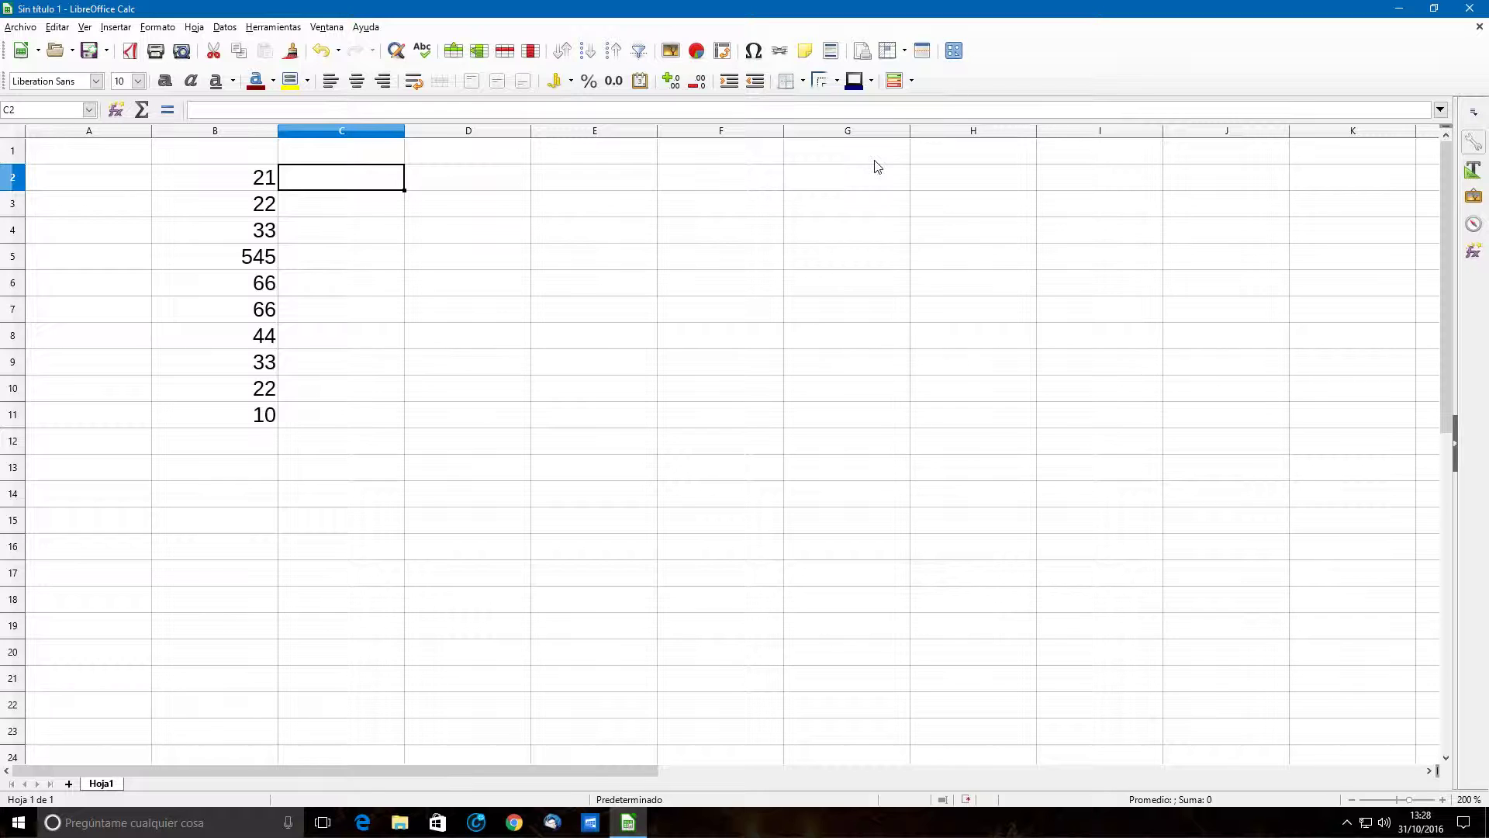
text(=si8()
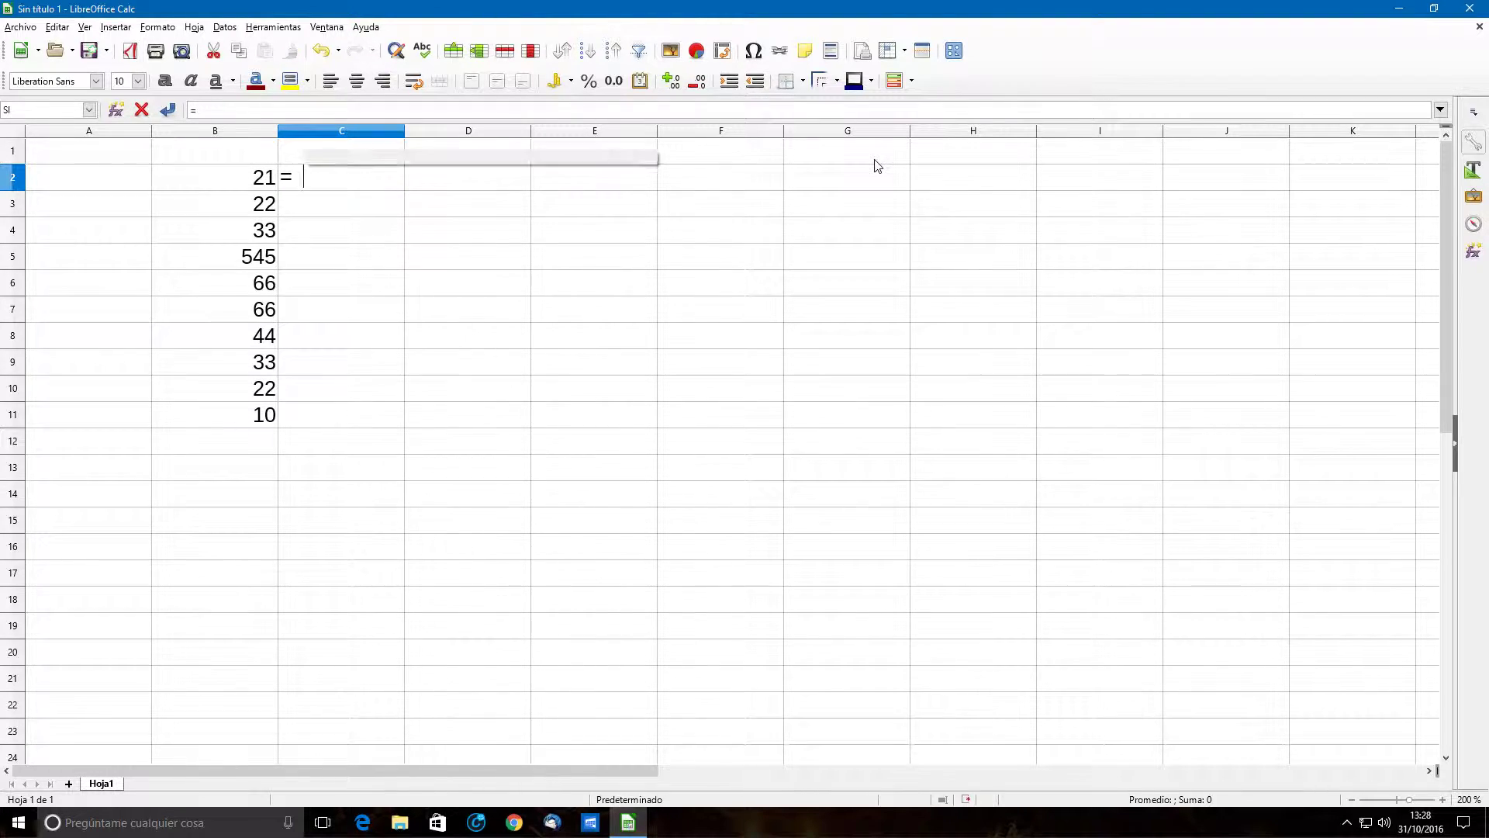
key(BackSpace)
key(BackSpace)
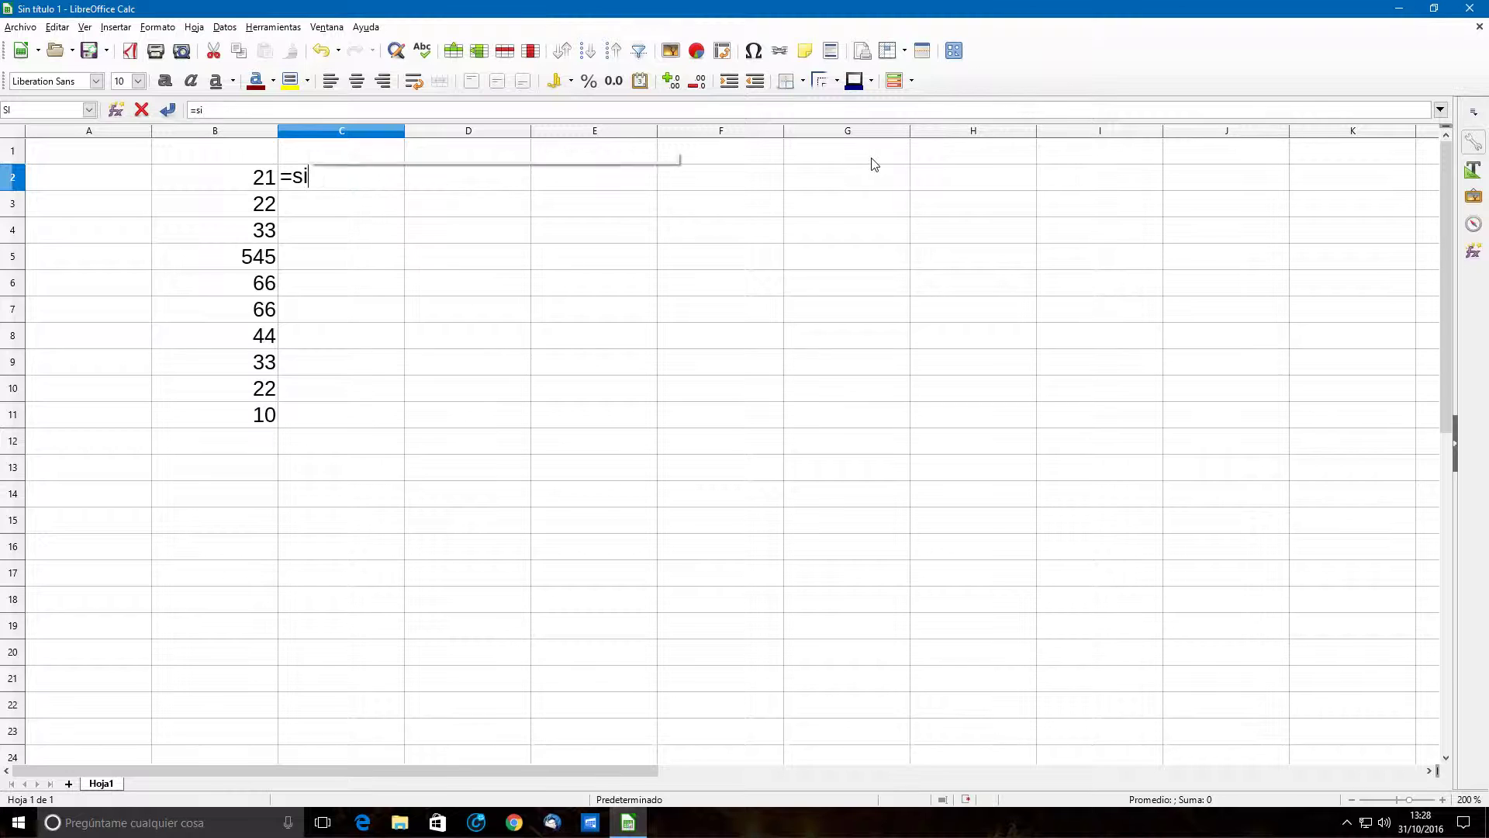
text(()
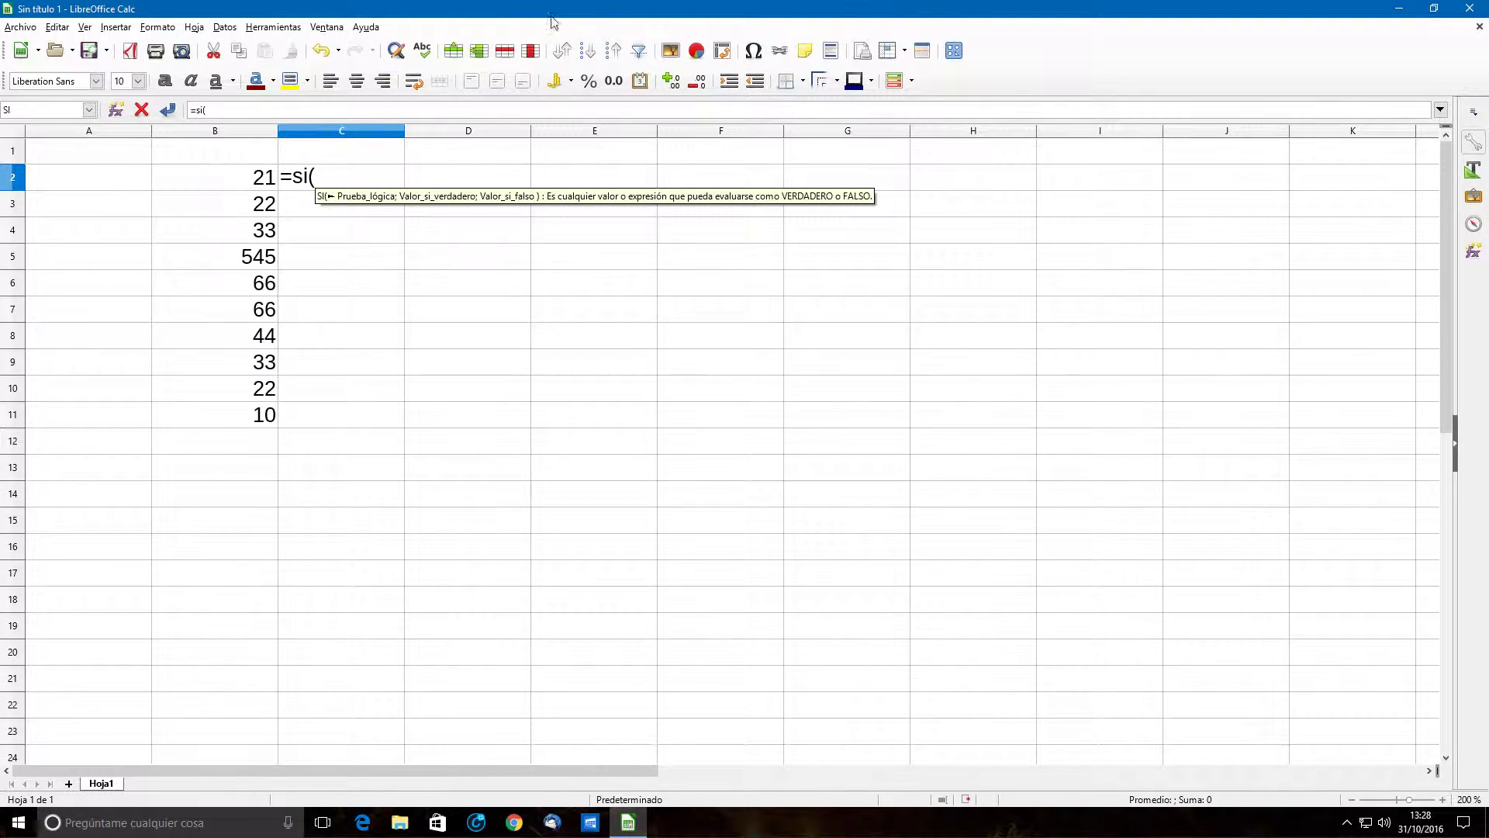
click(189, 183)
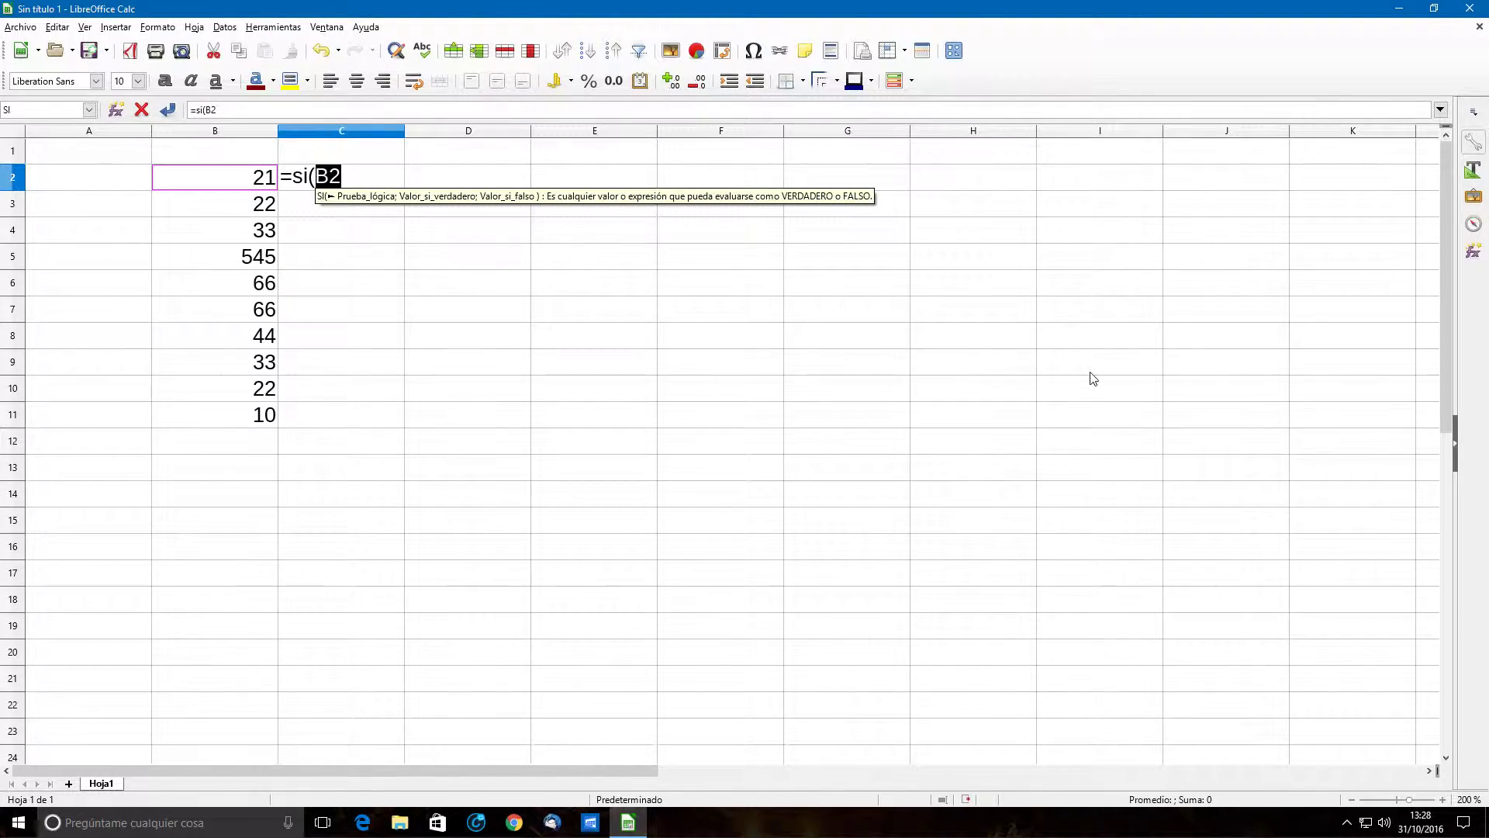
text(>)
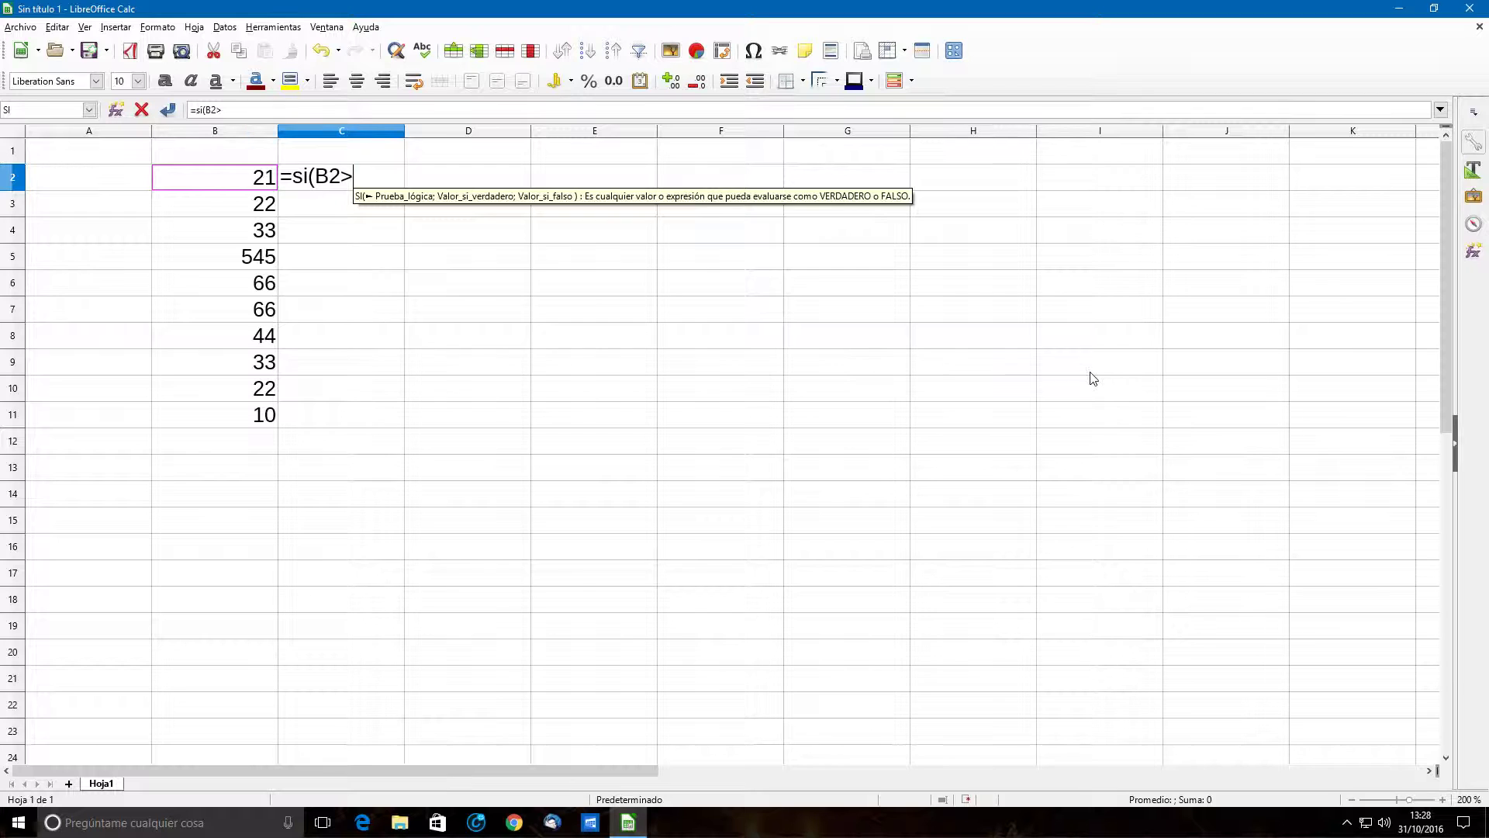
text(30)
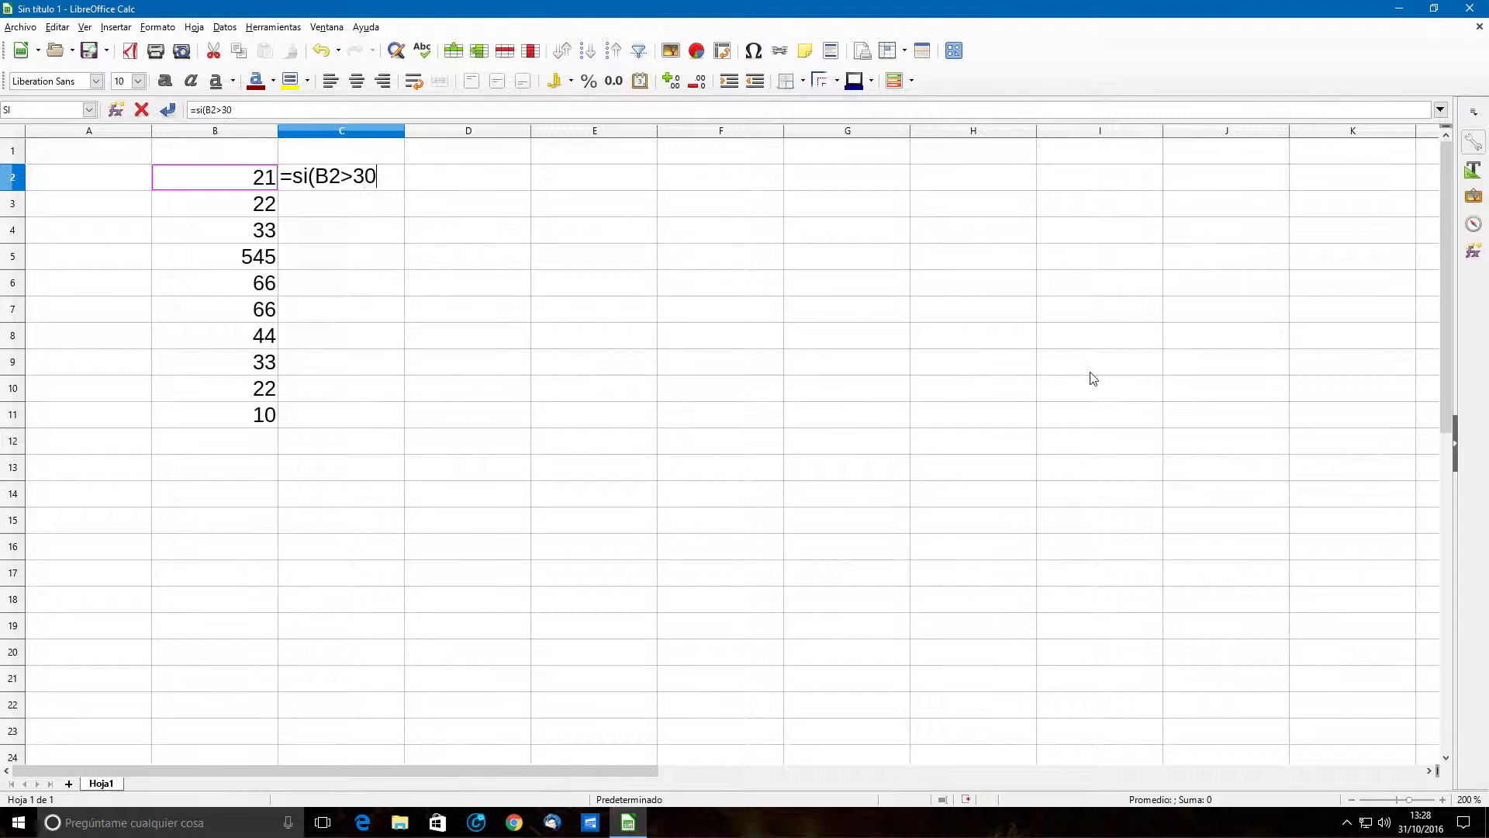
text(;"Mayor)
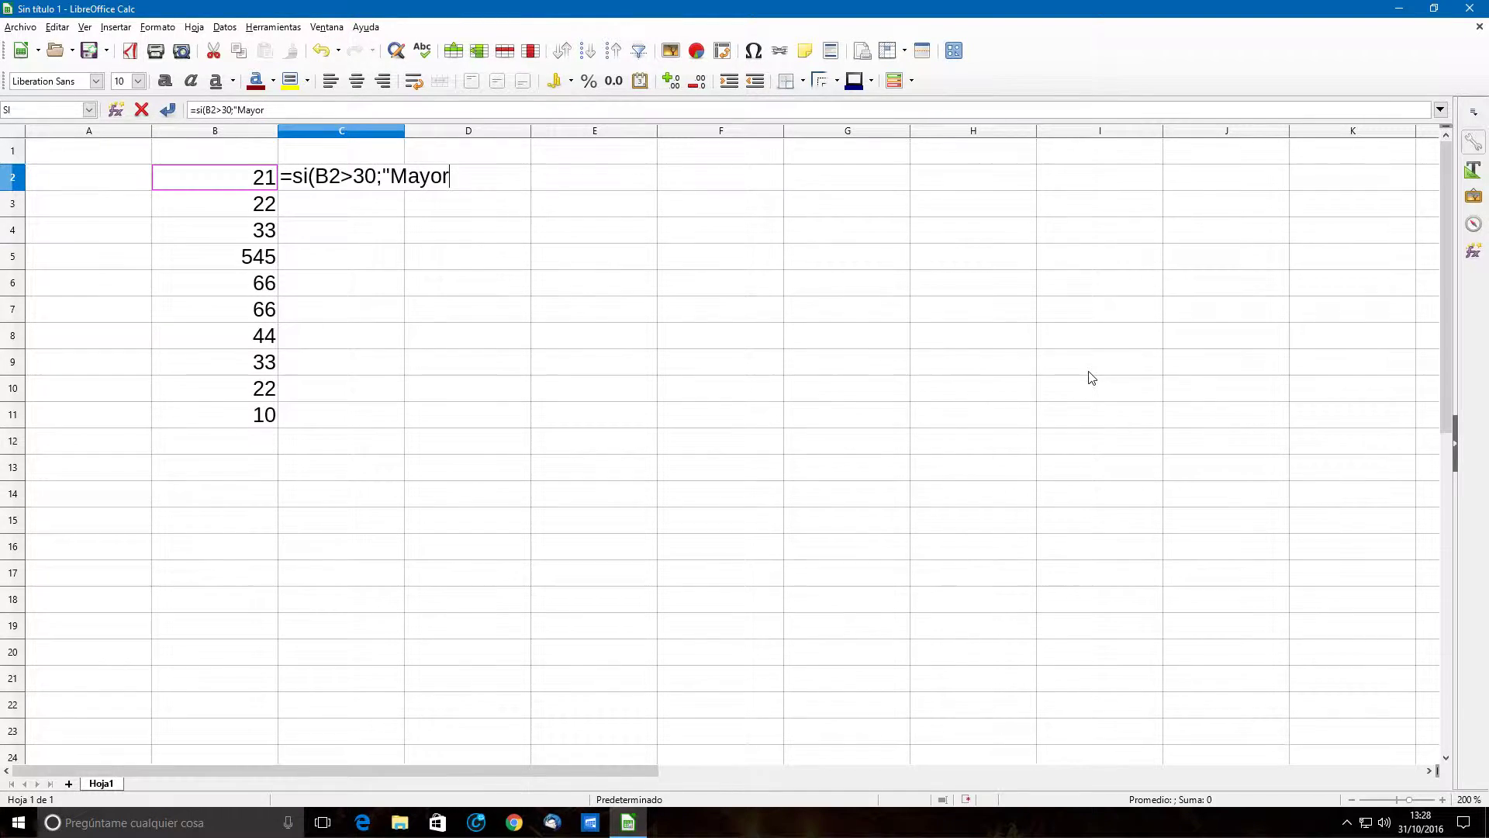
text(";)
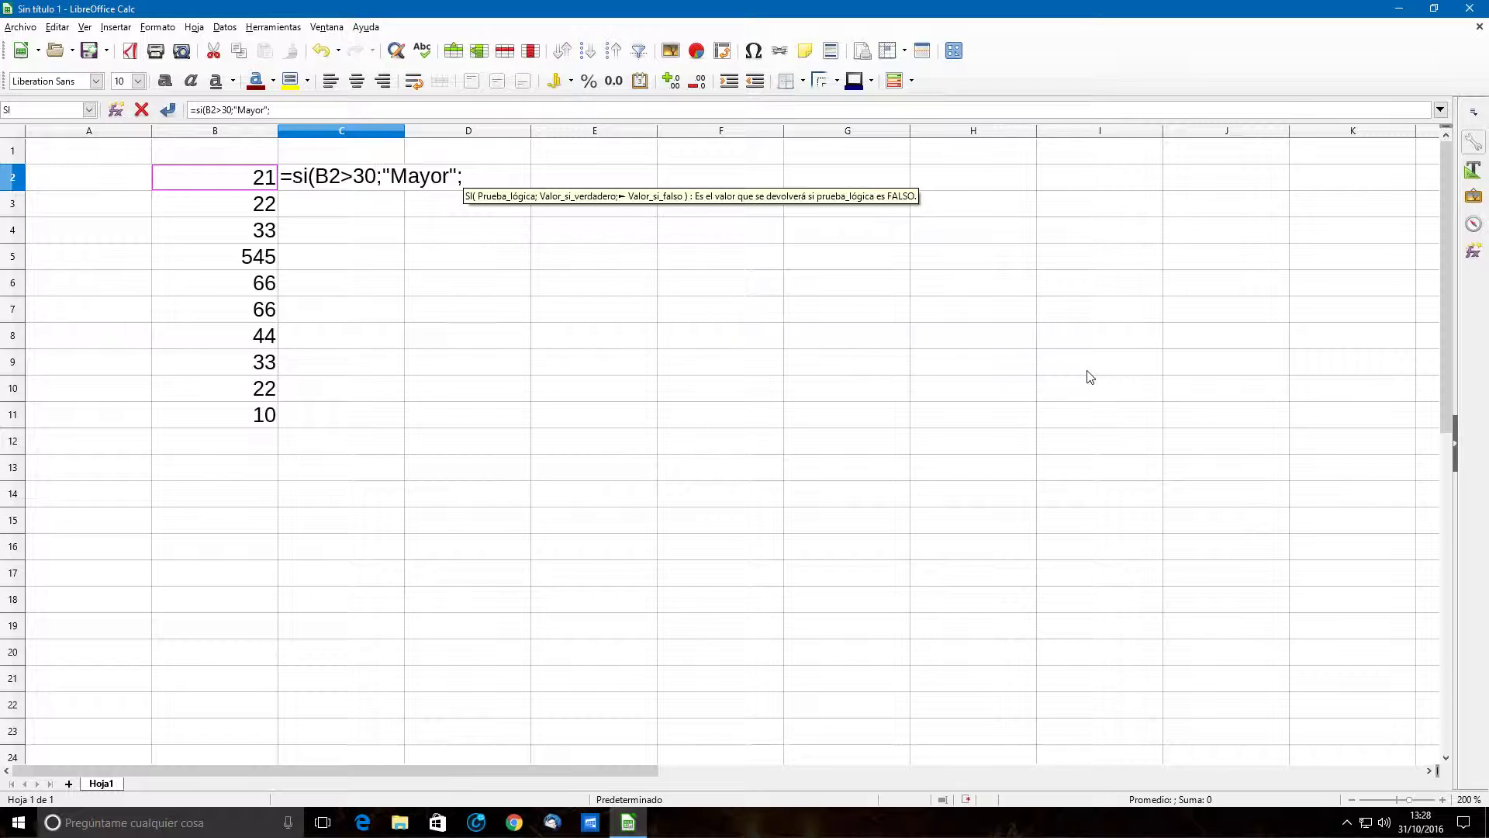
text("Menor"))
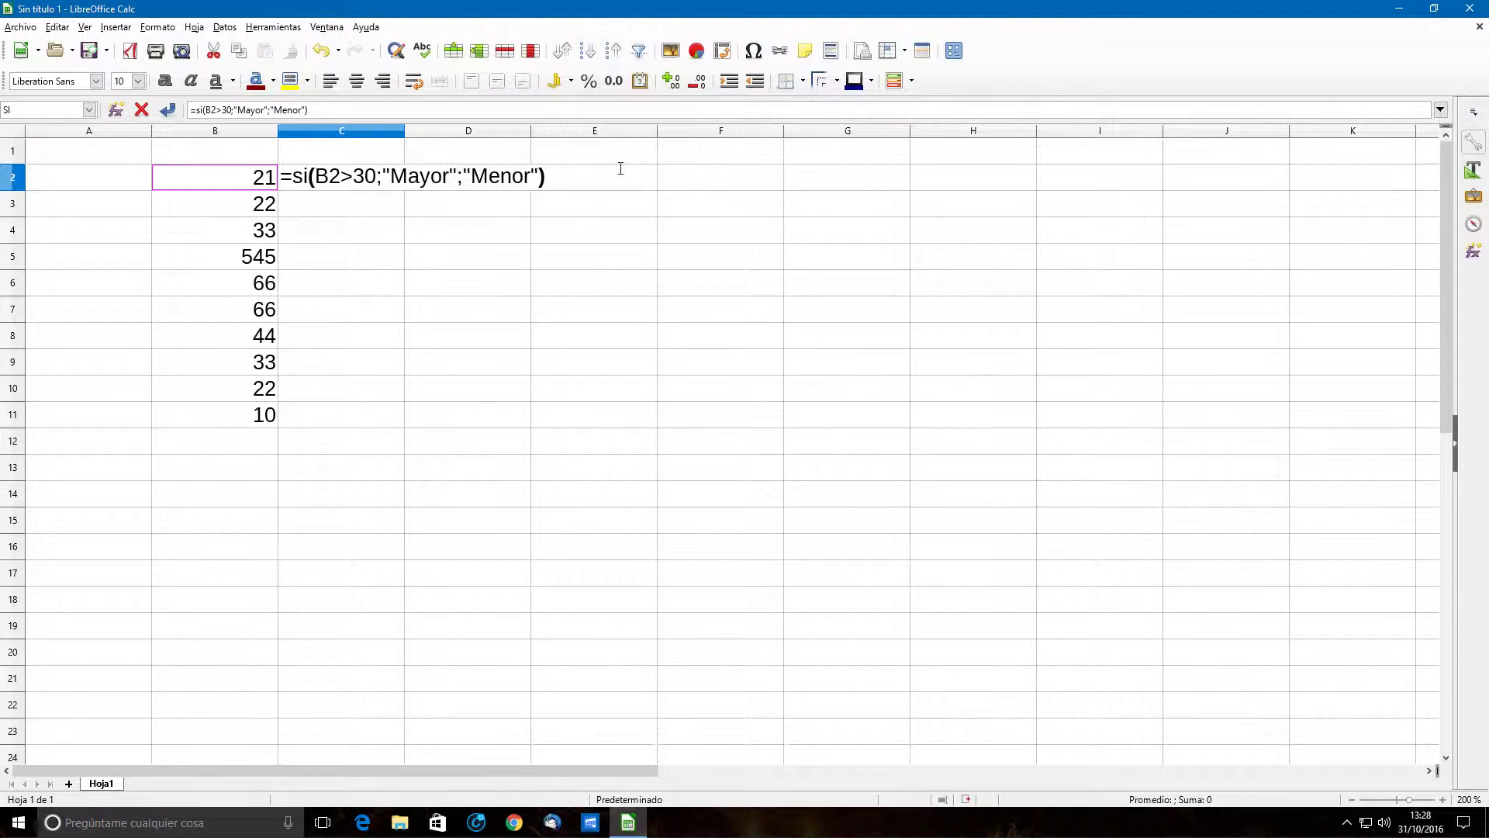
key(Return)
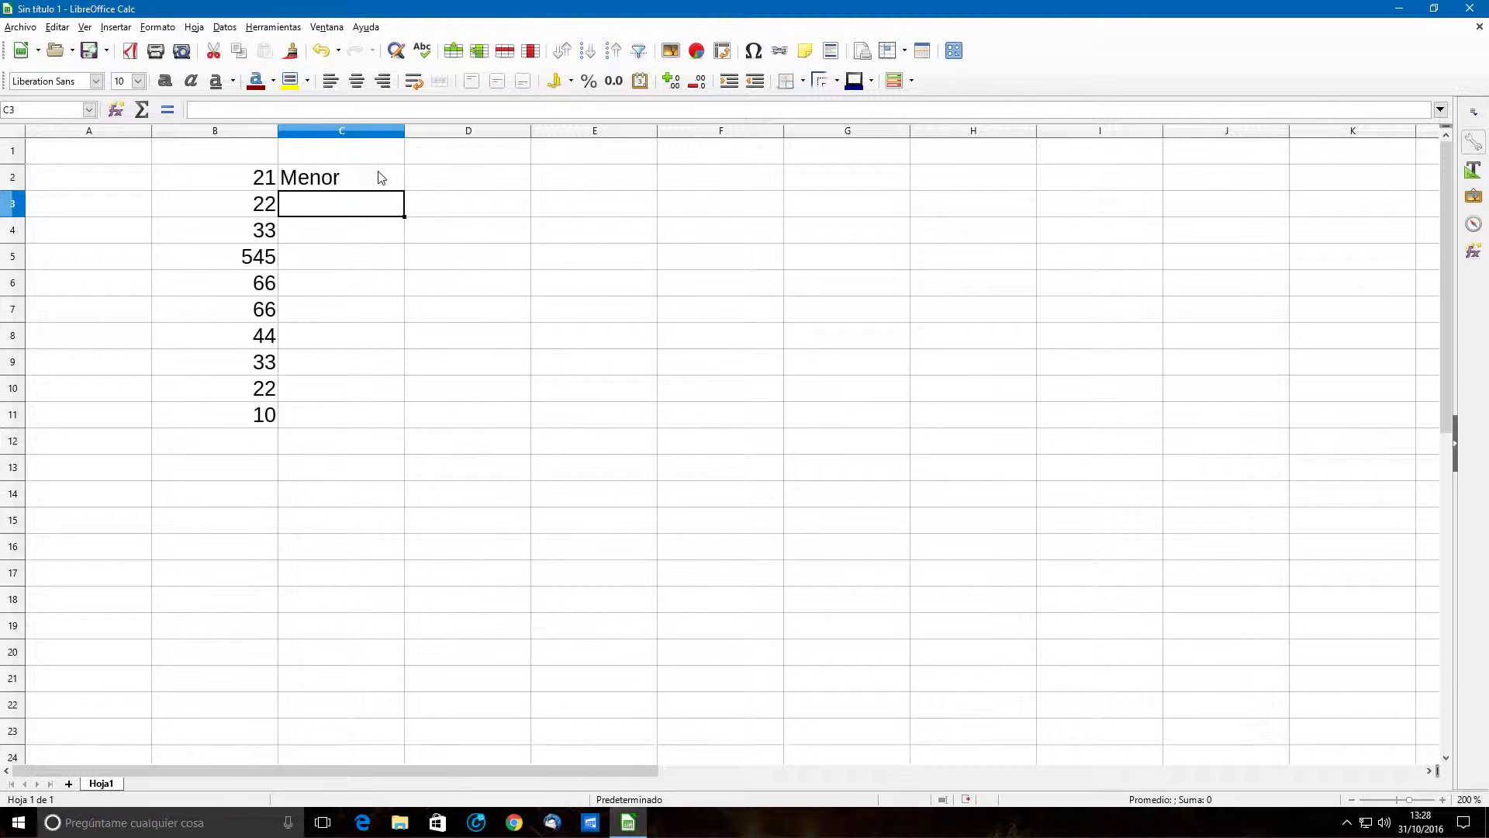
- Fill the SI formula from C2 down to C11
click(380, 177)
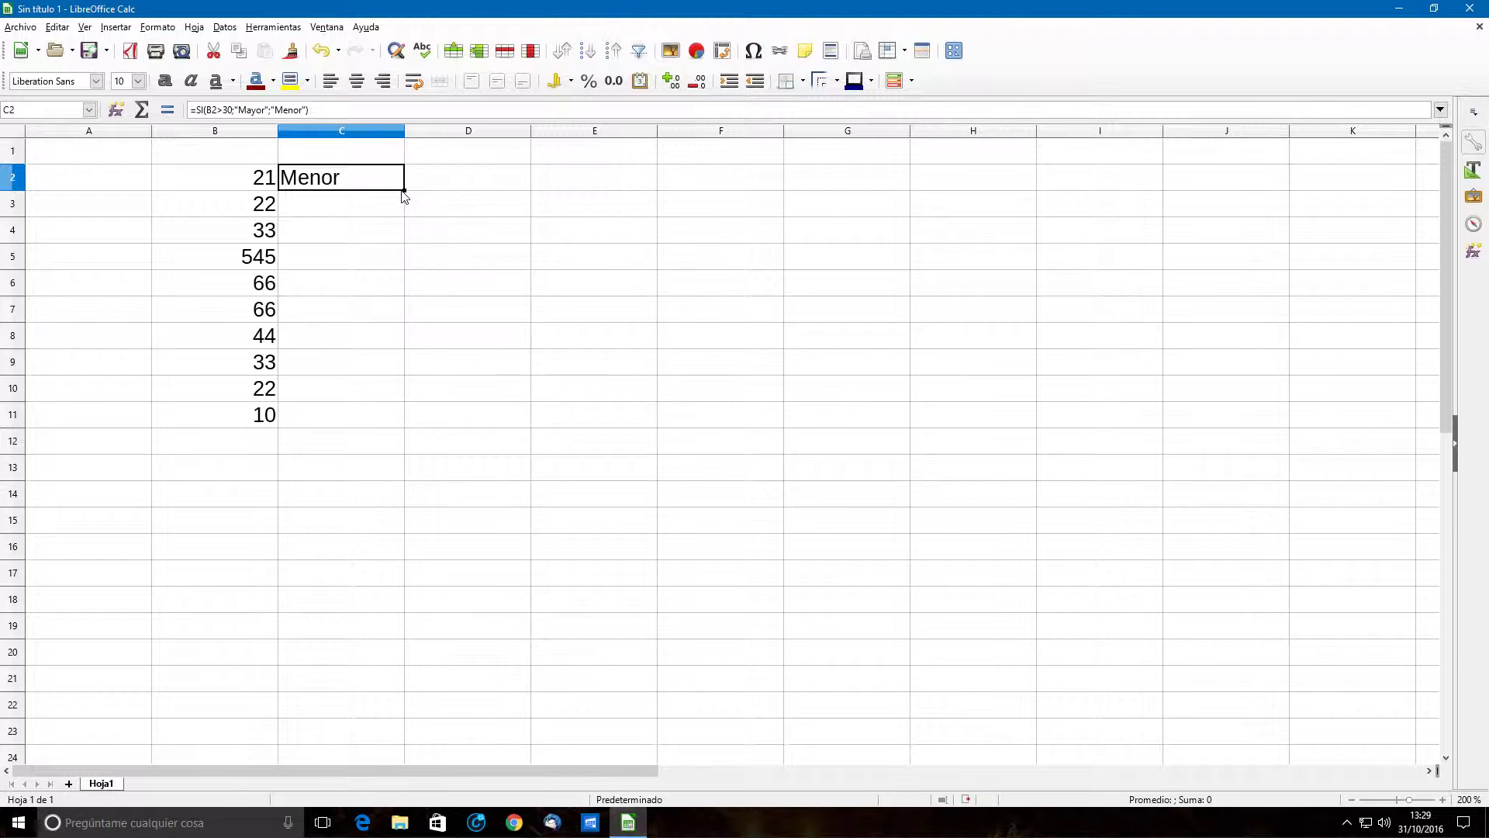
drag(403, 189, 369, 423)
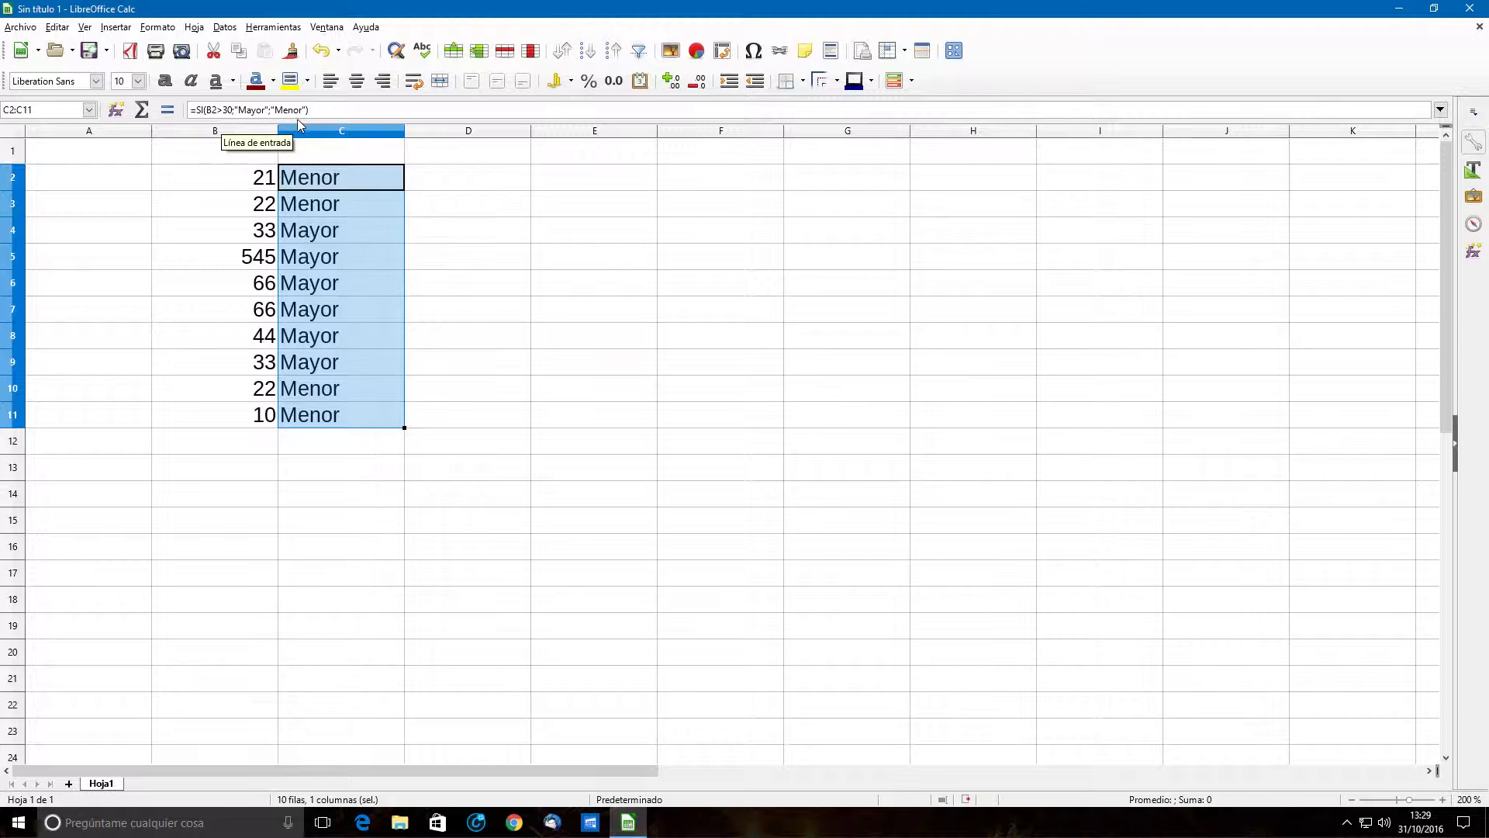
- Inspect the SI formulas in C2 to C11 to see how the tested column B reference changes in each row
click(346, 175)
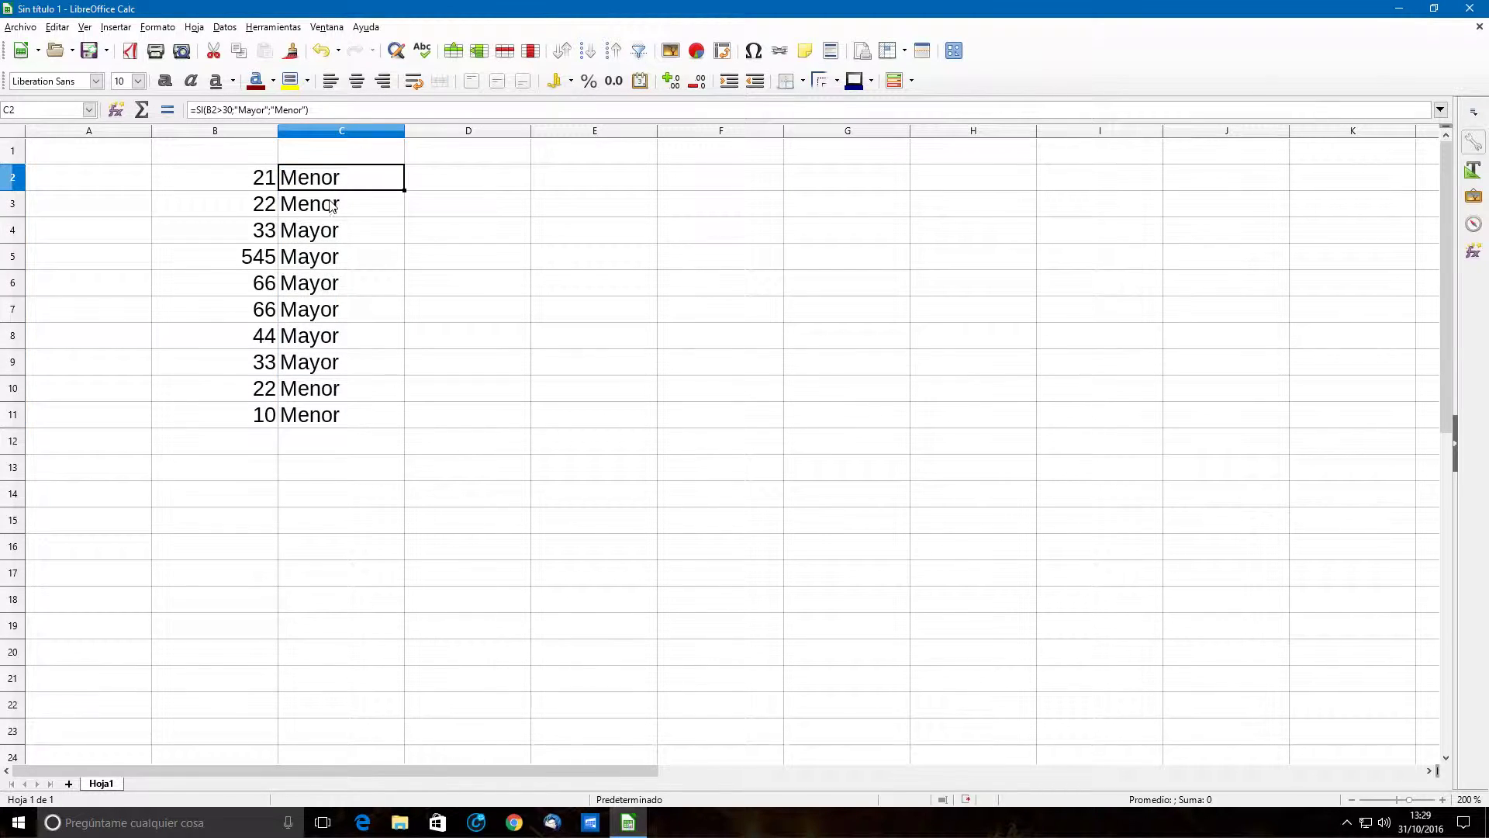
click(309, 211)
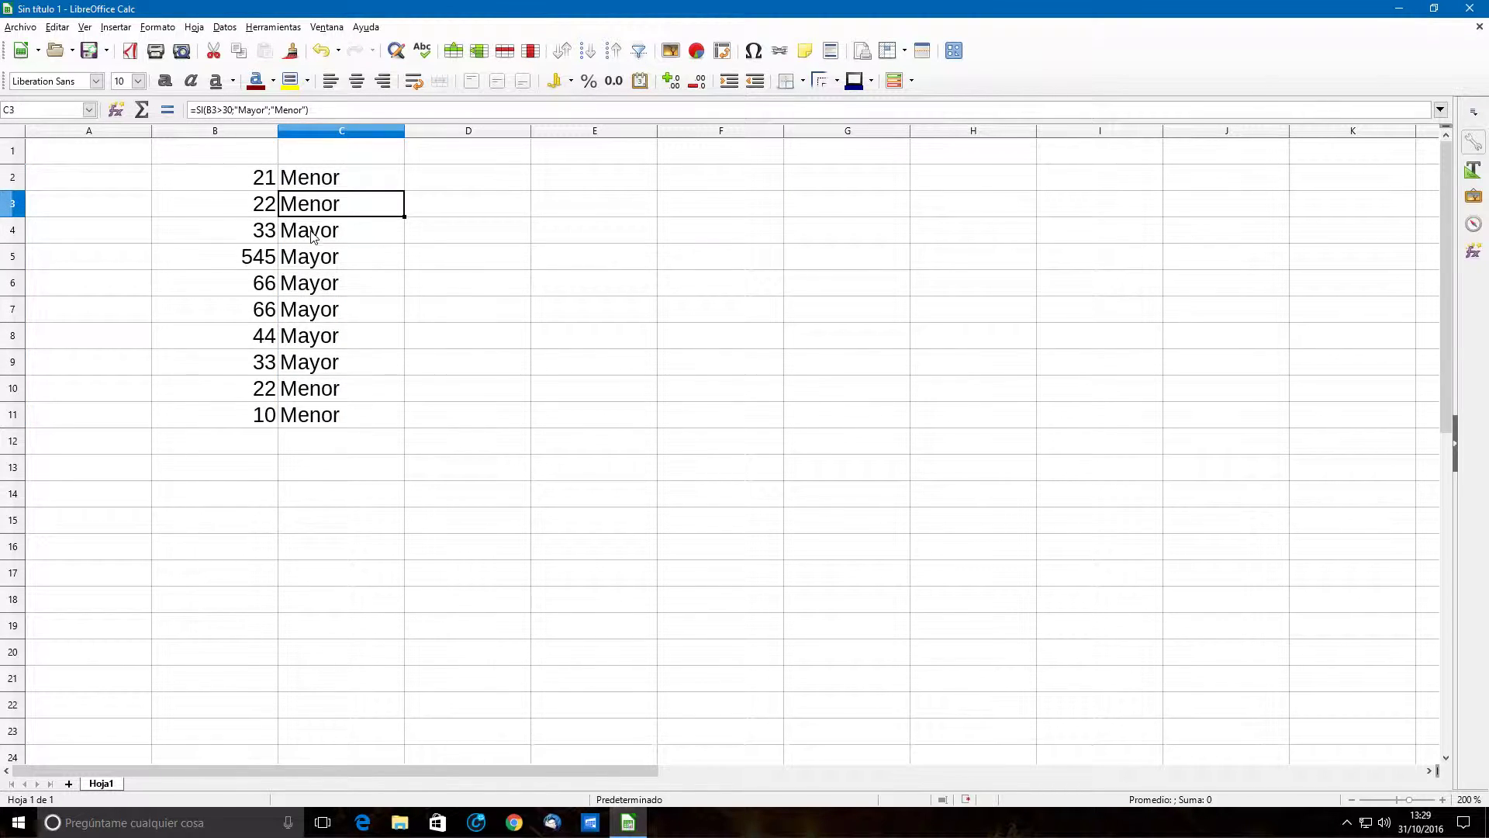
click(312, 236)
click(318, 260)
click(332, 291)
click(332, 308)
click(333, 338)
click(332, 362)
click(330, 390)
click(332, 414)
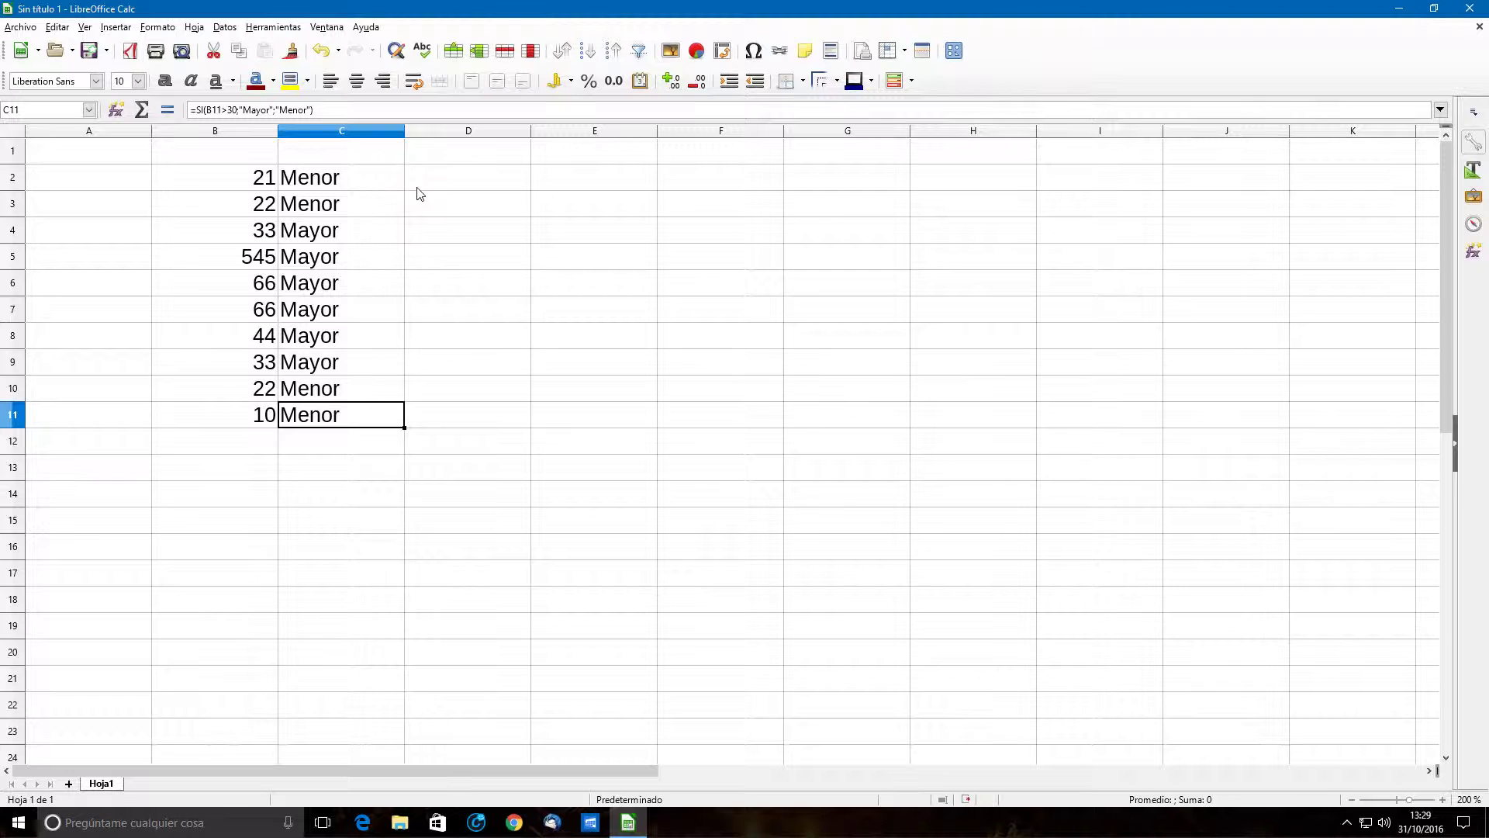
key(Up)
key(Up)
key(Up)
key(Up)
key(Up)
key(Up)
key(Up)
key(Up)
key(Up)
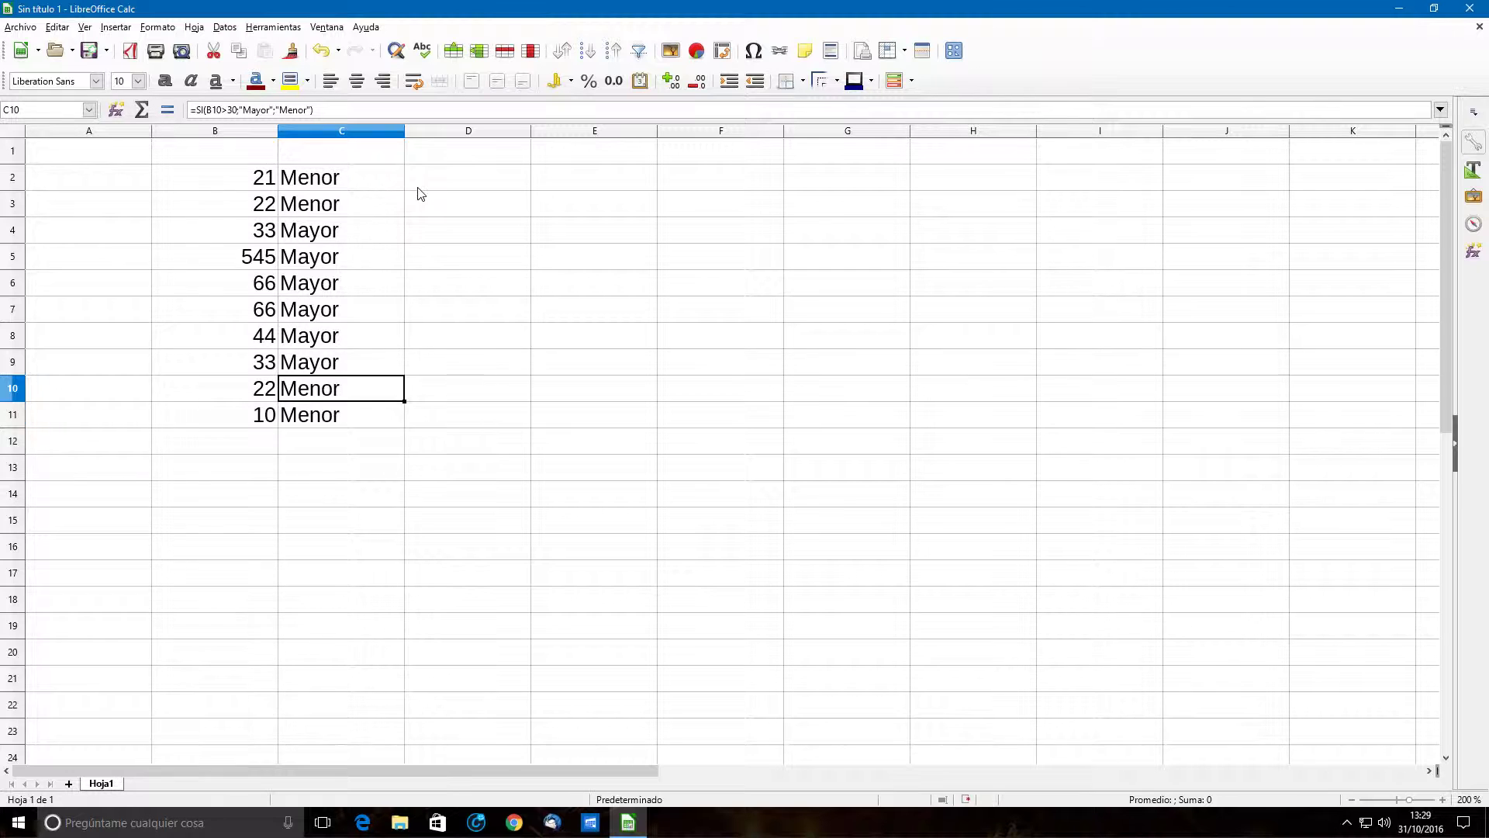
- Blank out the numbers in B2 to B11 and the Mayor/Menor labels in C2 to C11 by replacing each with a space
key(Left)
key(Right)
key(Down)
key(Left)
key(Right)
key(space)
key(Down)
key(Left)
key(Right)
key(Down)
key(Left)
key(space)
key(Down)
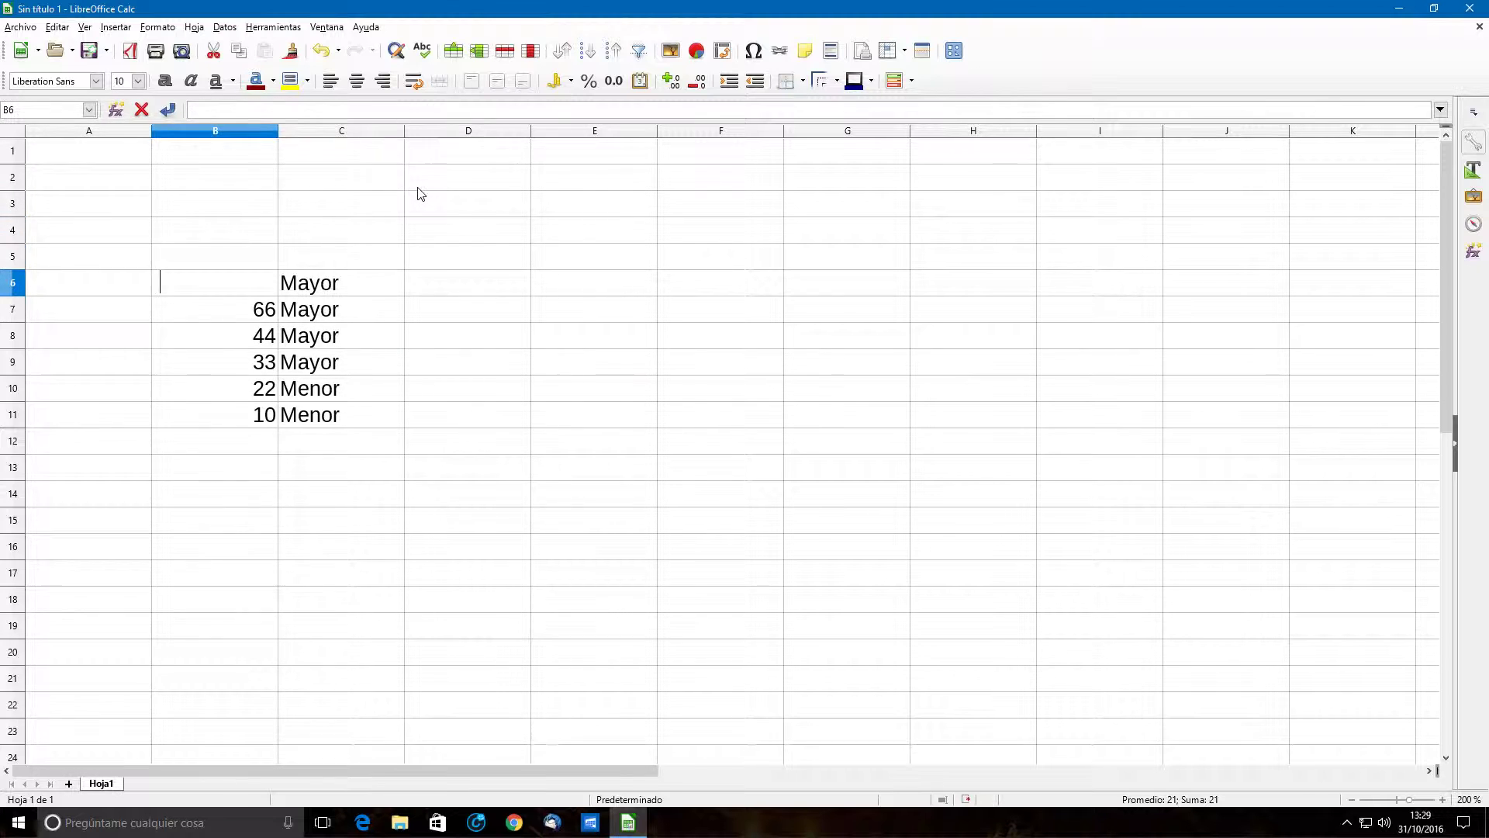
key(Right)
key(Down)
key(Left)
key(Down)
key(Right)
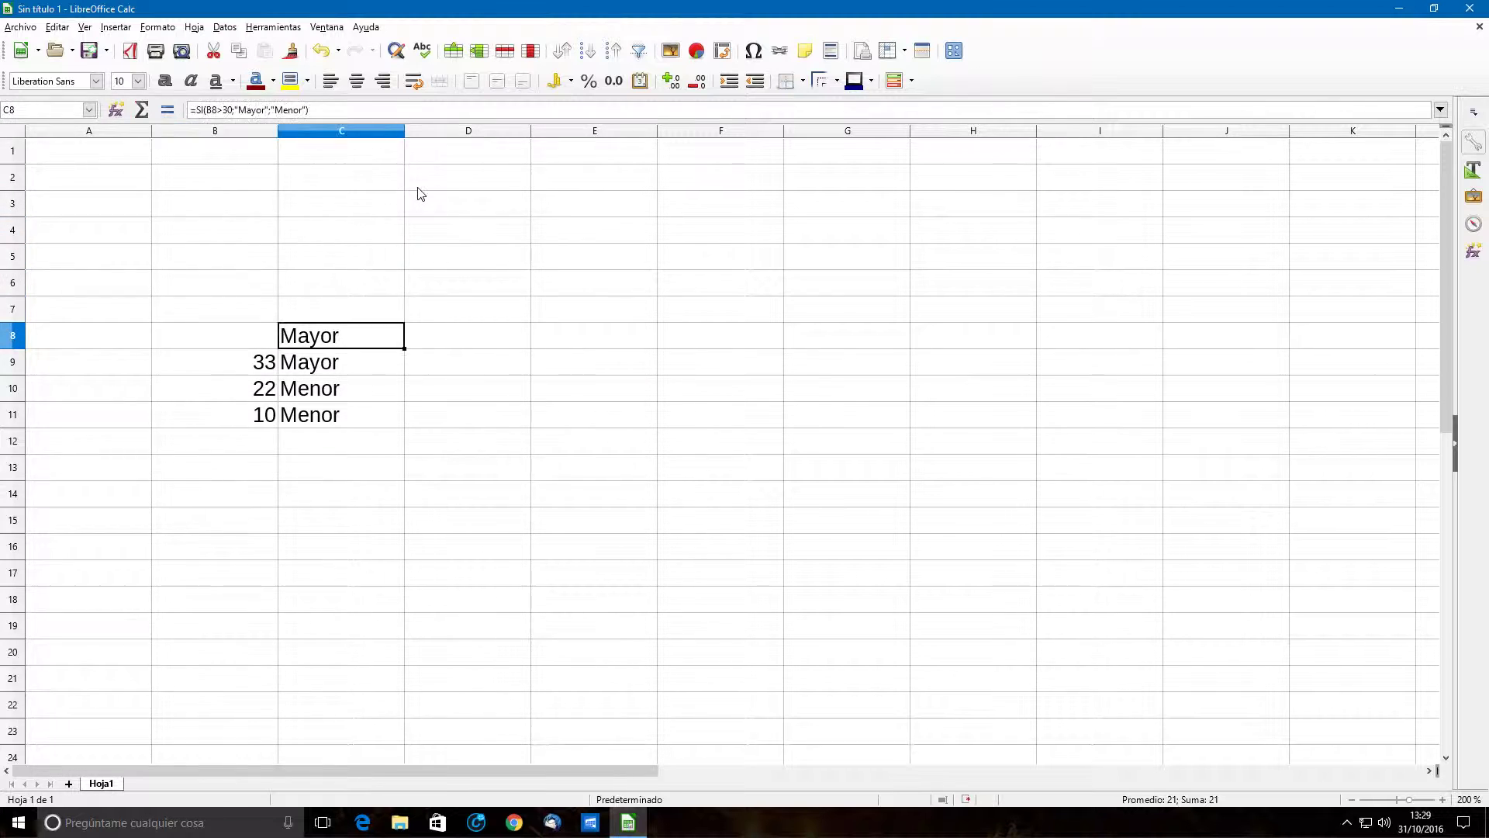
key(space)
key(Down)
key(Left)
key(space)
key(Down)
key(Right)
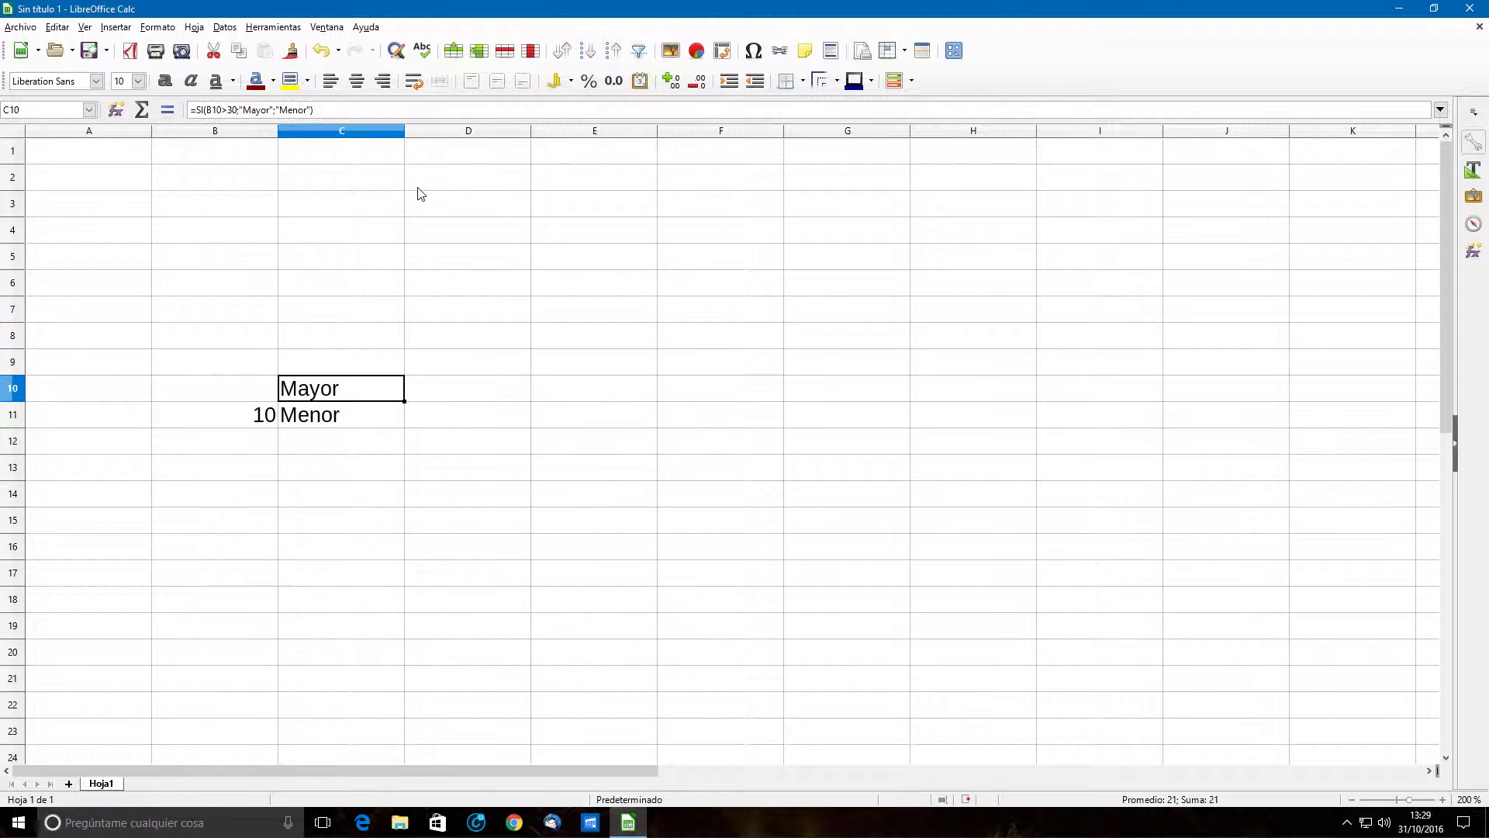
key(Down)
key(Left)
key(Down)
key(Up)
key(Up)
key(Up)
key(Up)
key(Up)
key(Up)
key(Up)
key(Up)
key(Up)
key(Up)
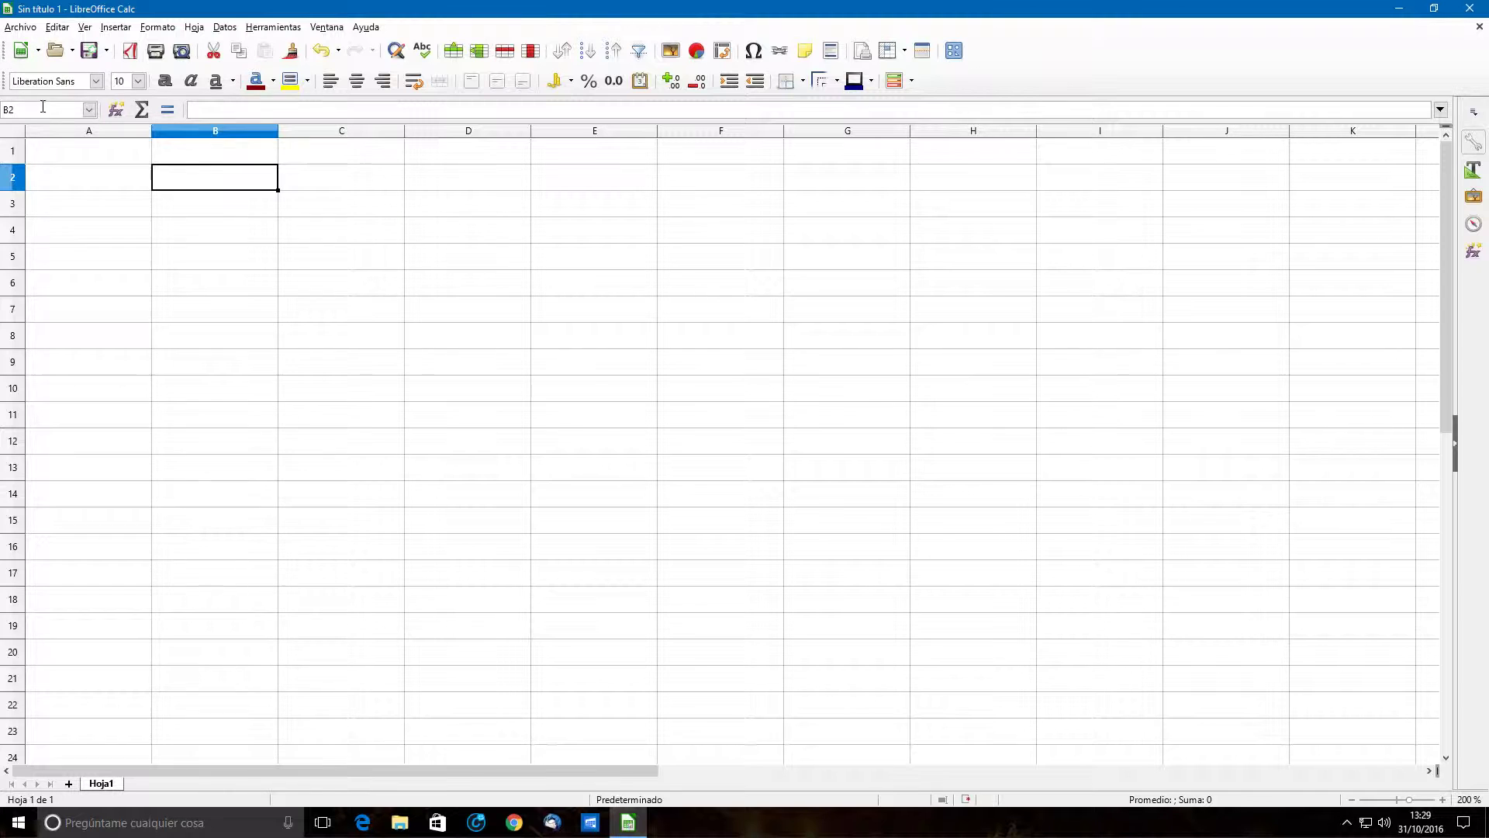
- Set the background colour of the entire sheet to Azul celeste 10
click(16, 131)
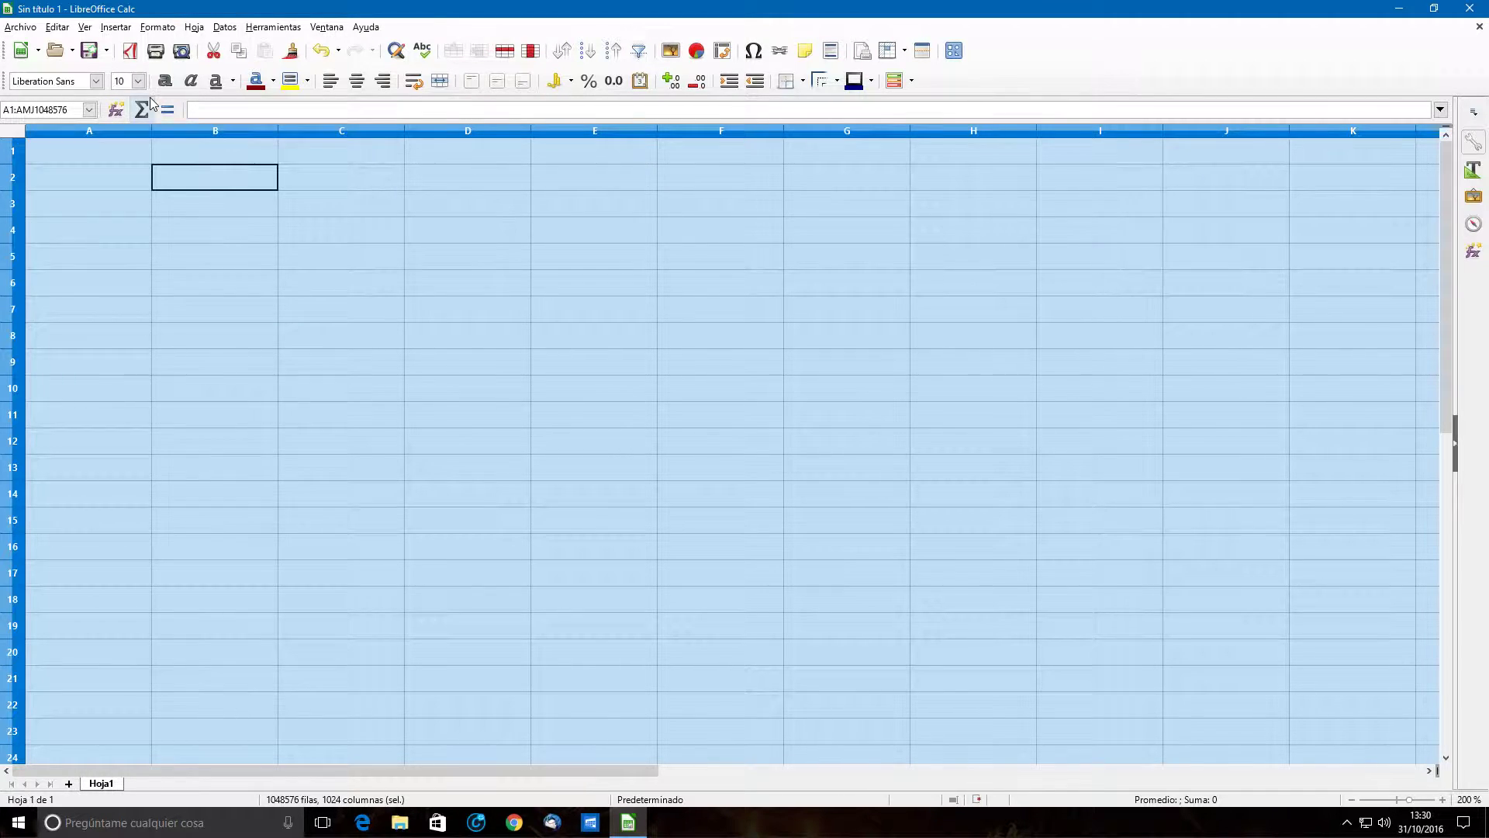
right_click(226, 182)
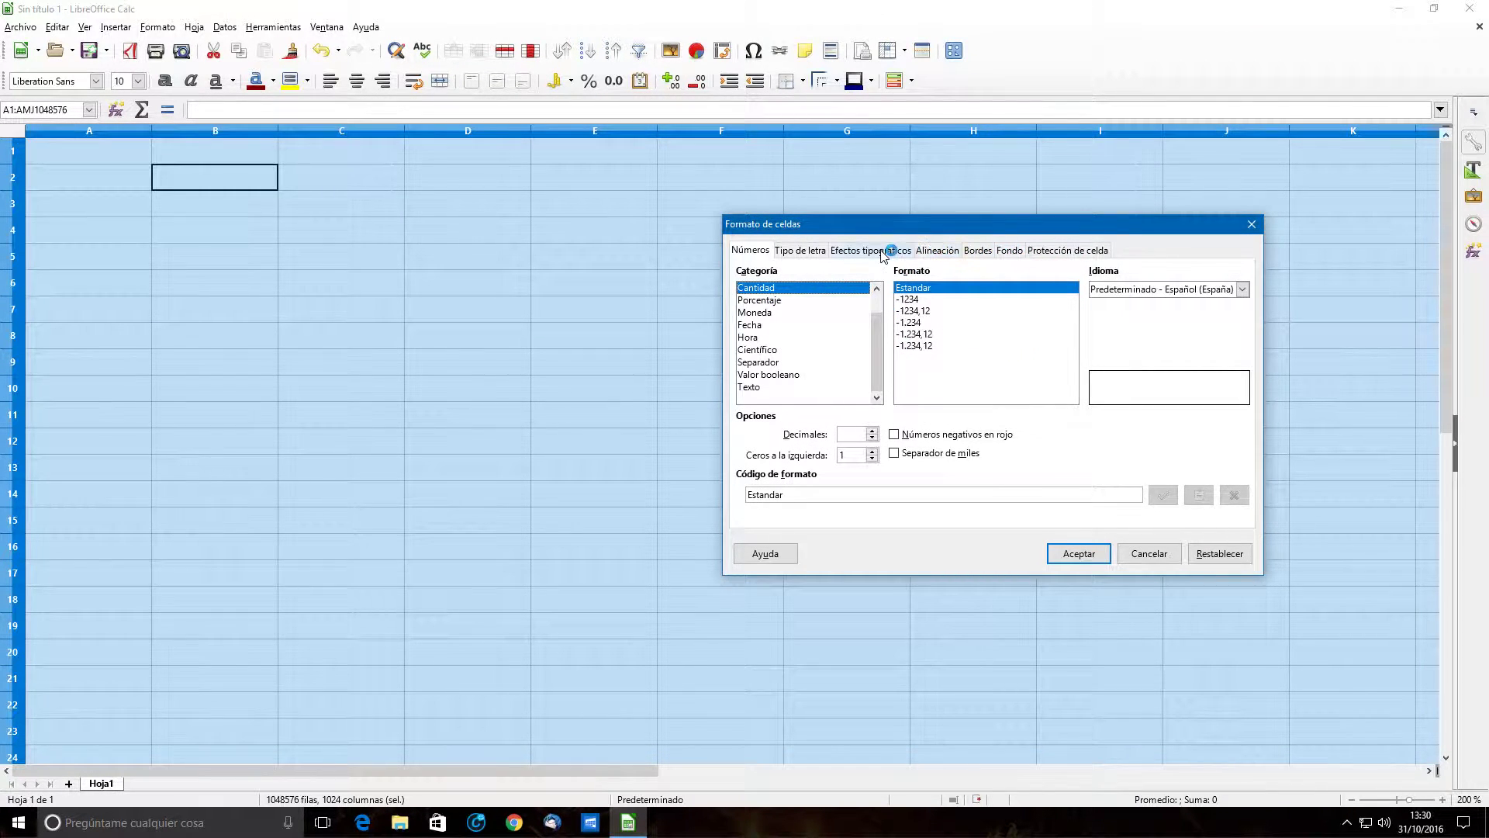
click(1009, 251)
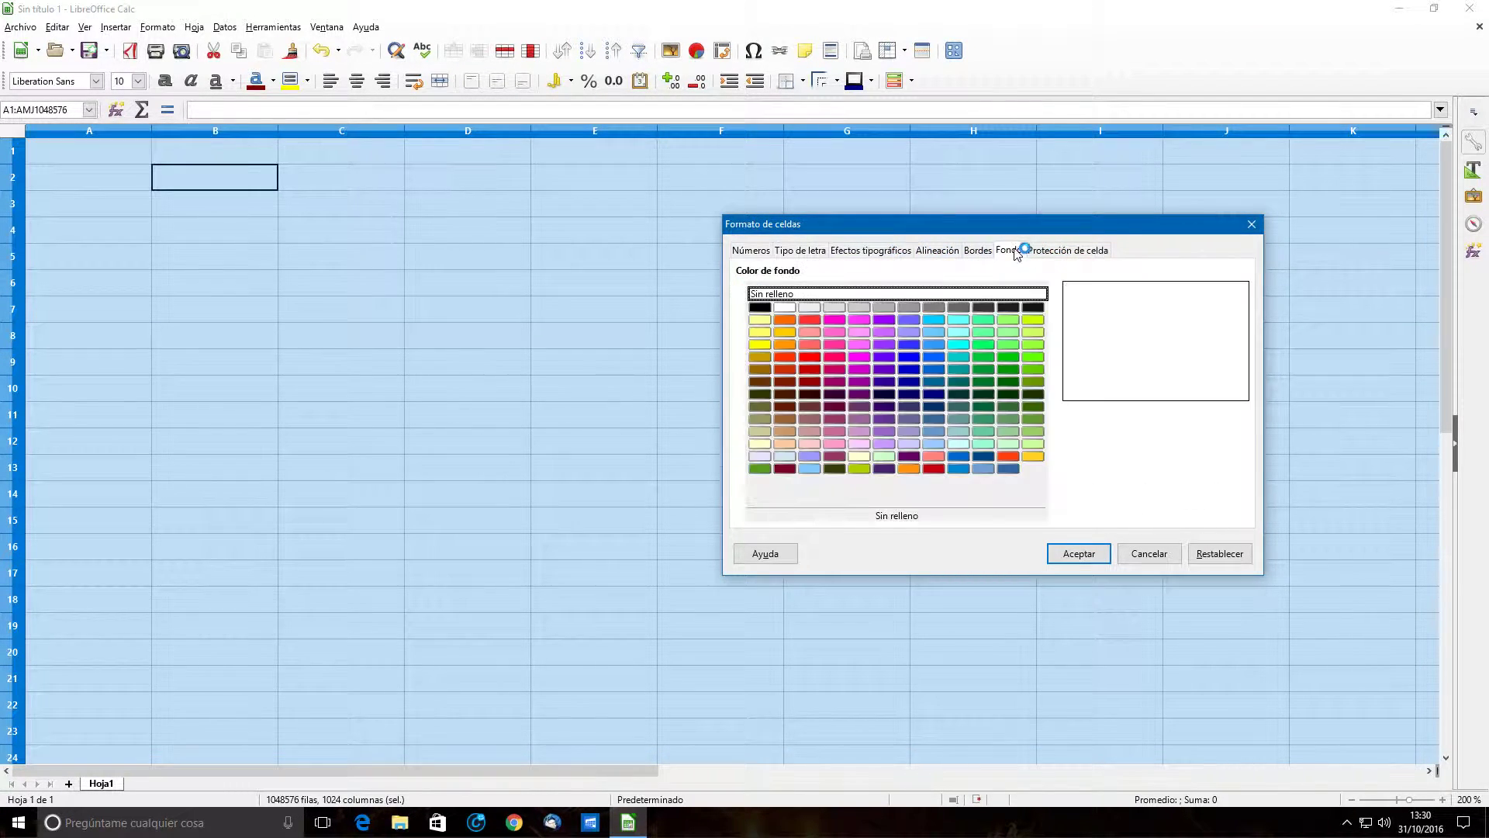
click(786, 333)
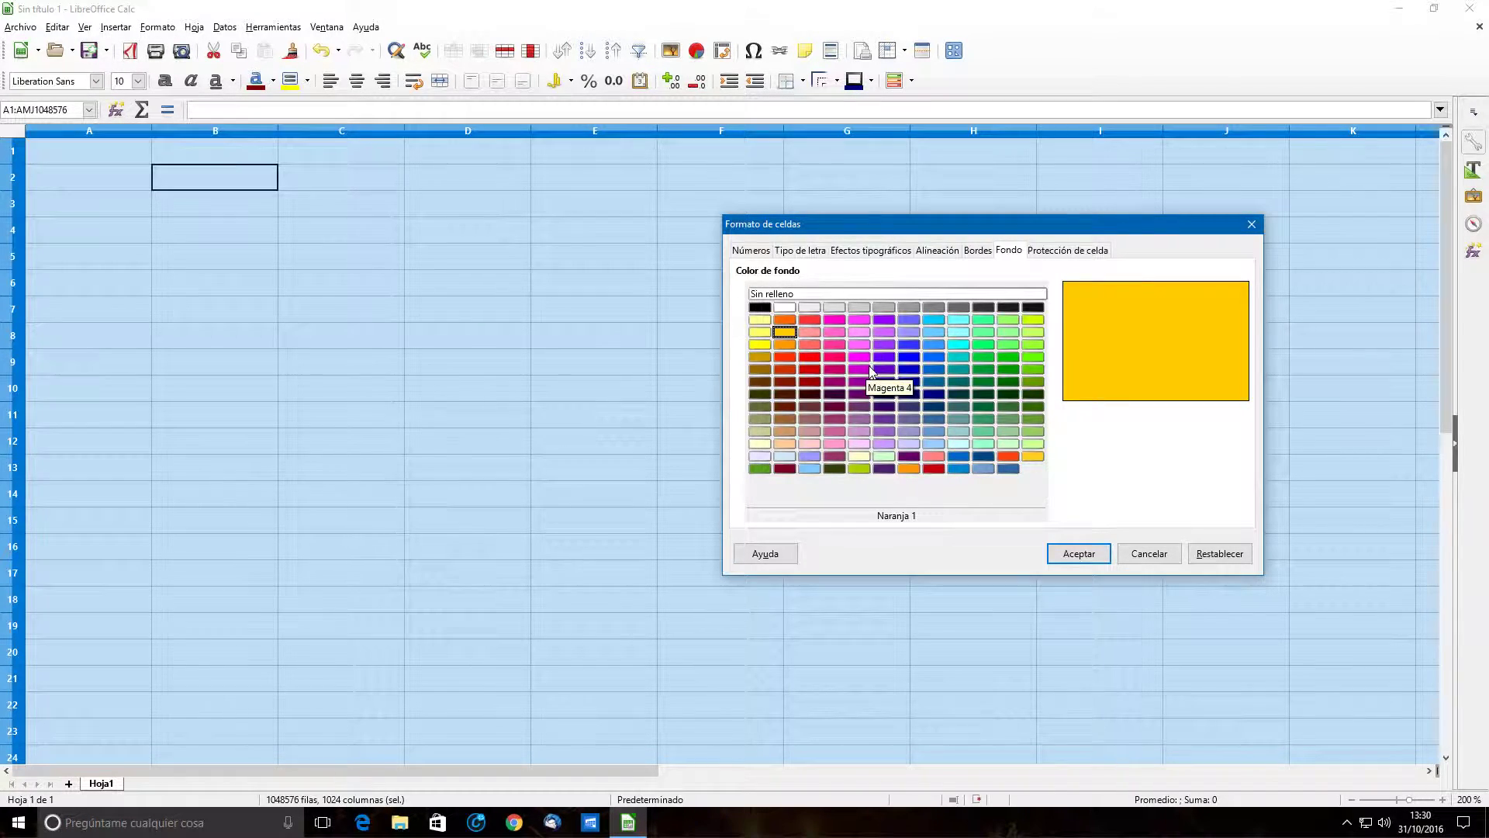
click(933, 357)
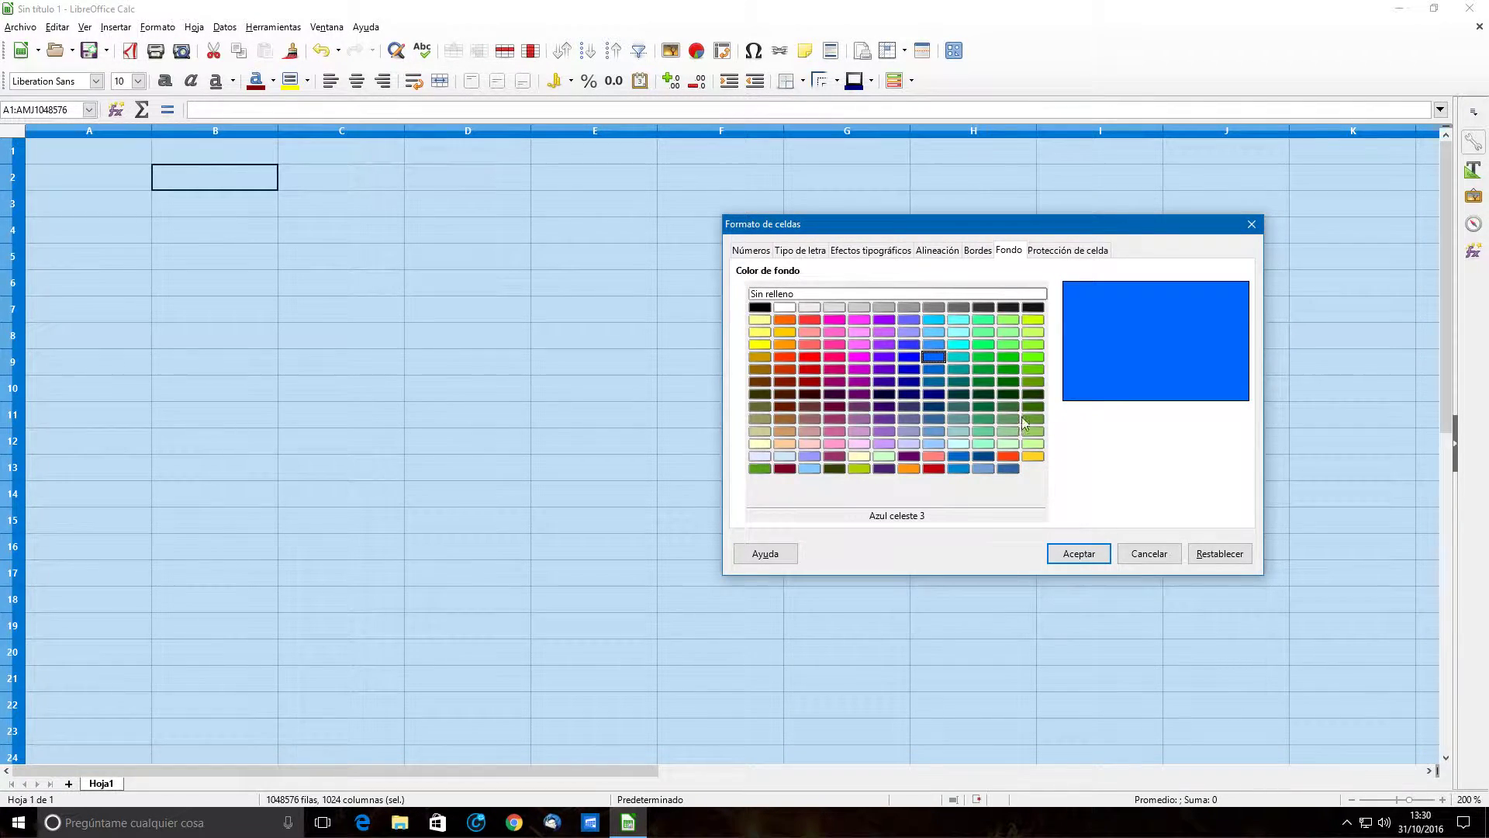
click(937, 446)
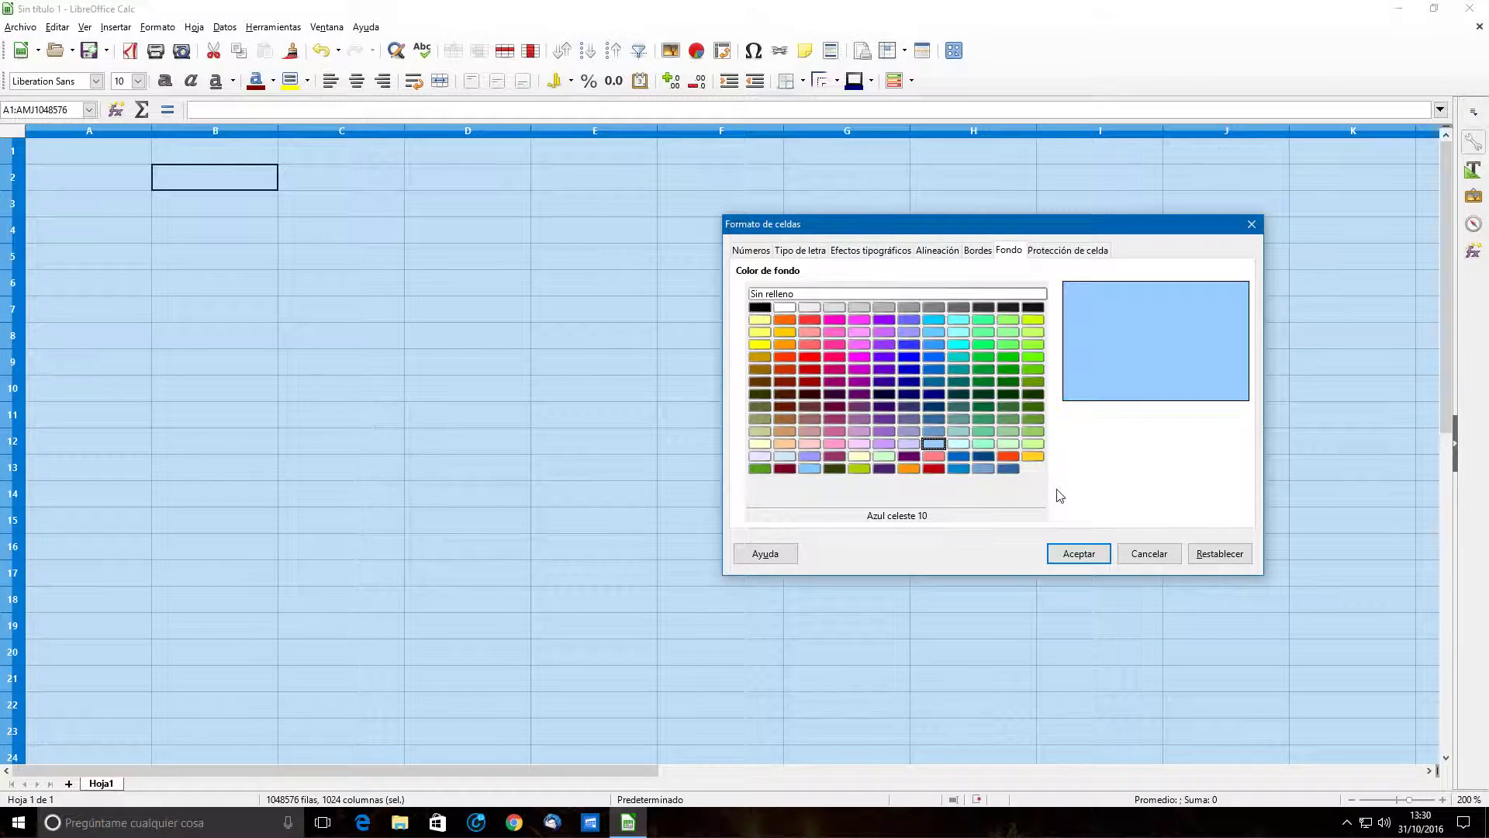
click(1078, 553)
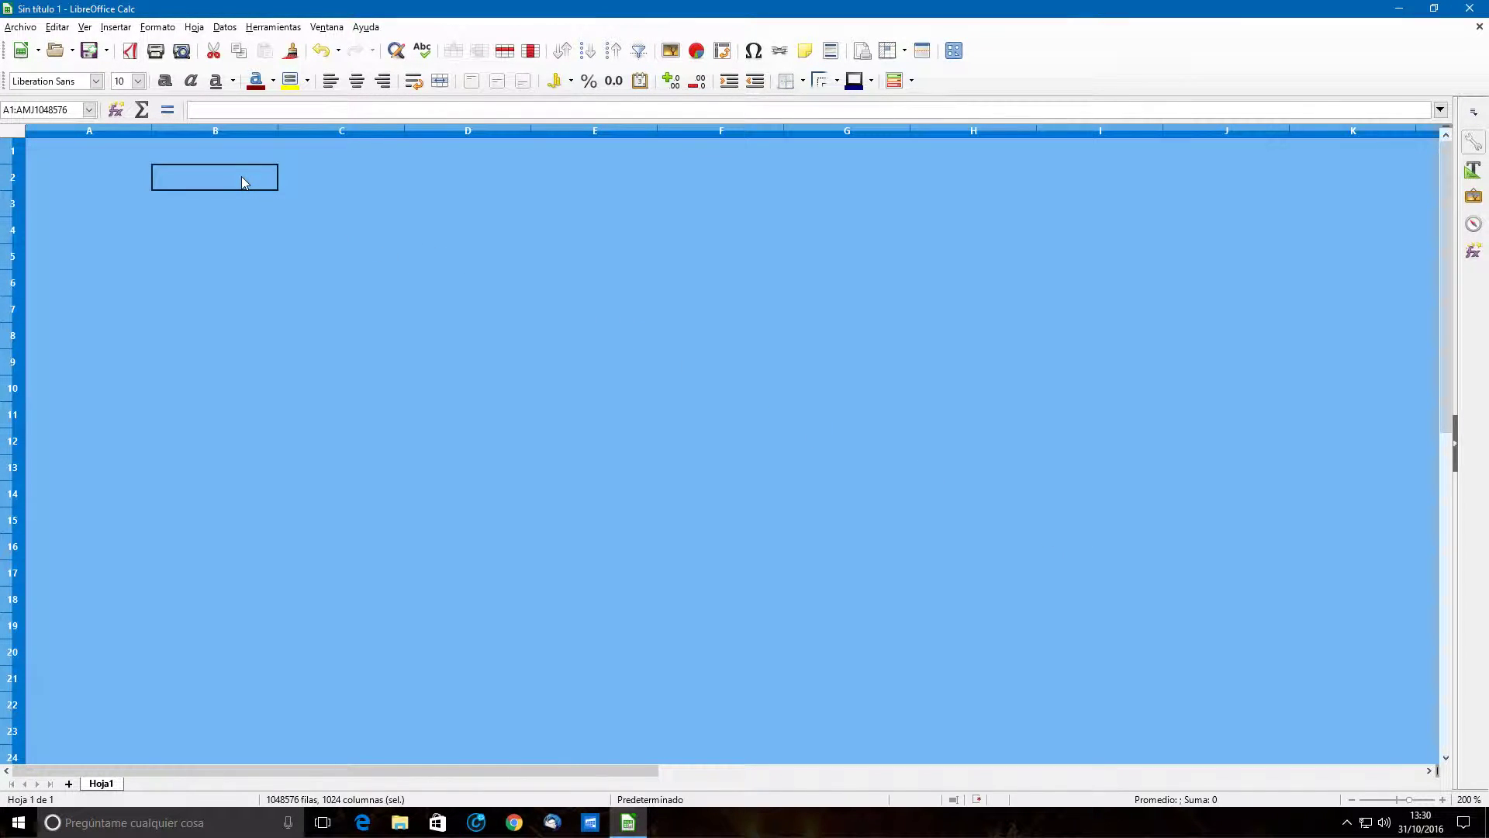
drag(241, 175, 279, 189)
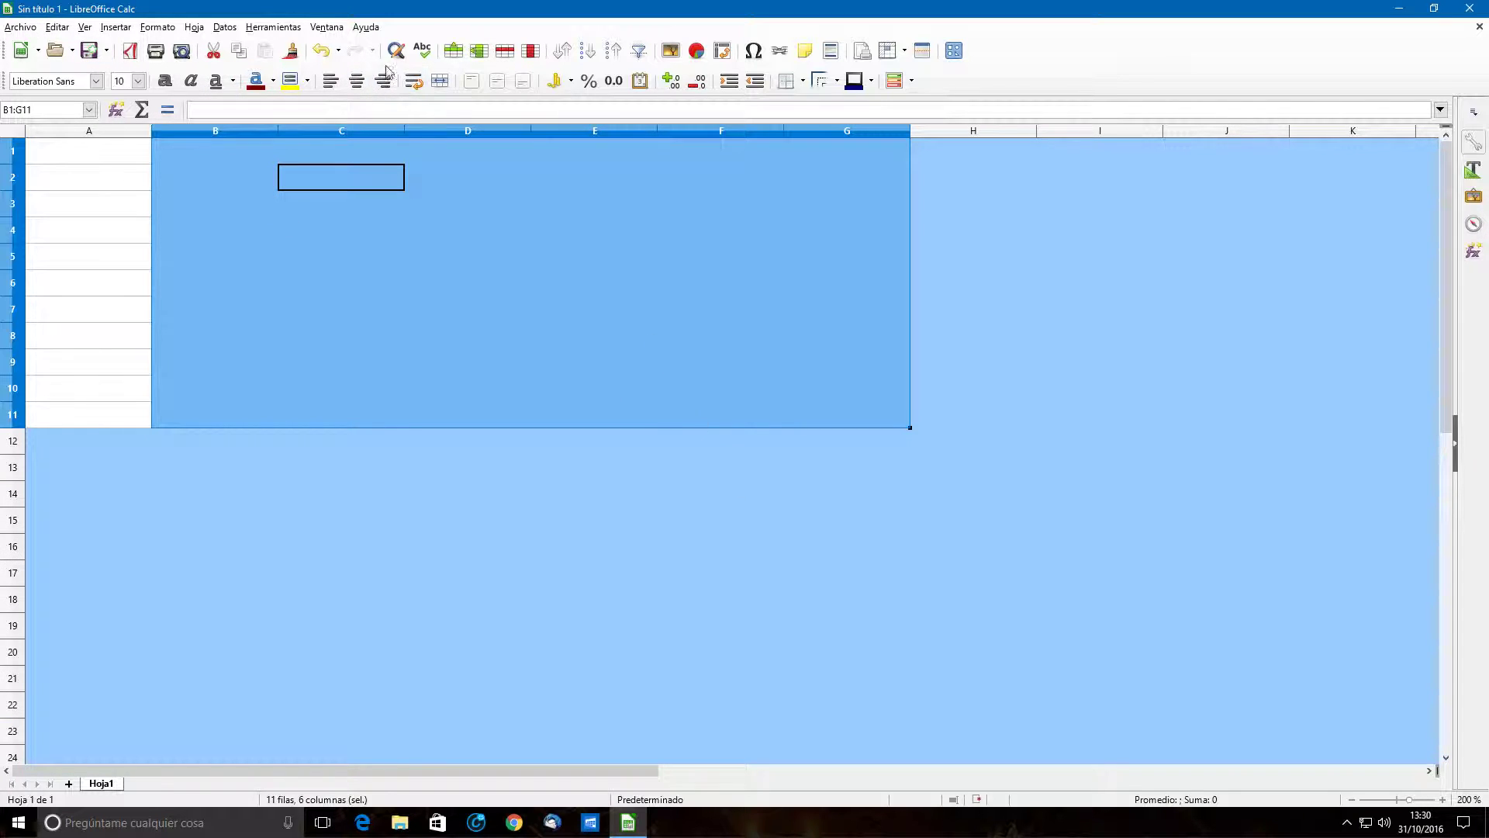
click(321, 50)
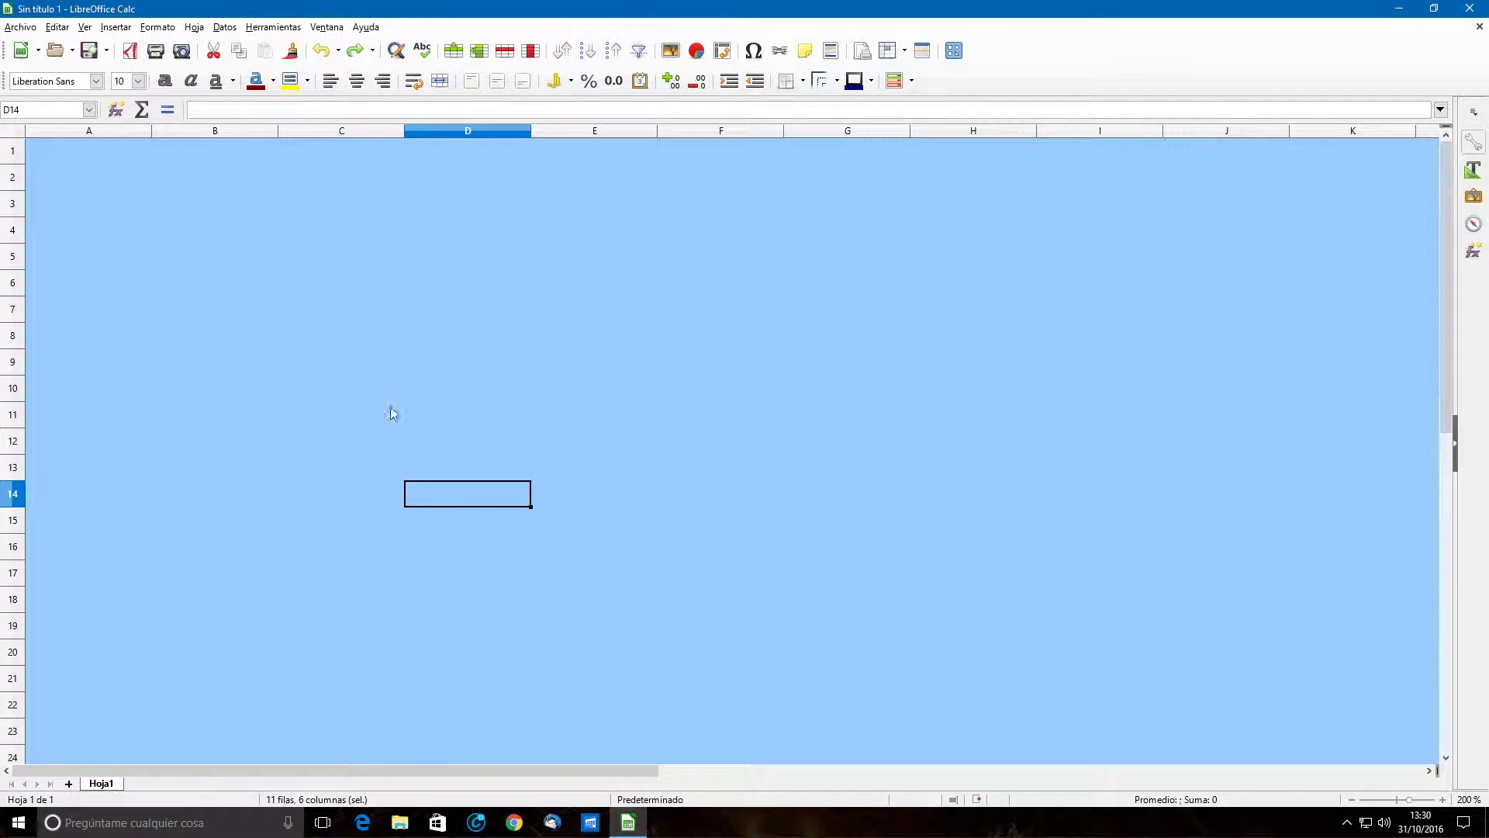
- Enter the column headings Cliente, Antiguedad, Titulo, Precio, Iva and Total in cells B2 to G2
click(245, 181)
mouse_move(250, 181)
mouse_down()
mouse_move(731, 223)
mouse_move(258, 196)
mouse_up()
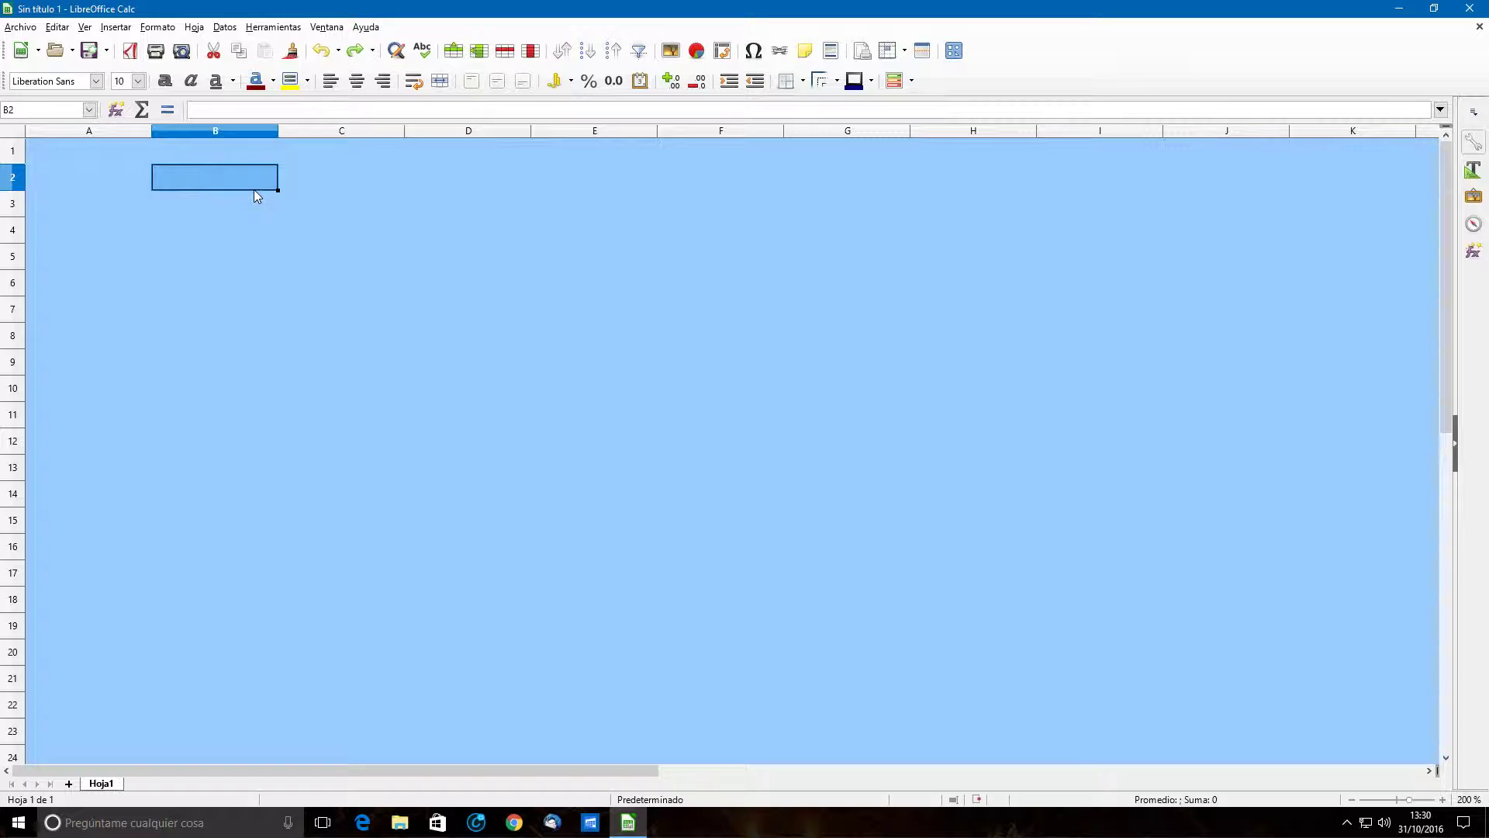
text(Cliente)
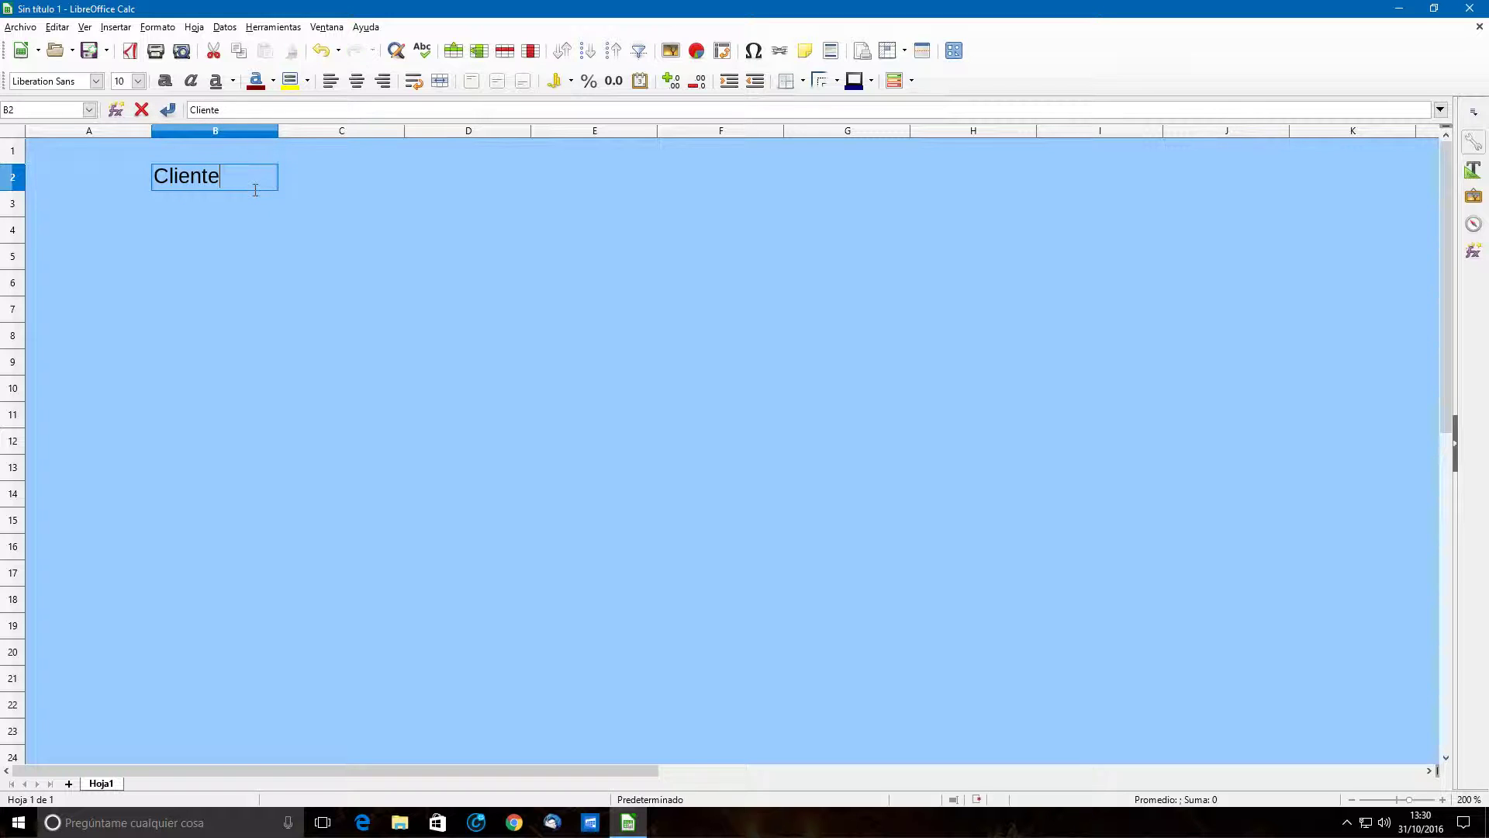
key(Tab)
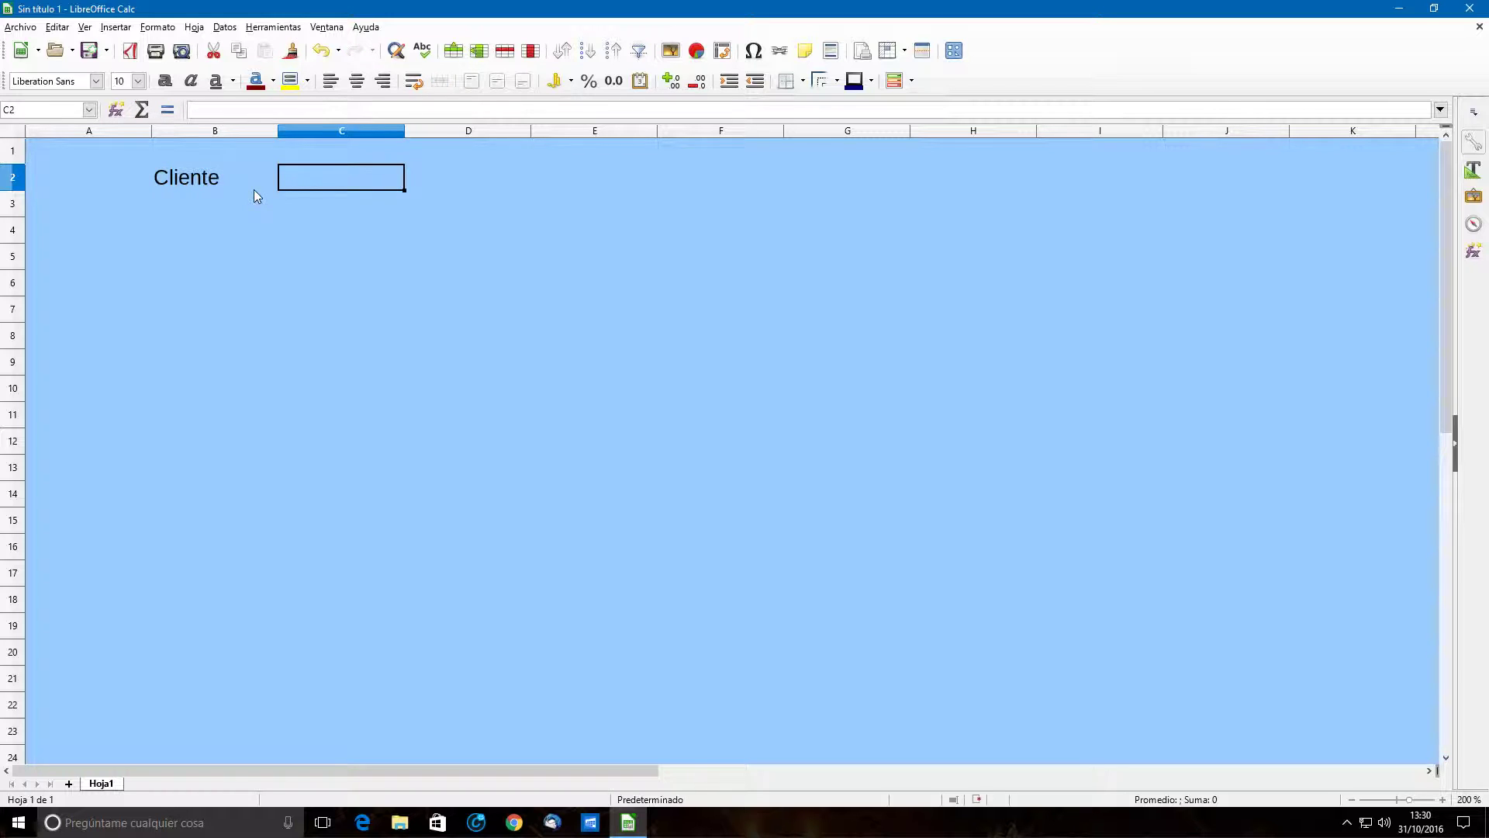
text(Antiguedad)
key(Tab)
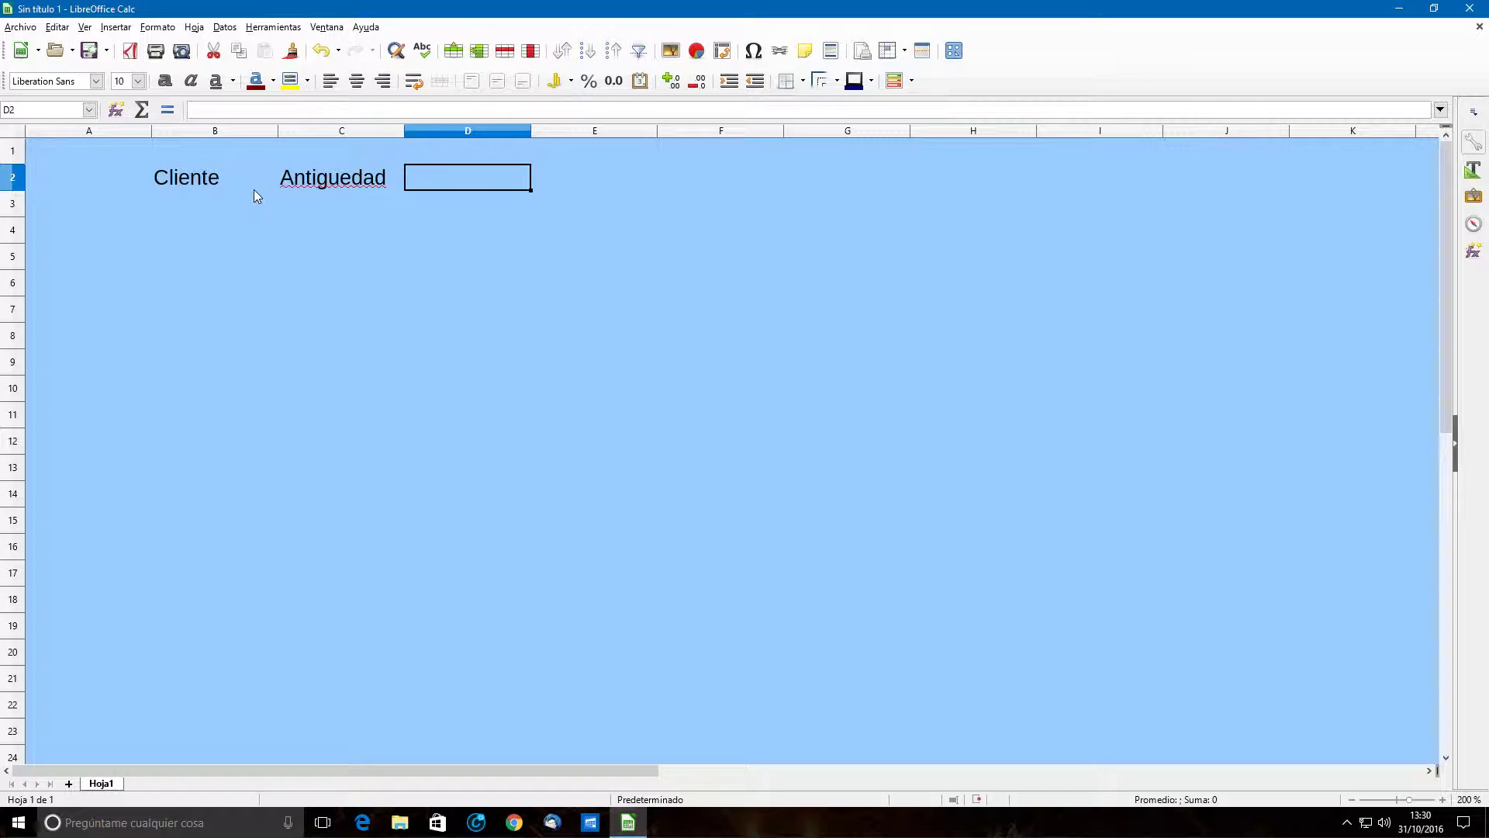
text(Titulo)
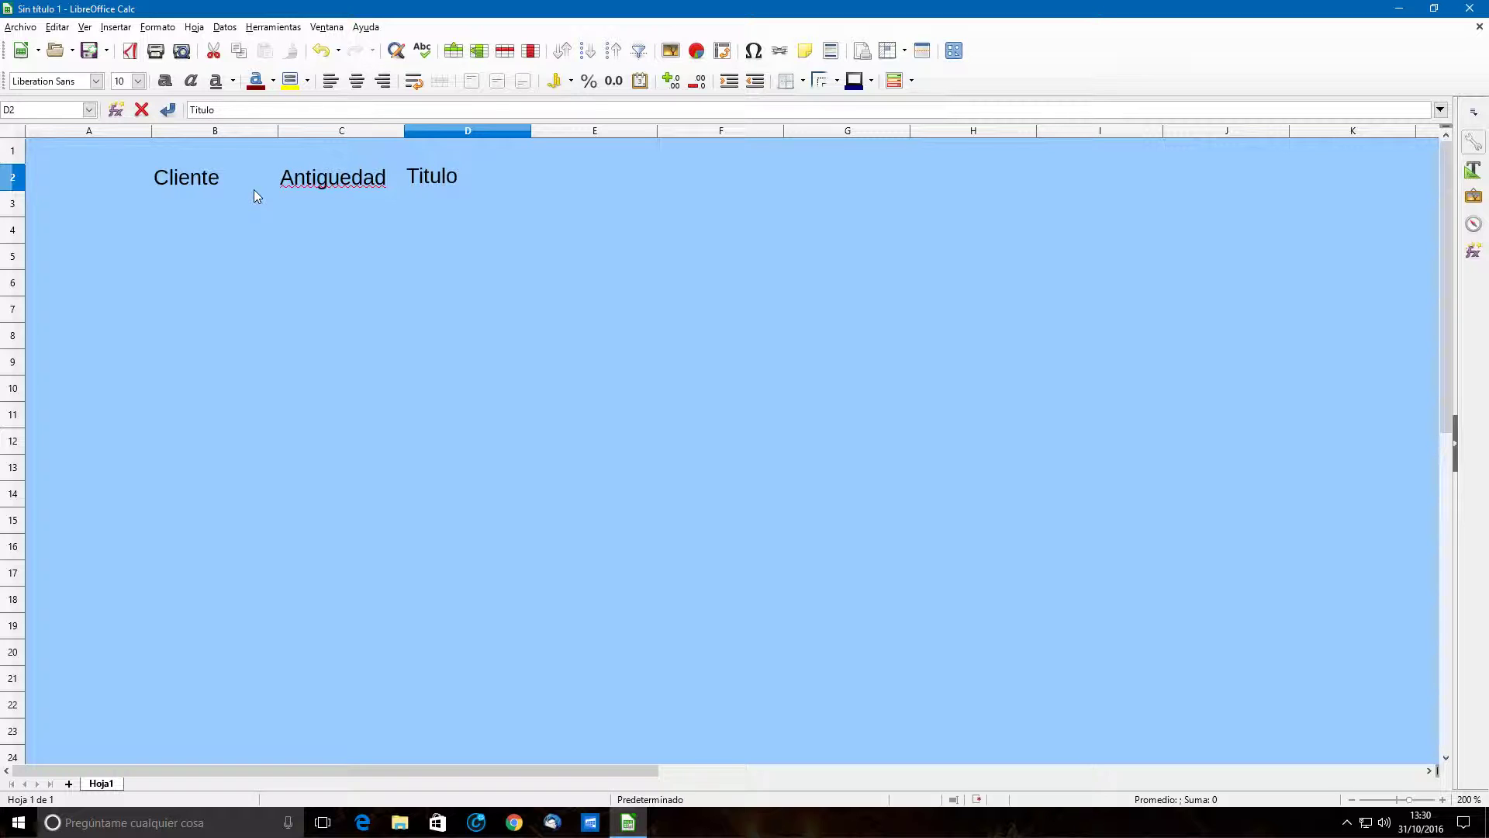
key(Tab)
text(Pre cio)
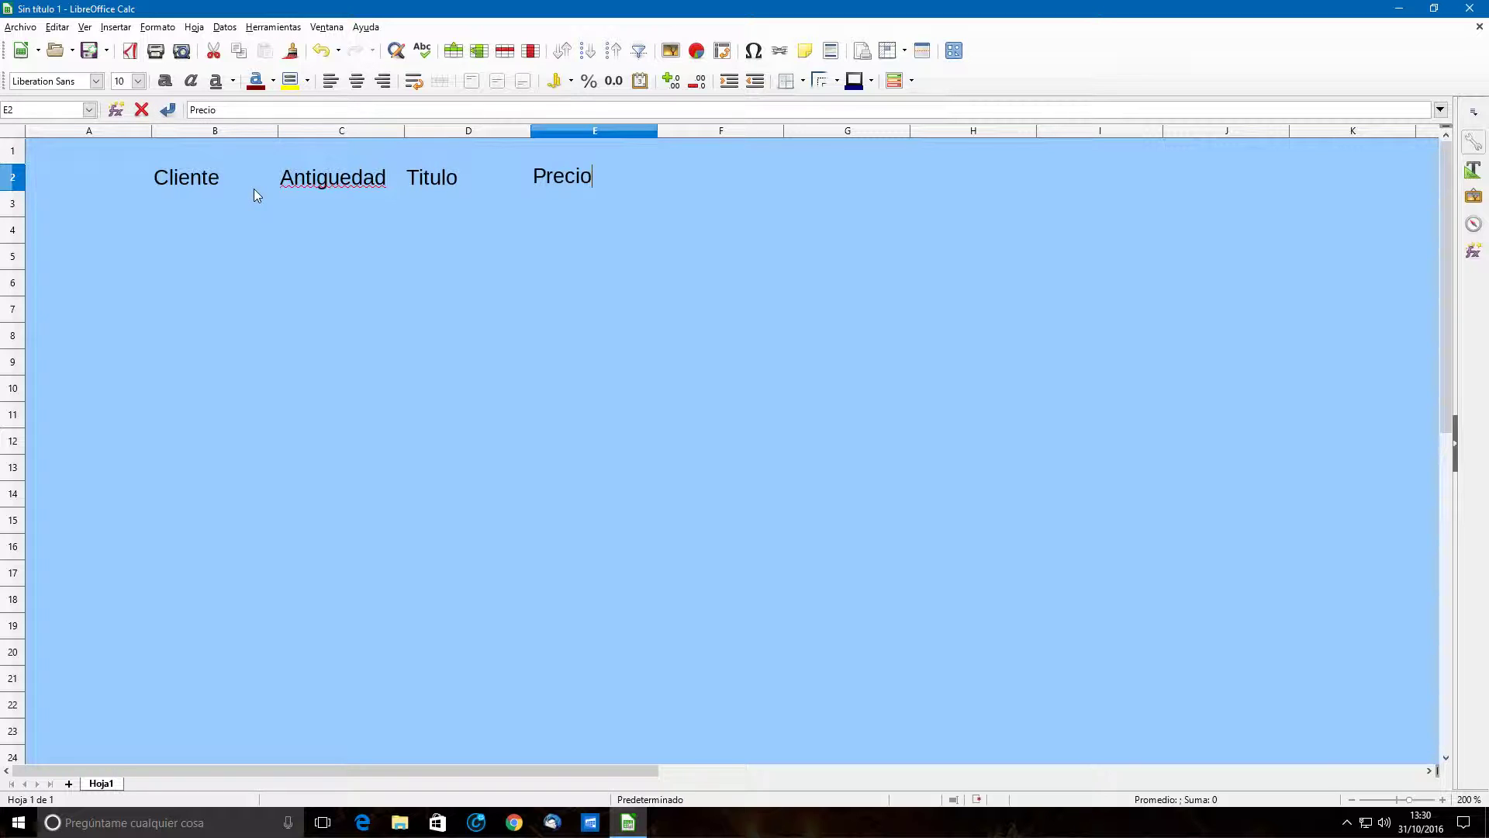
key(Tab)
text(Iva)
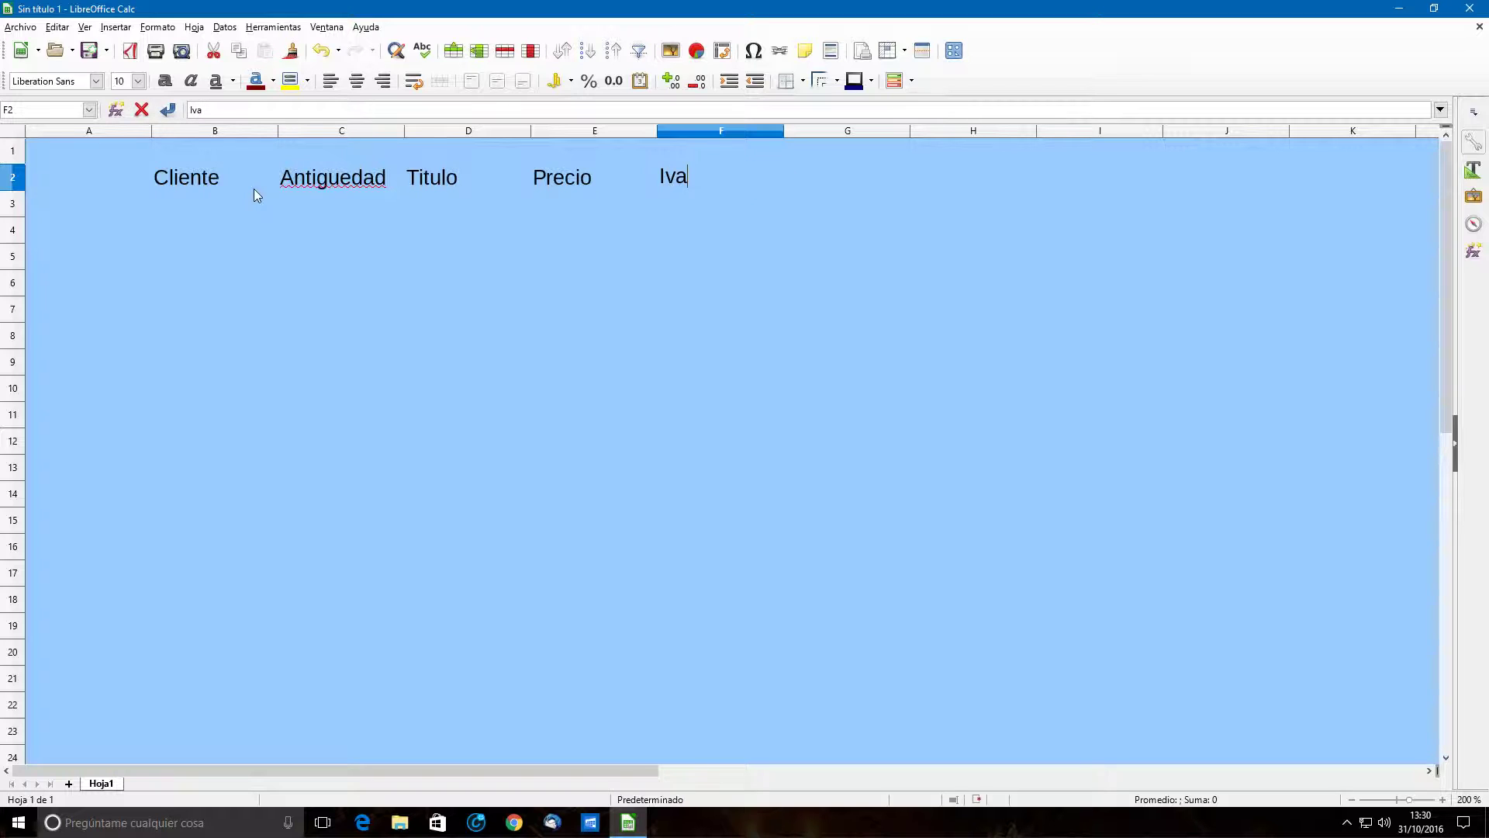
key(Tab)
text(Total)
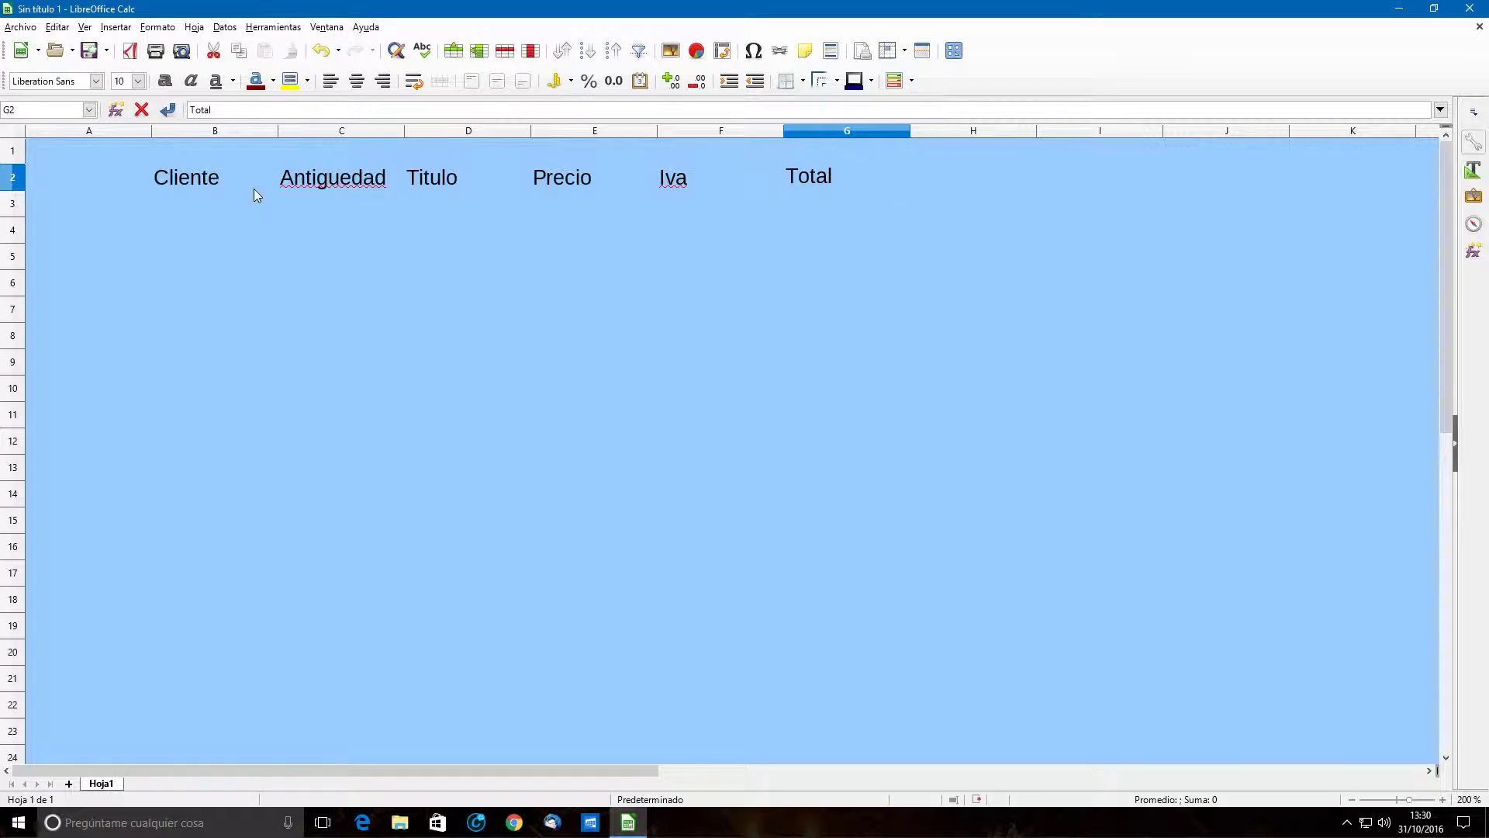
key(Return)
- Correct the spelling of the heading in C2 to the suggested Antigüedad
right_click(336, 174)
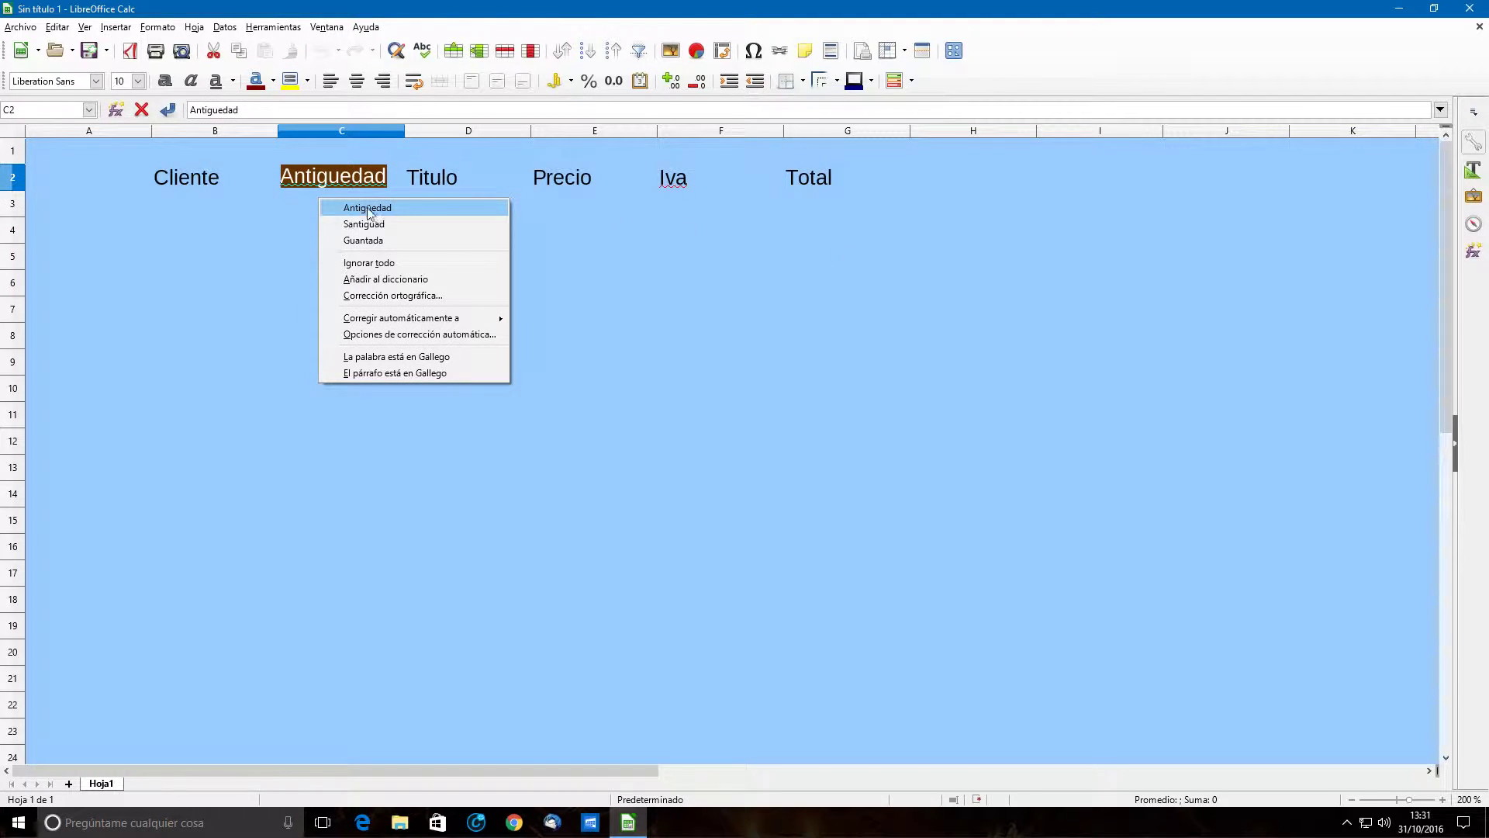
click(367, 208)
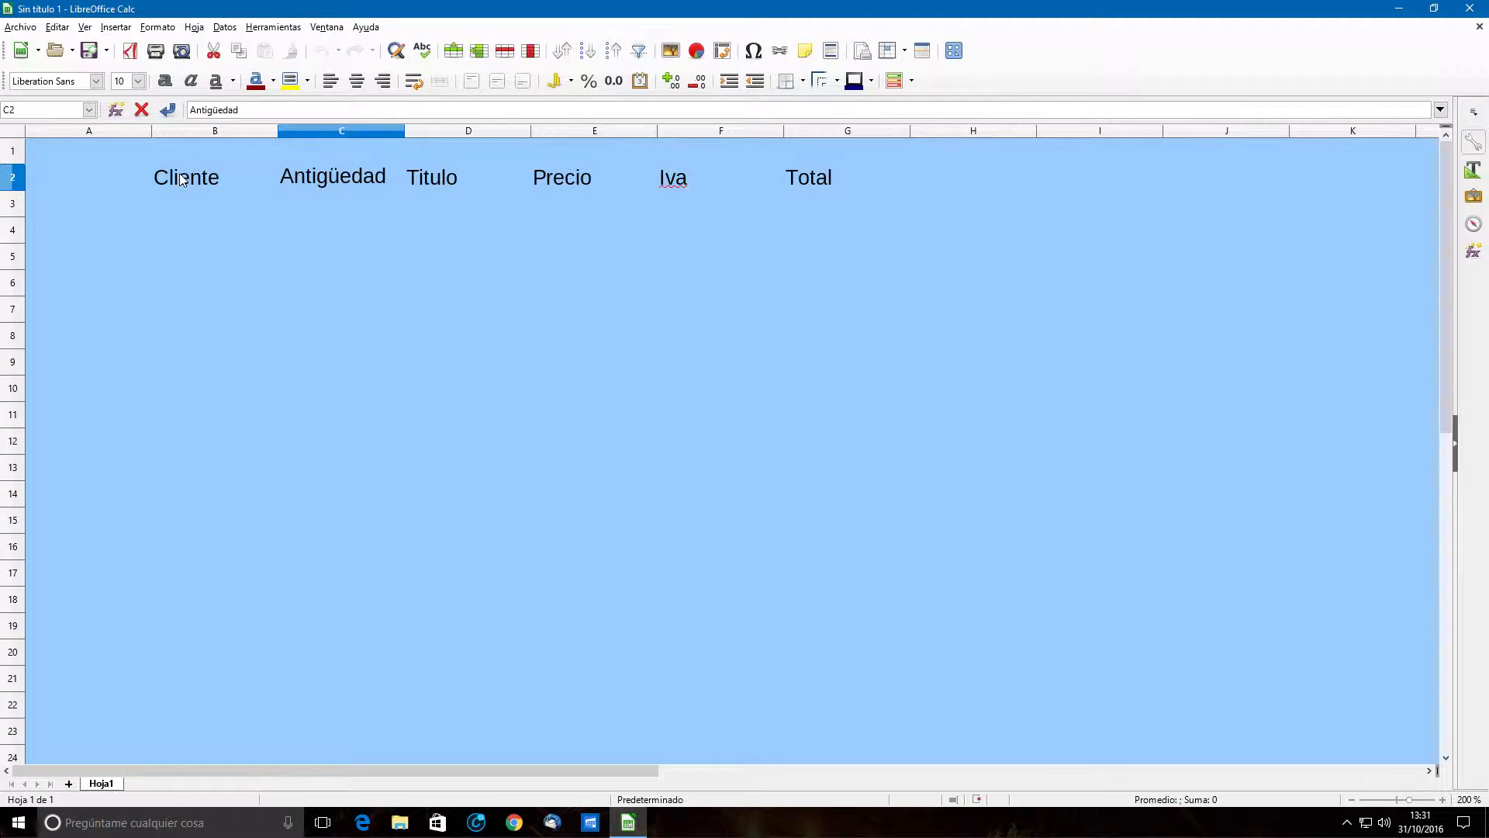
click(143, 289)
- Apply the Moneda 3D automatic format to the range B2:G20 and widen columns C and D slightly
drag(184, 179, 808, 652)
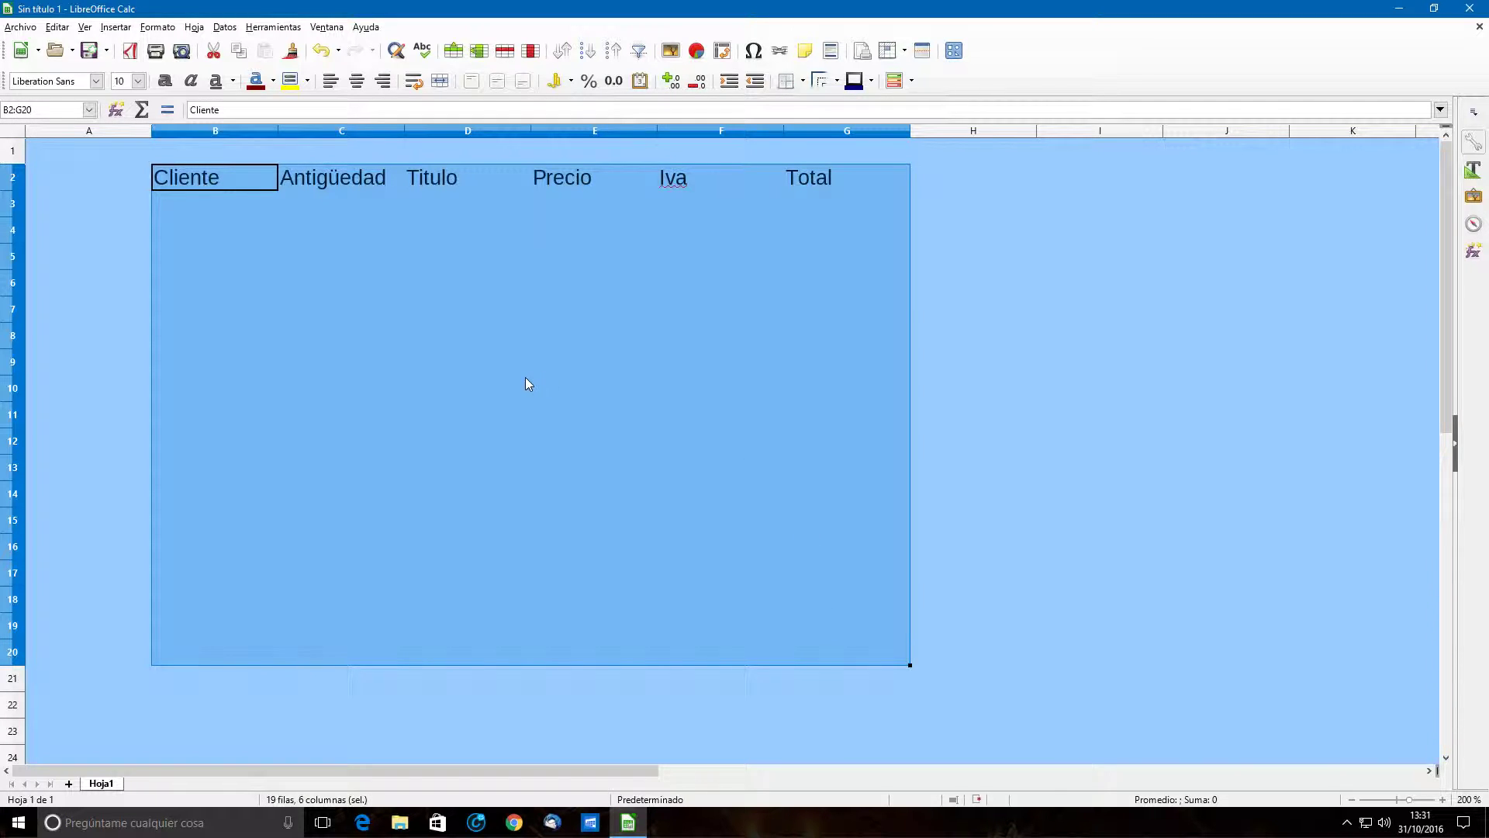
click(158, 27)
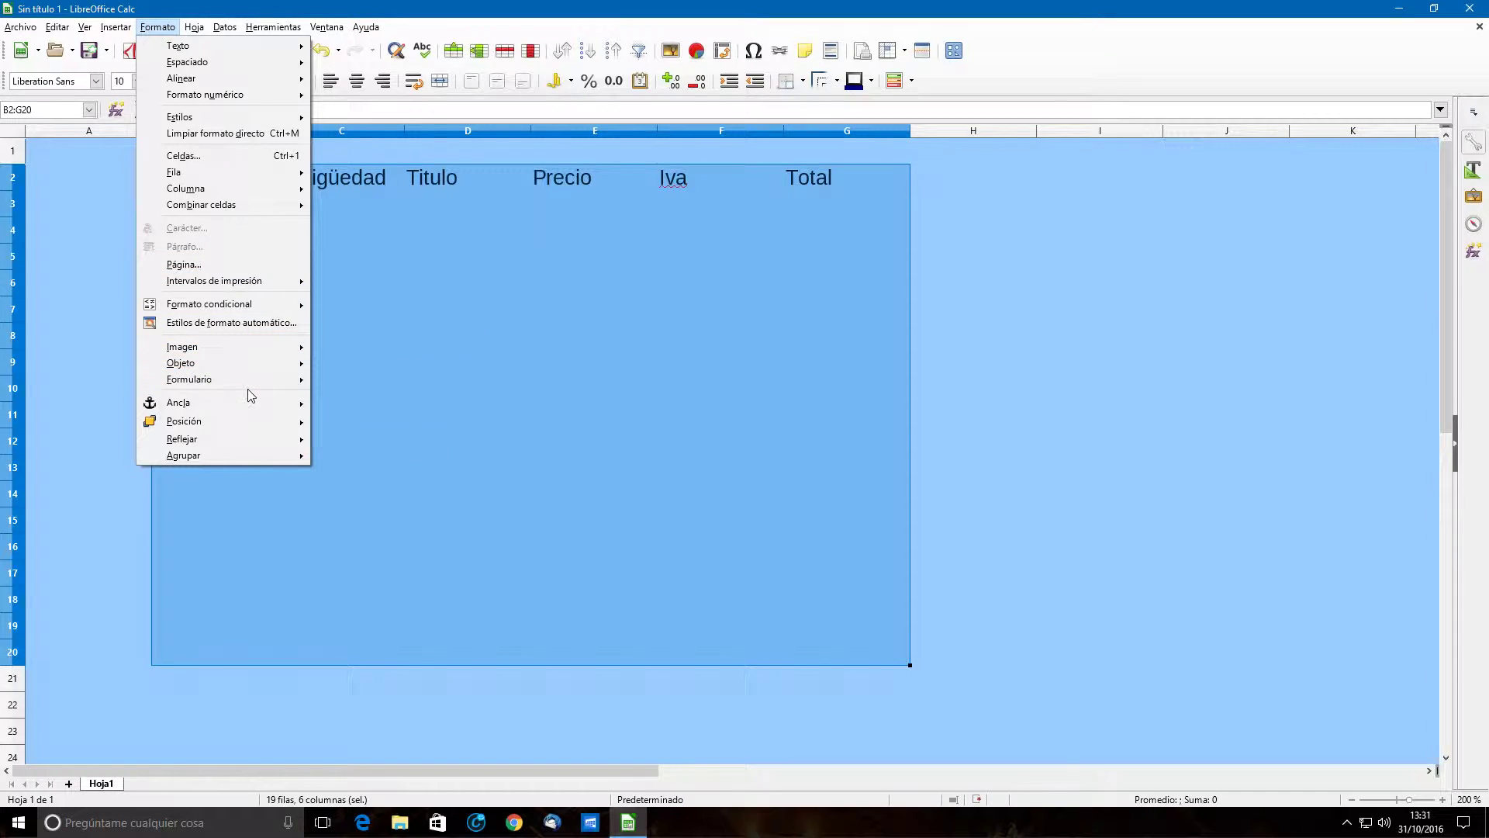
mouse_move(256, 195)
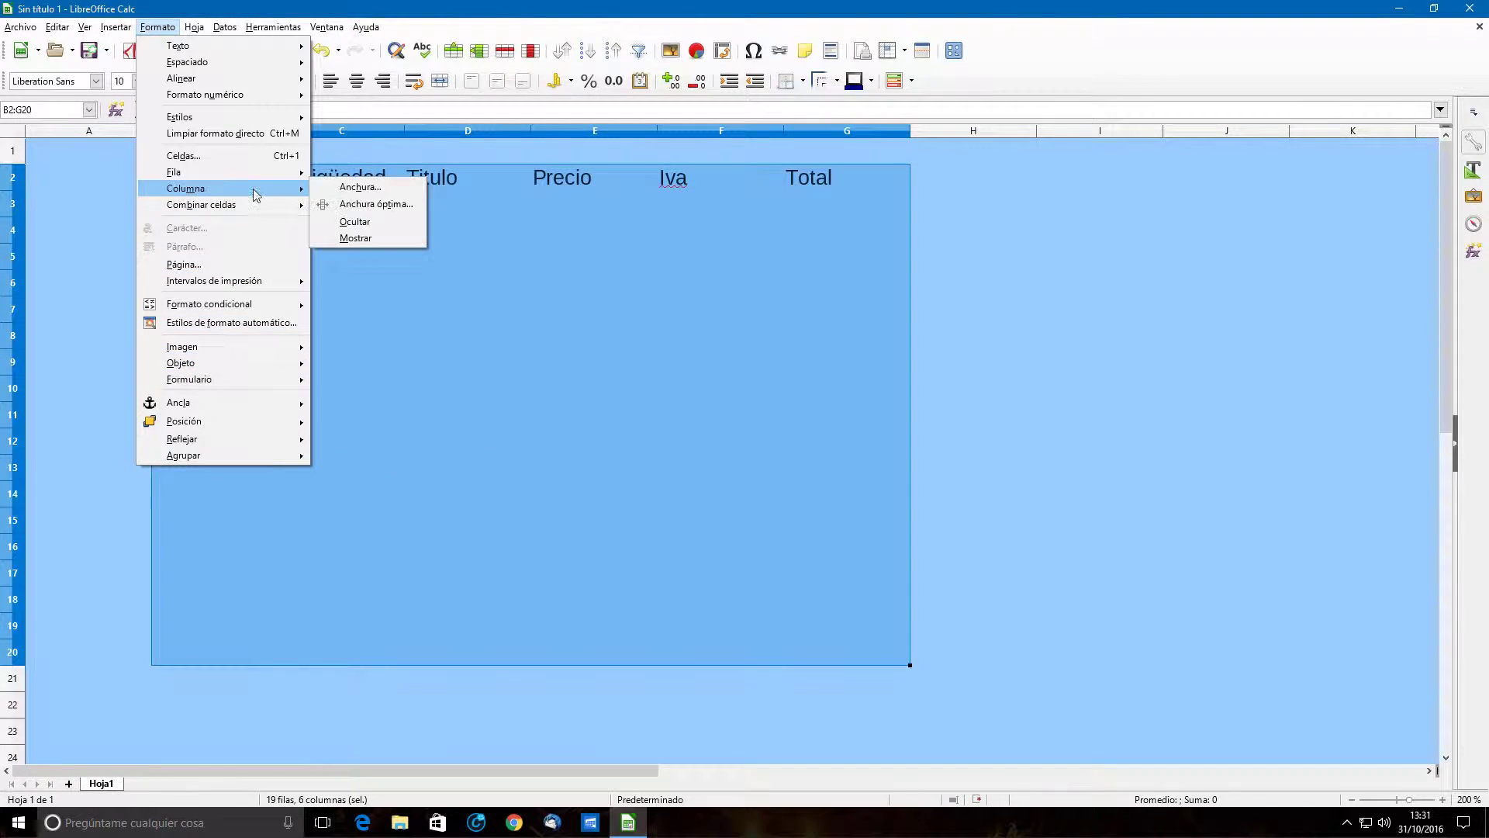
click(268, 324)
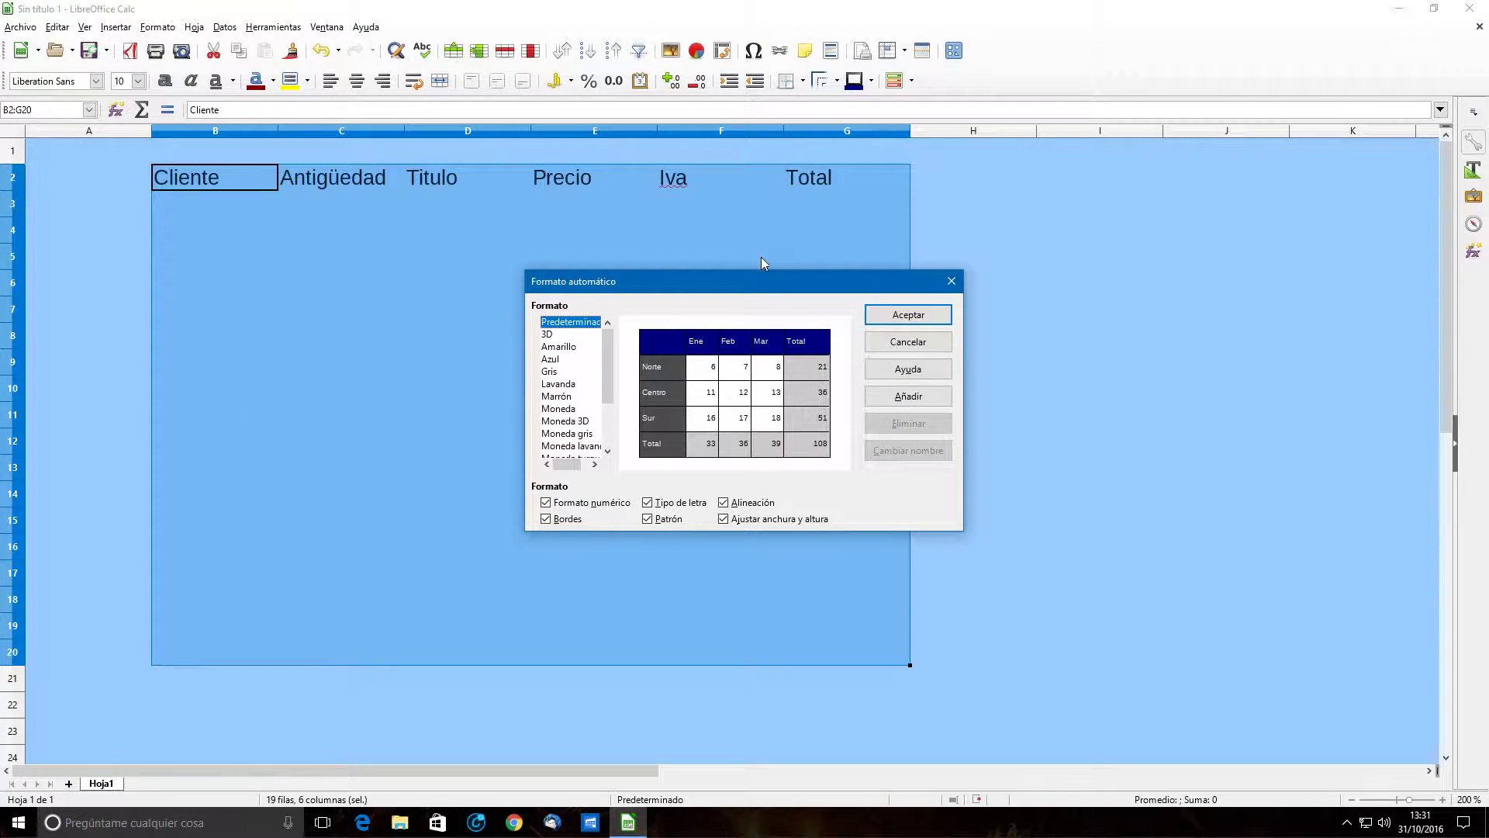
click(579, 423)
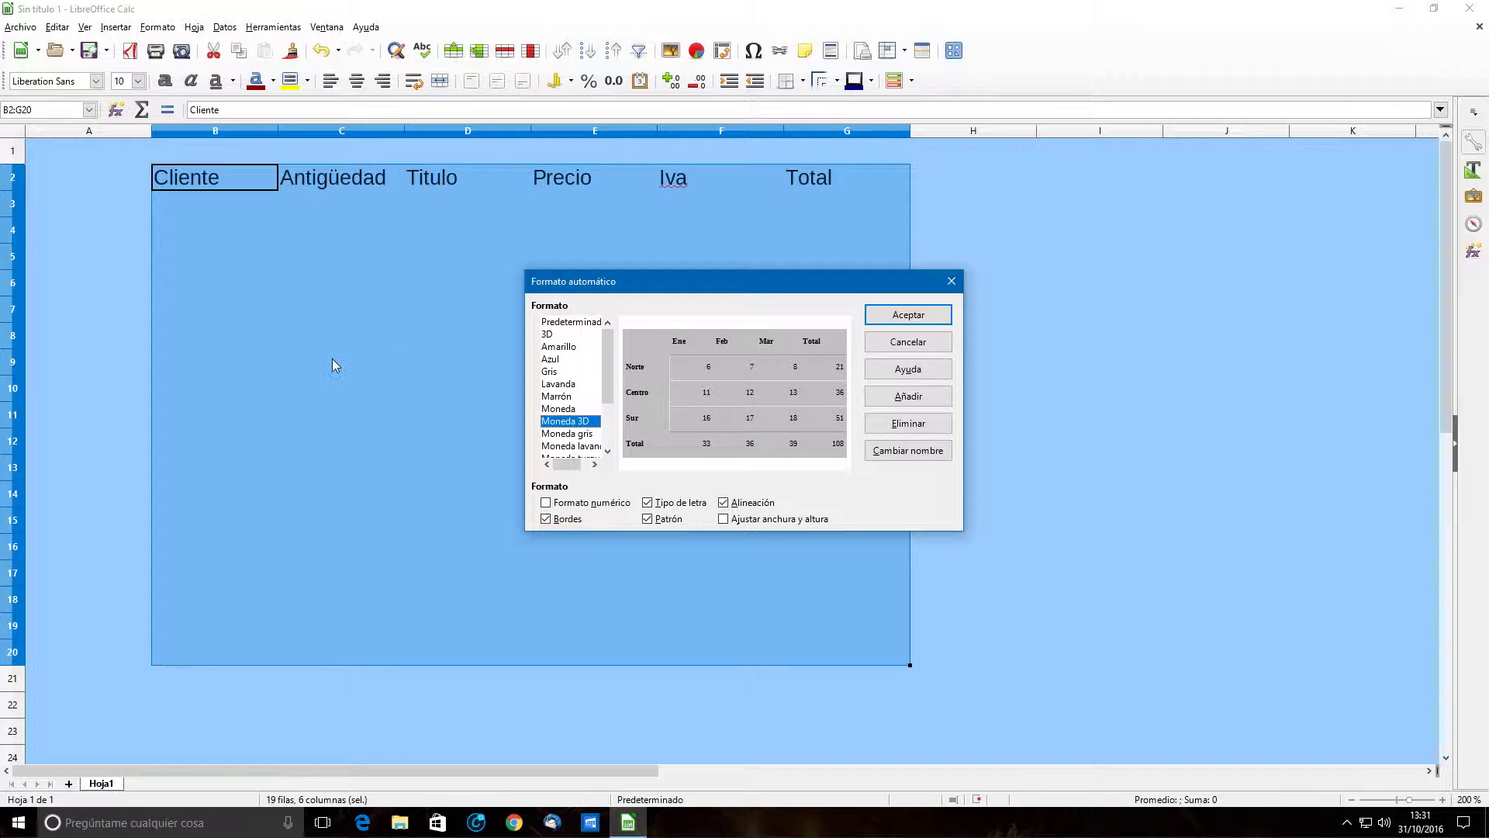
click(918, 314)
click(1042, 314)
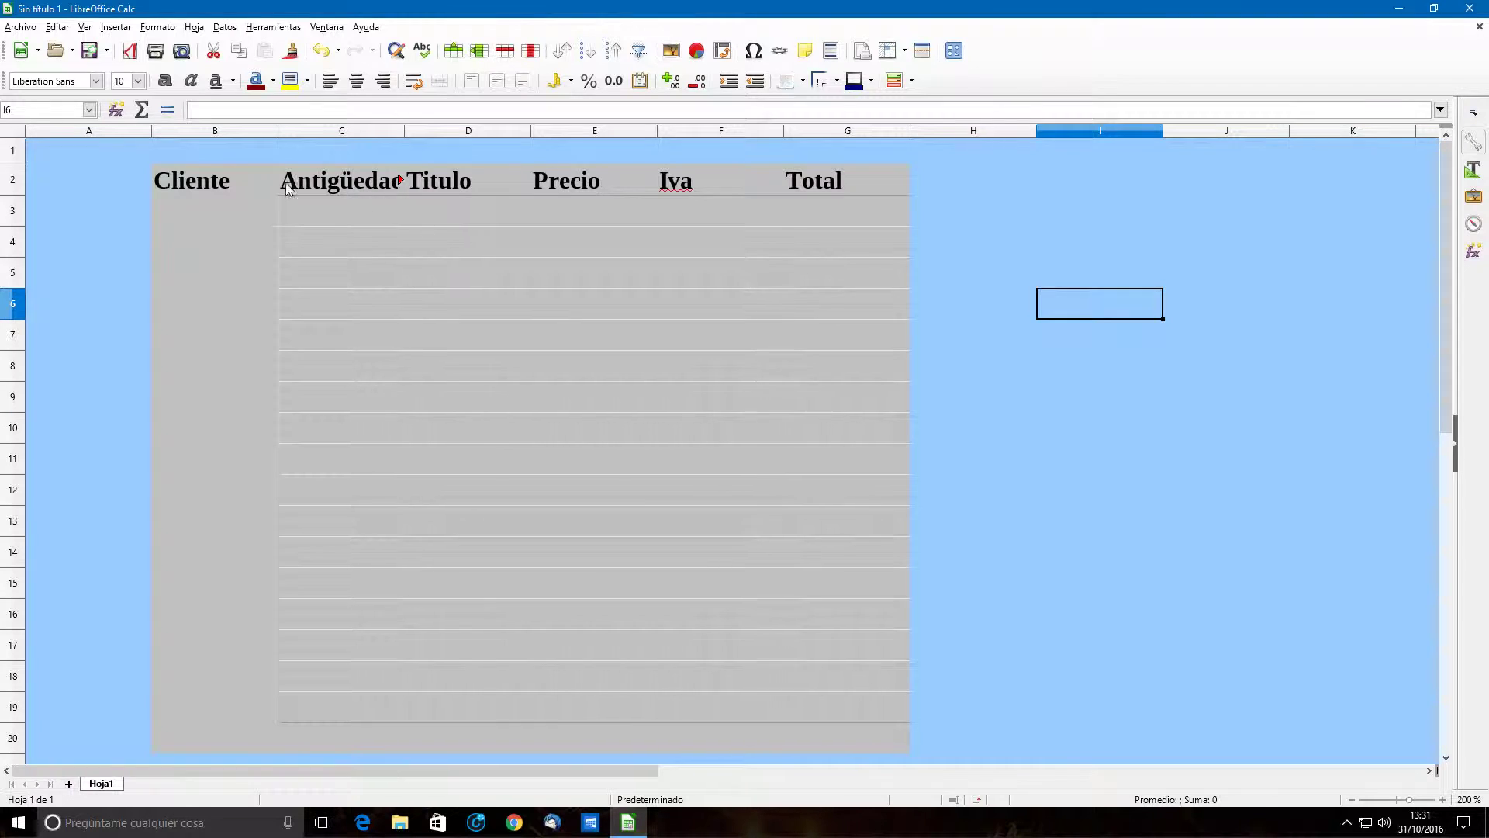
mouse_move(404, 131)
mouse_down()
mouse_move(456, 136)
mouse_move(355, 137)
mouse_move(426, 136)
mouse_up()
drag(553, 131, 573, 131)
- Format the Precio, Iva and Total cells E3:G20 as Moneda in euros with two decimals
drag(637, 207, 867, 733)
right_click(836, 403)
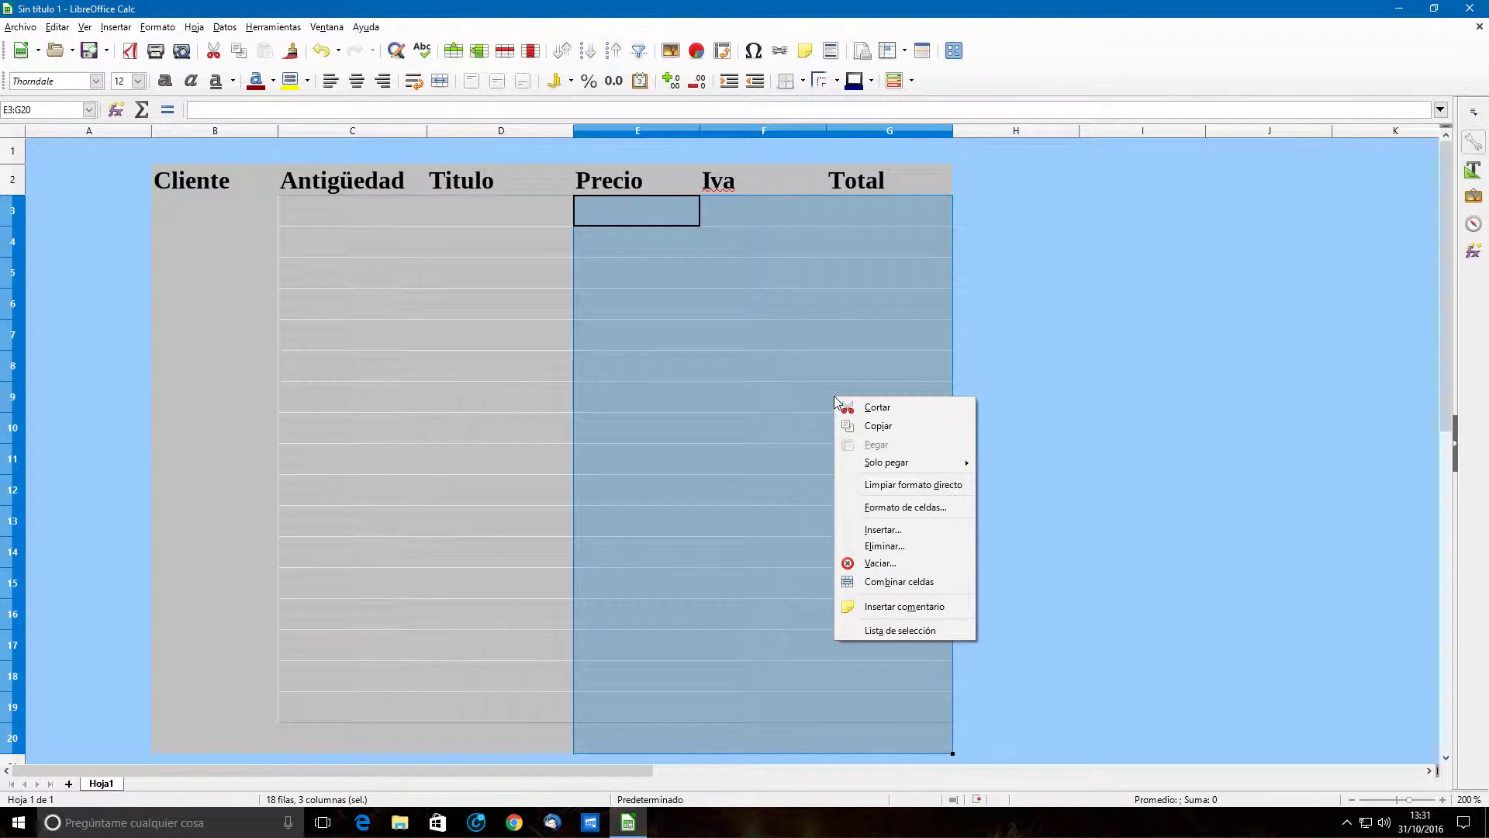
click(941, 508)
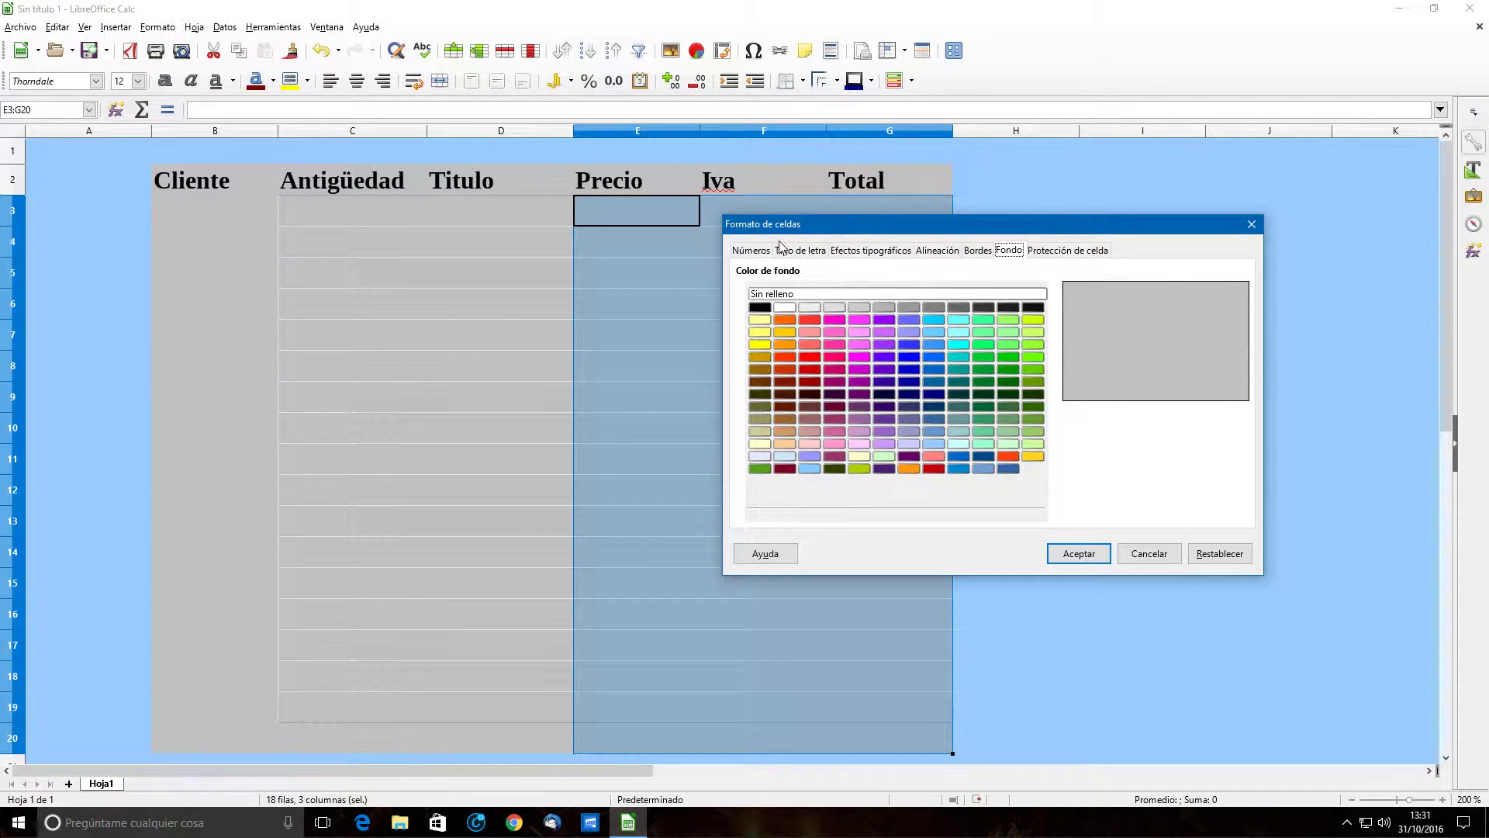
click(750, 249)
click(771, 313)
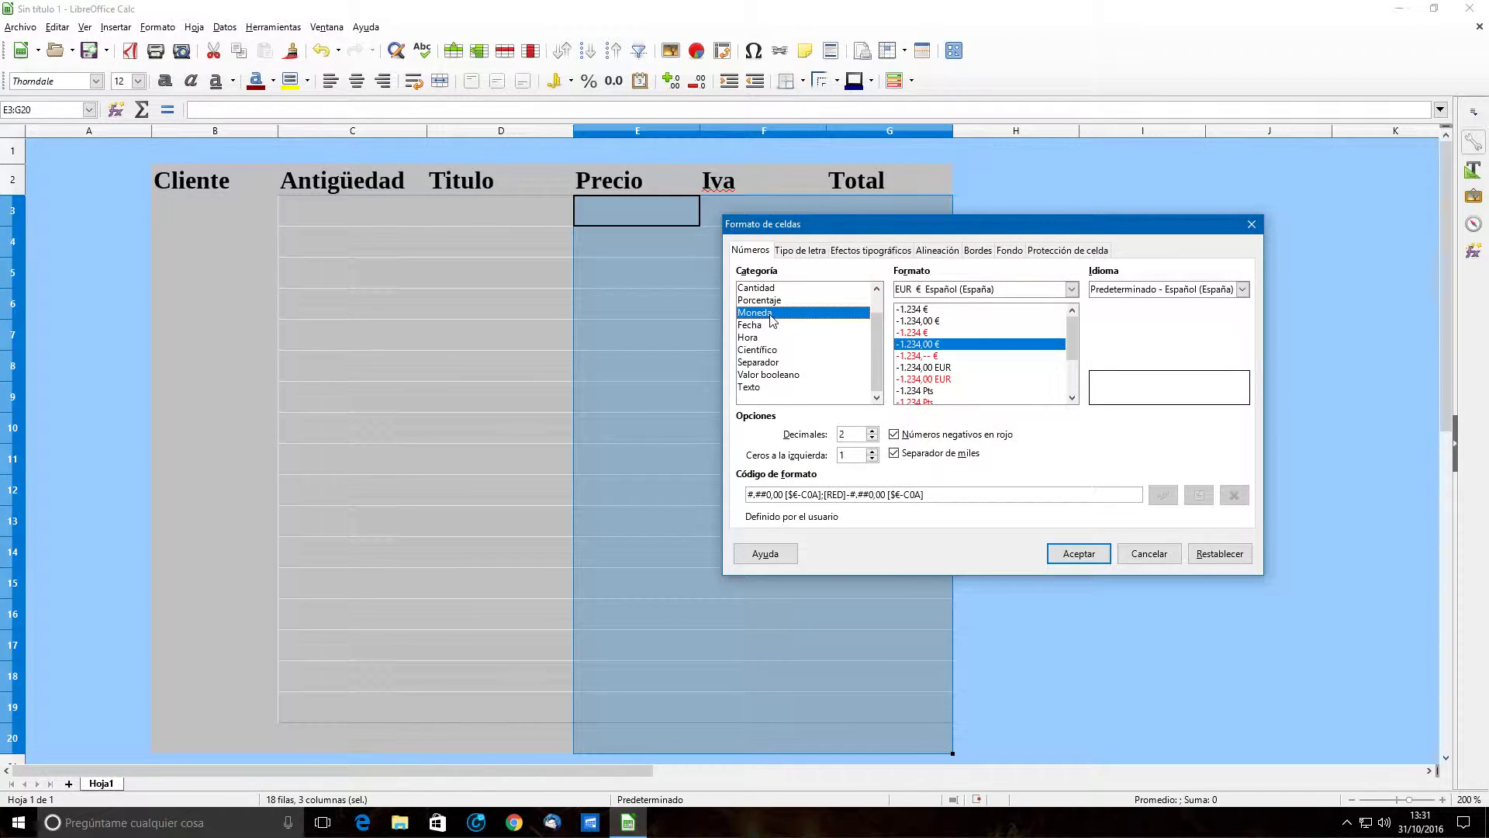
click(1089, 553)
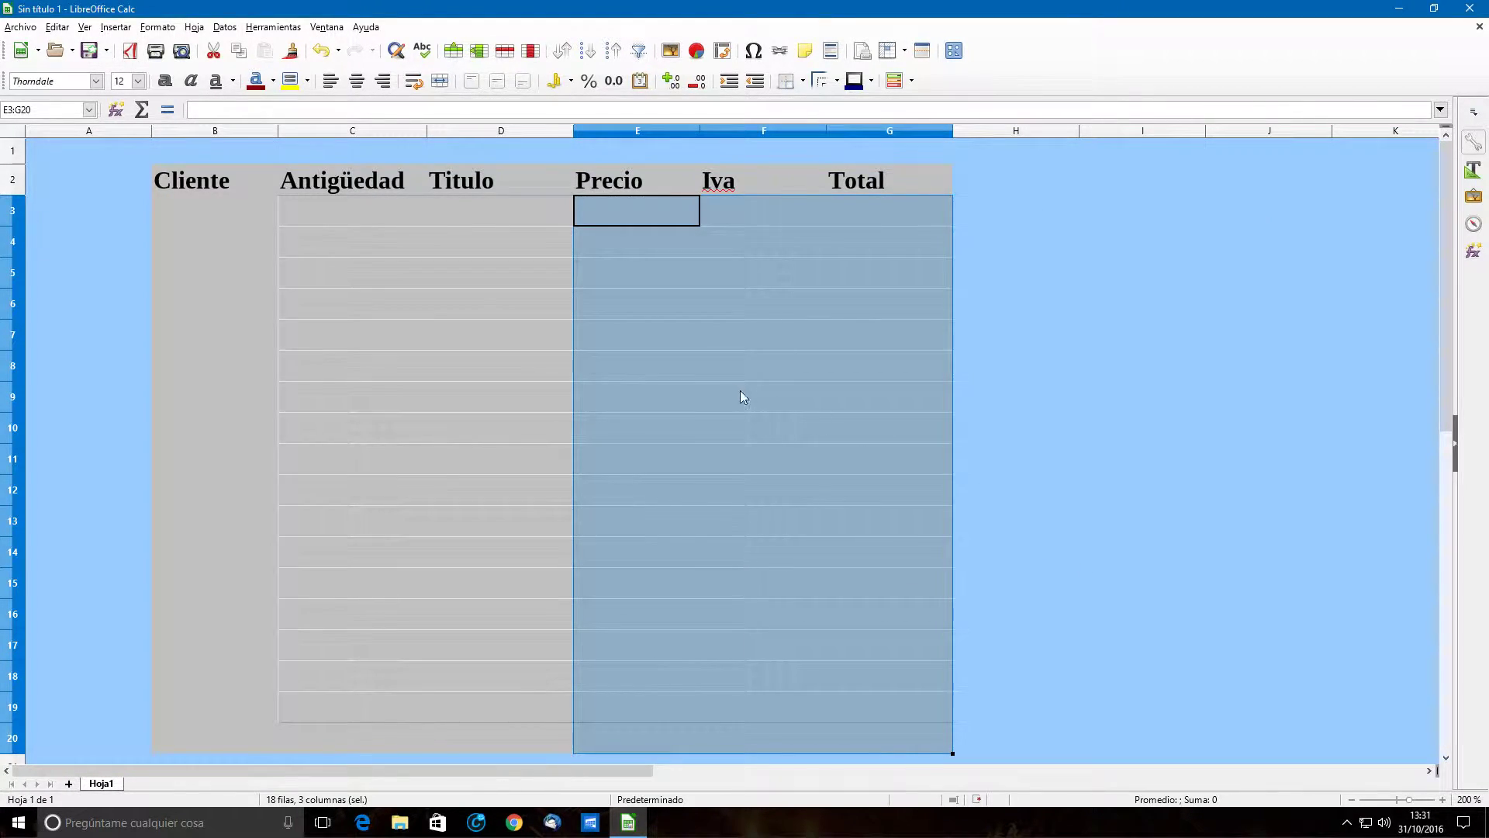
- Widen the Cliente column B to about twice its width
drag(278, 132, 419, 133)
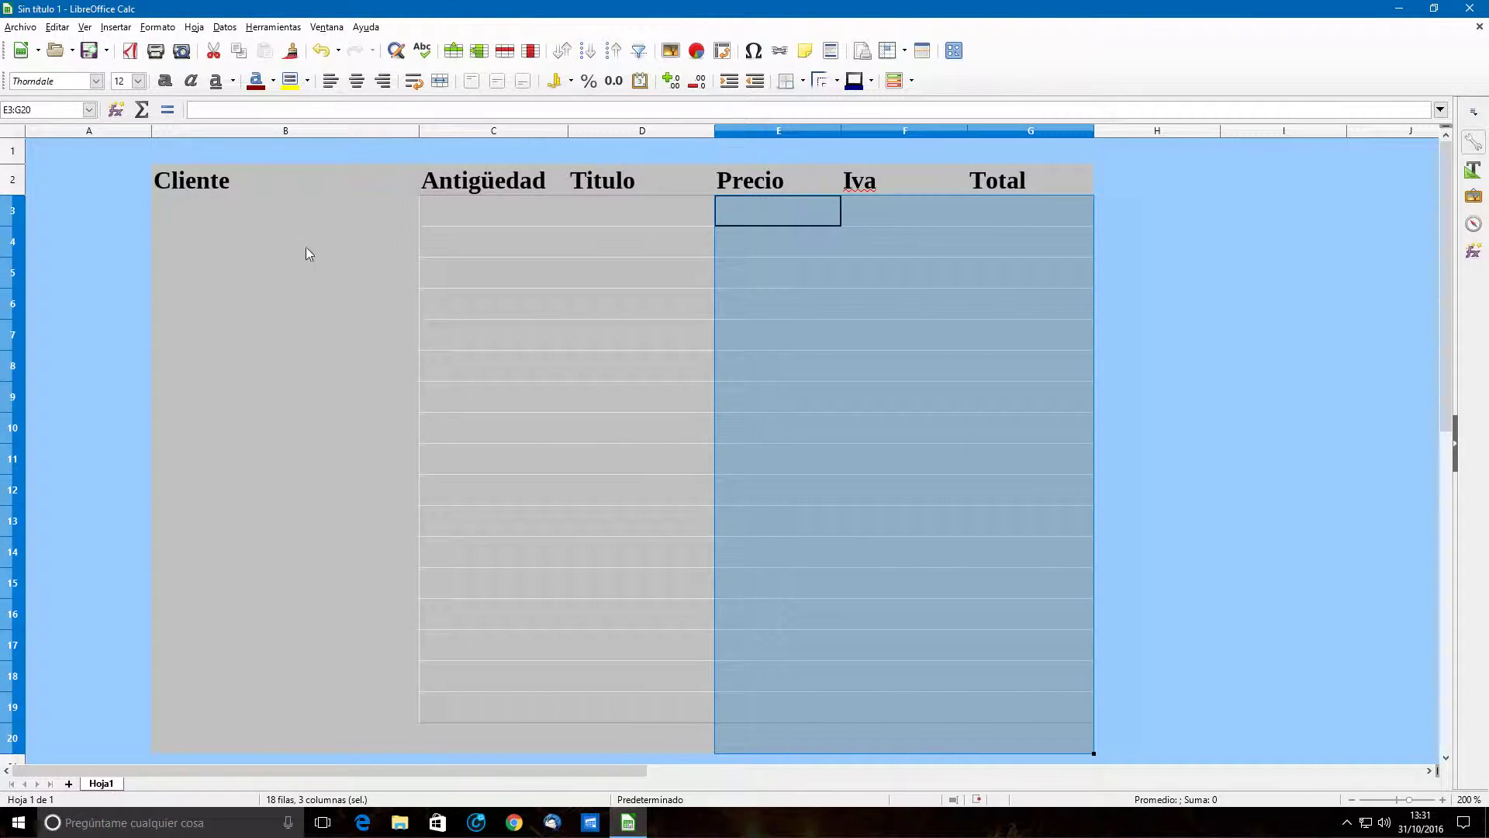
click(1284, 303)
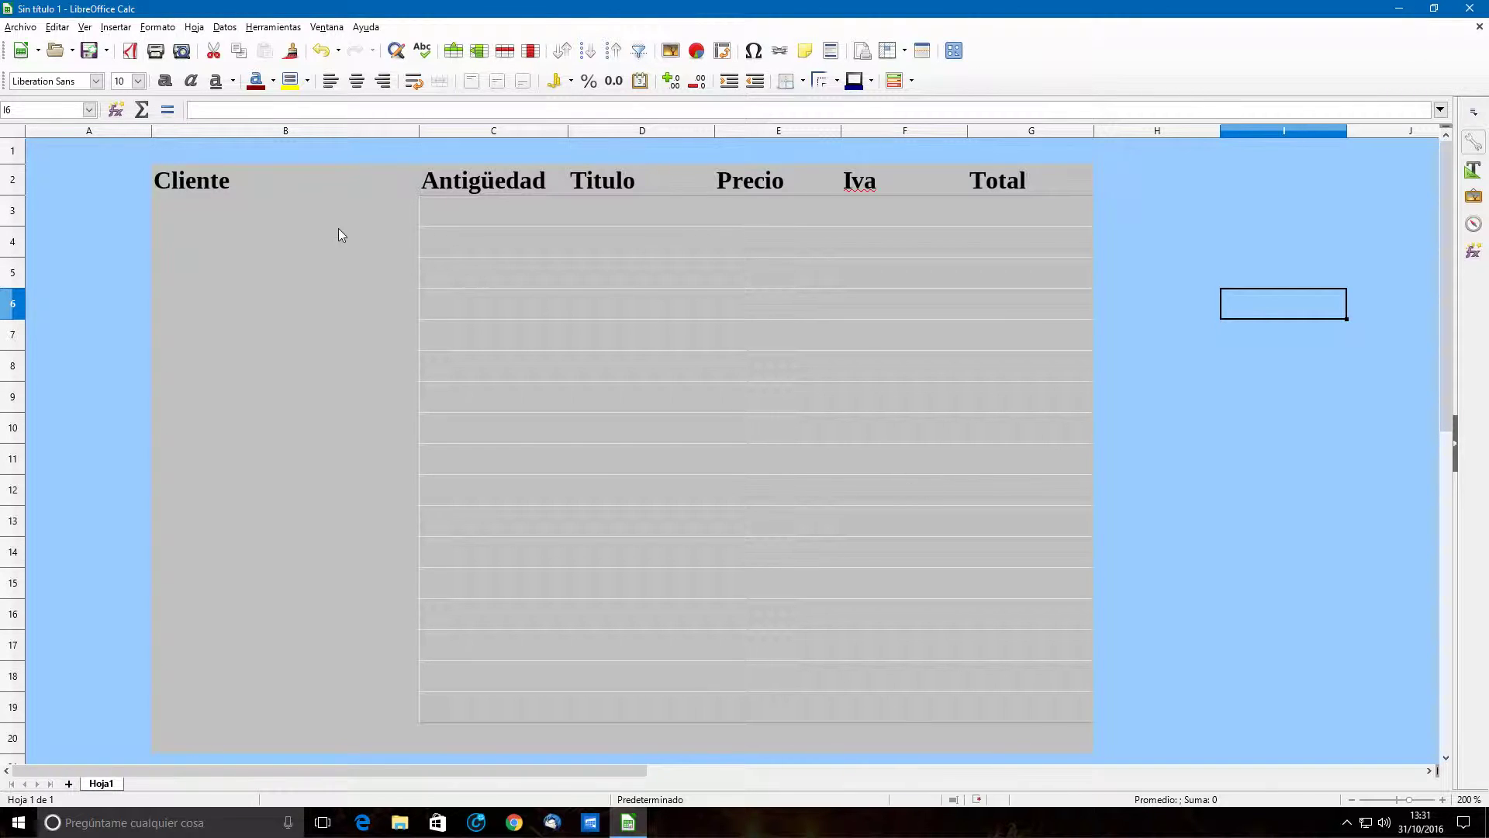
- Fill row 3 with the client's full name, Antigüedad 7, Titulo It and Precio 30
click(226, 212)
text(Vidal Román)
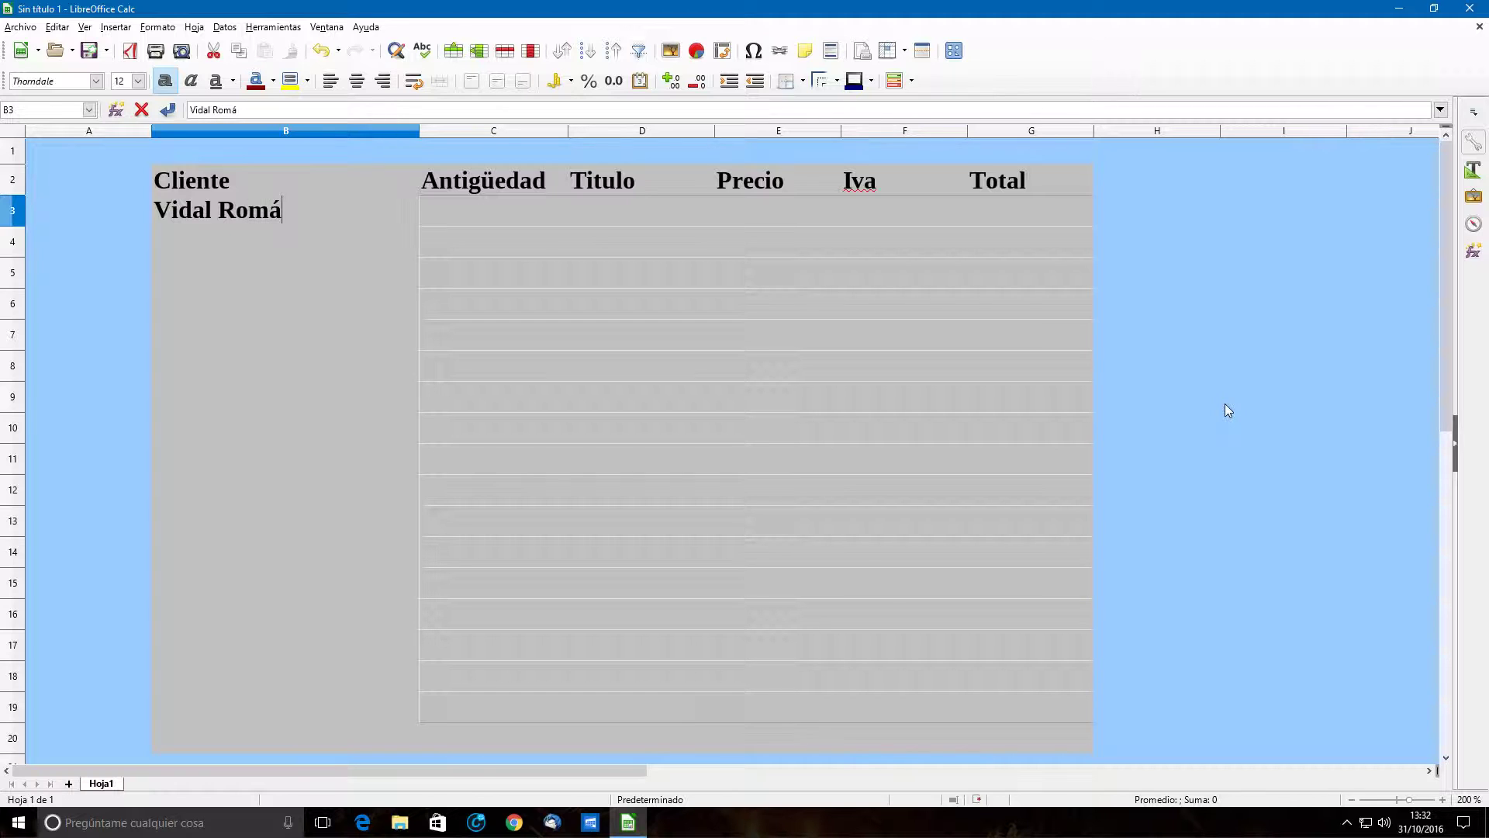
key(Tab)
text(7)
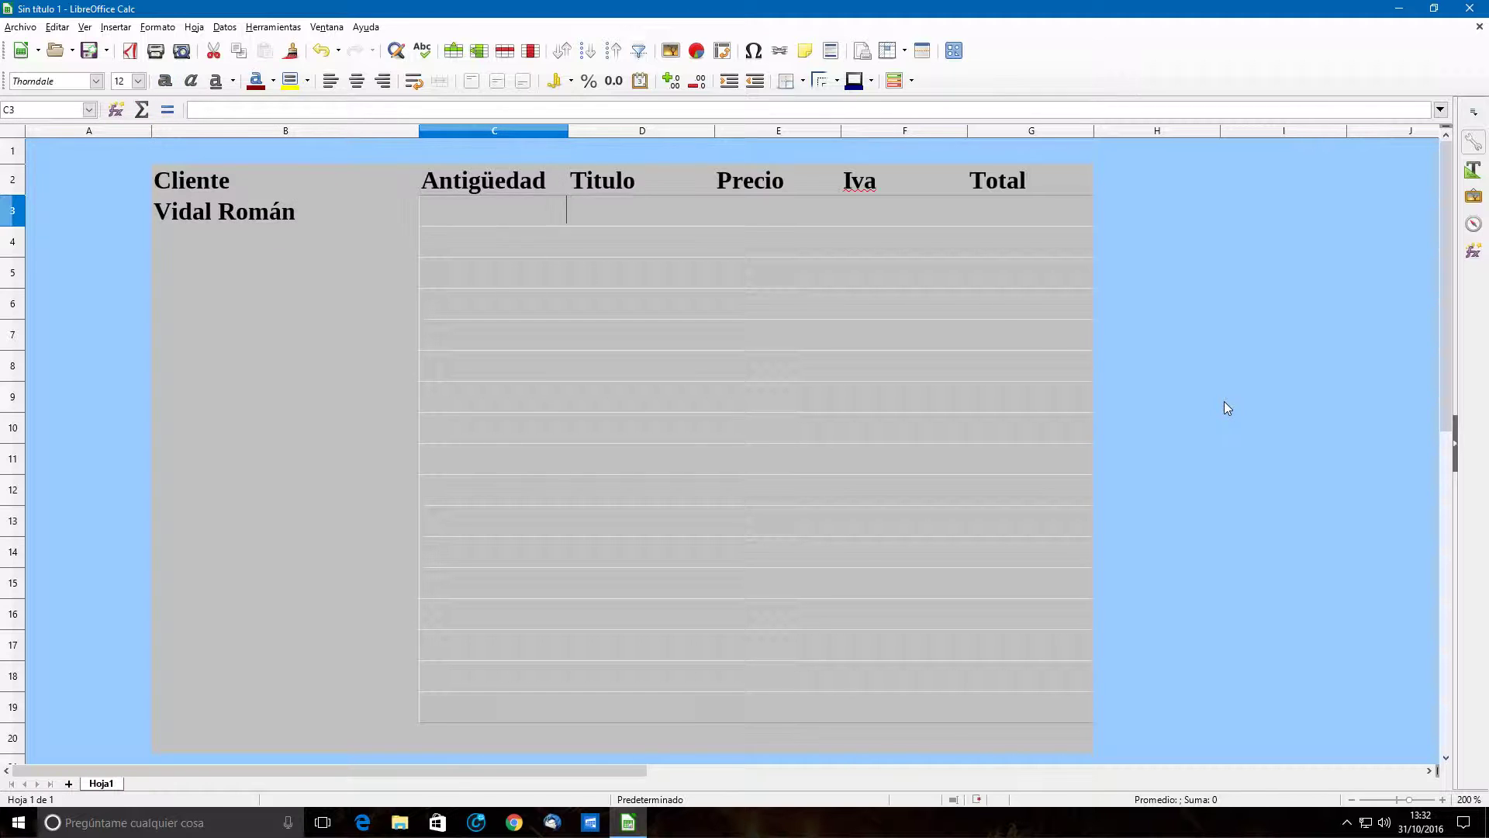
key(Tab)
text(It)
key(Tab)
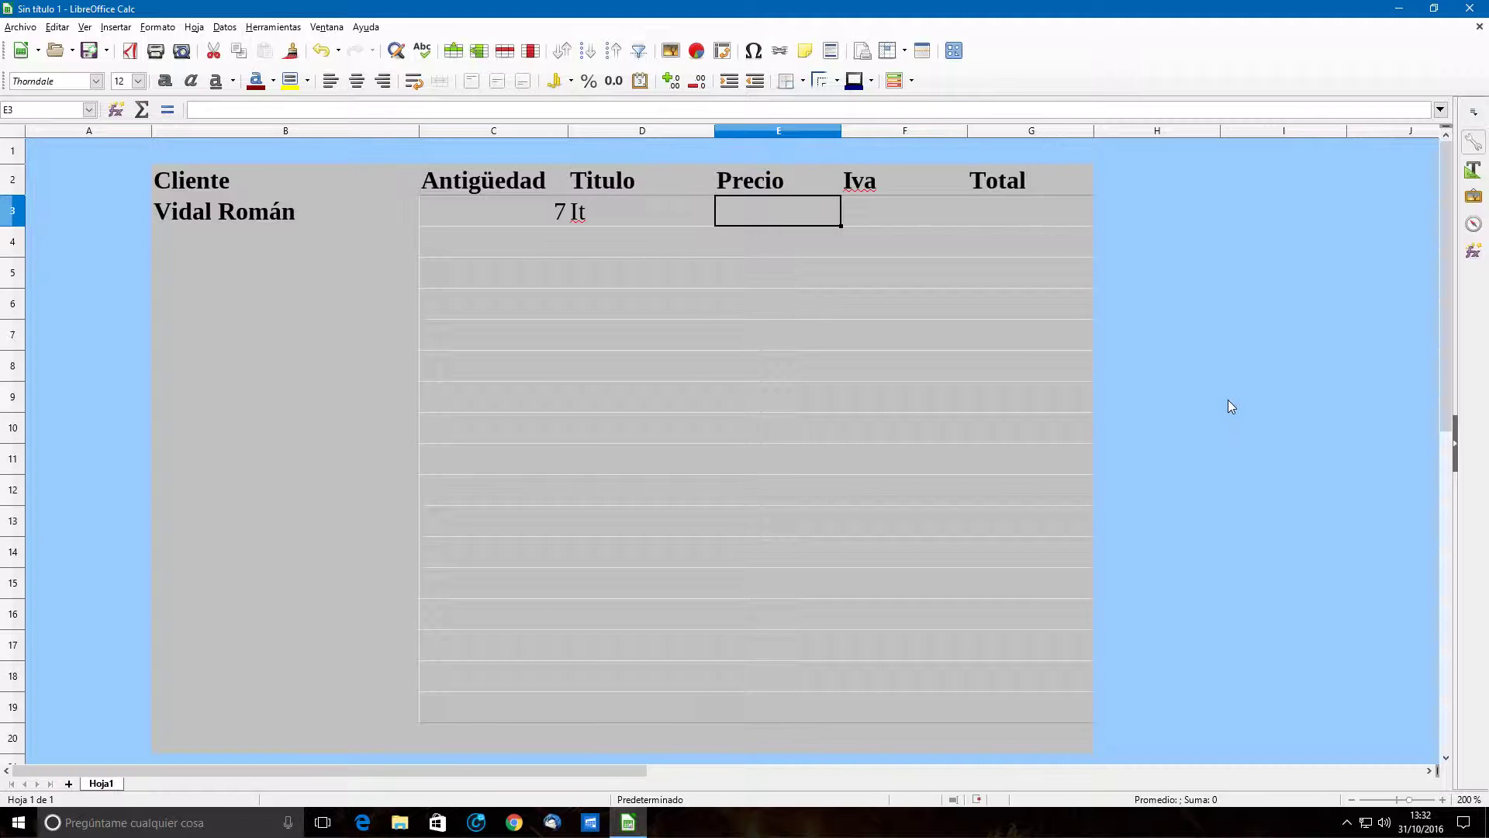
text(30)
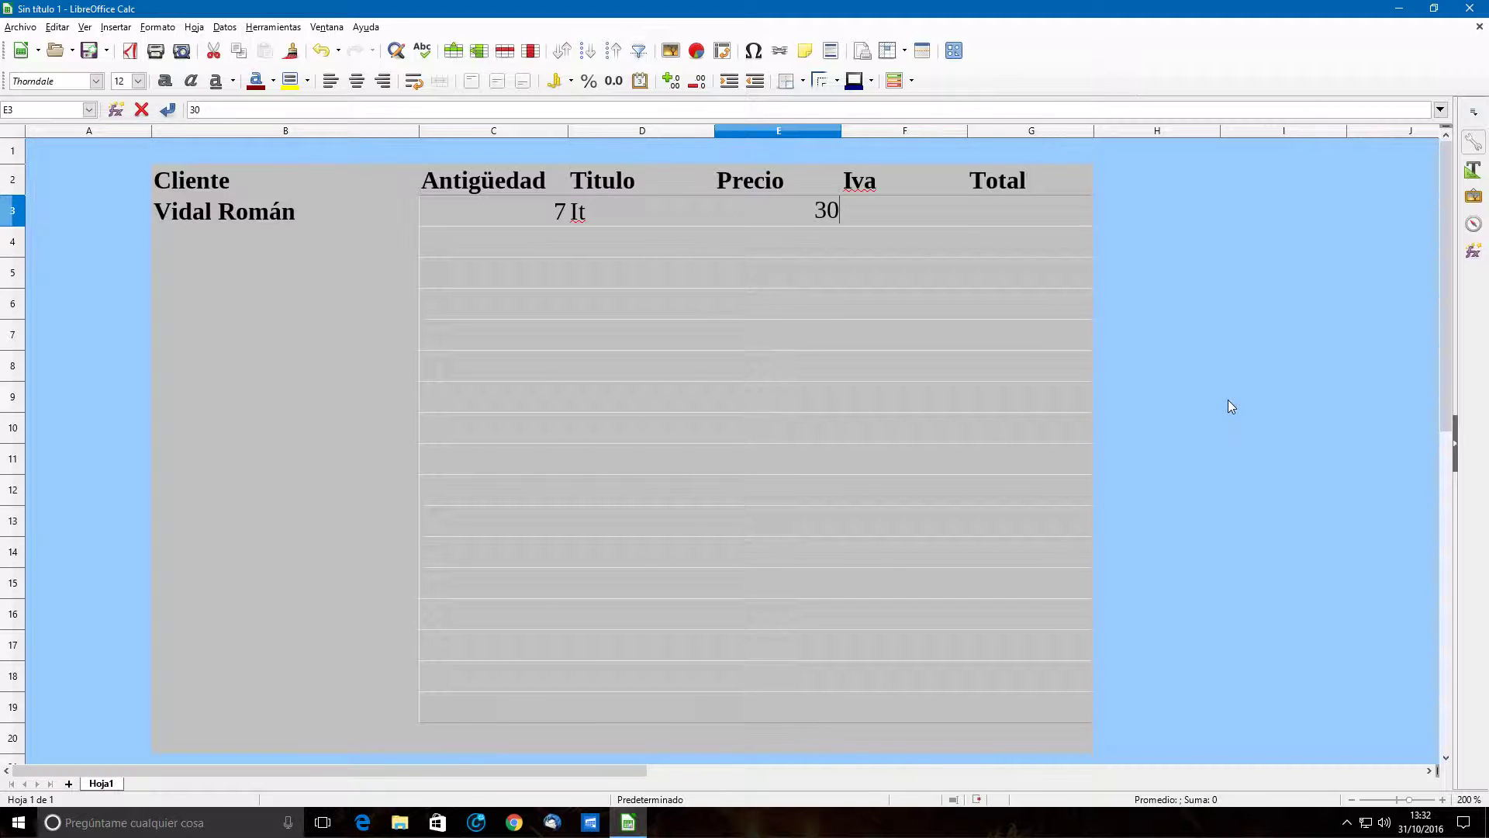
key(Tab)
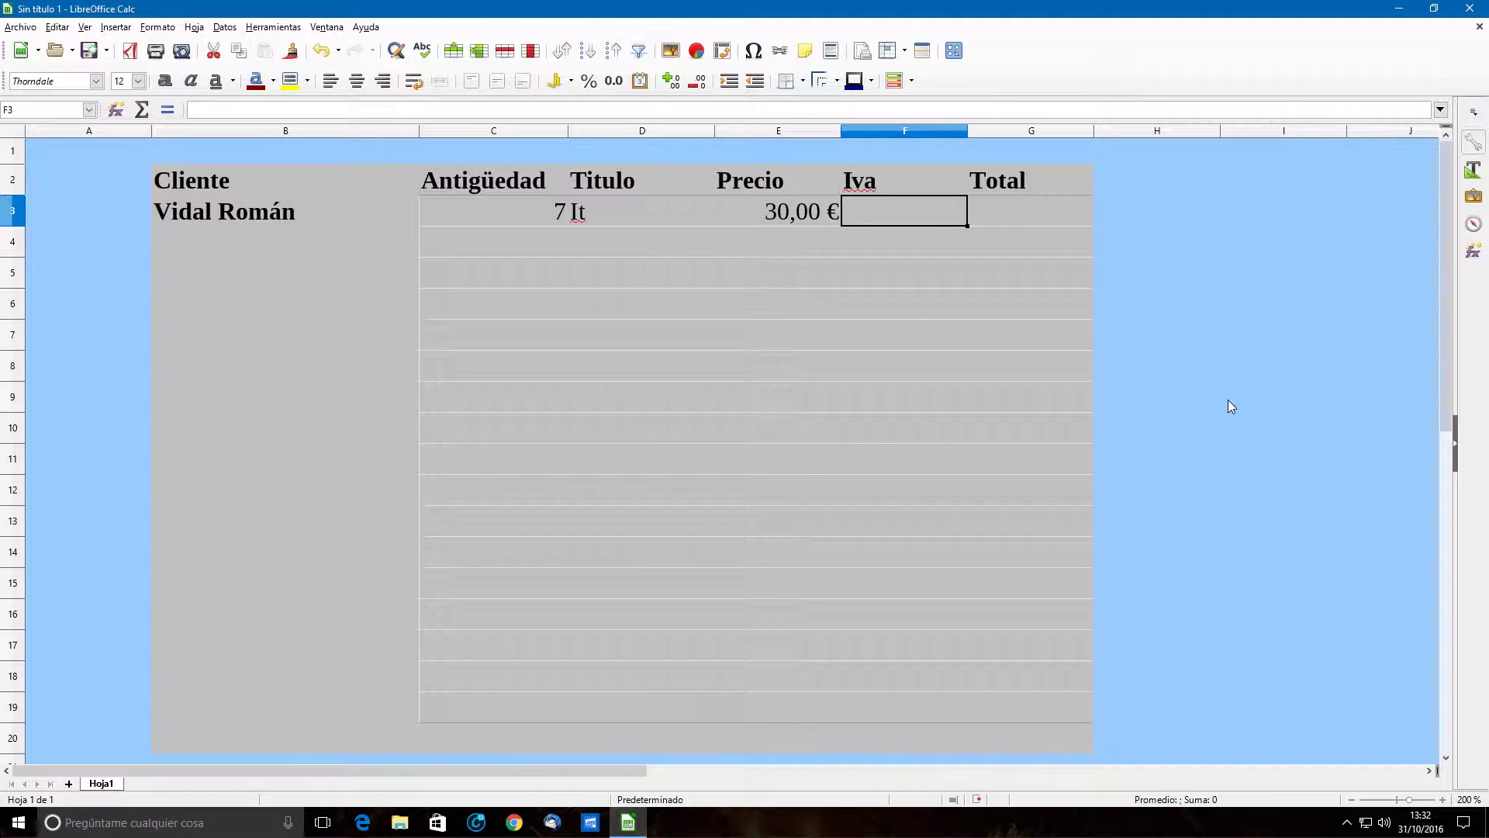
- Centre the contents of the Titulo column D and widen it by about a third
click(500, 131)
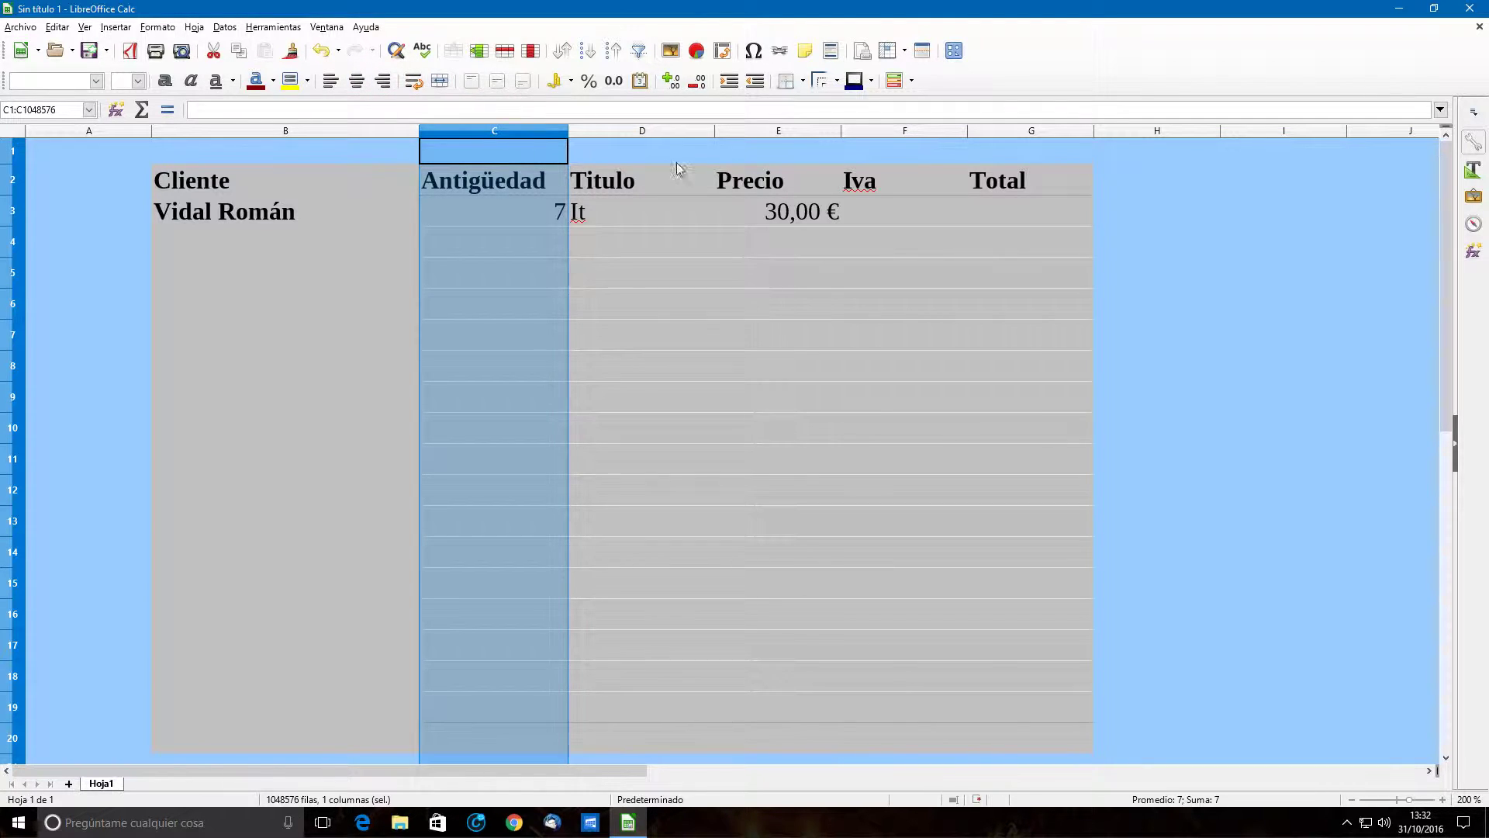
click(639, 131)
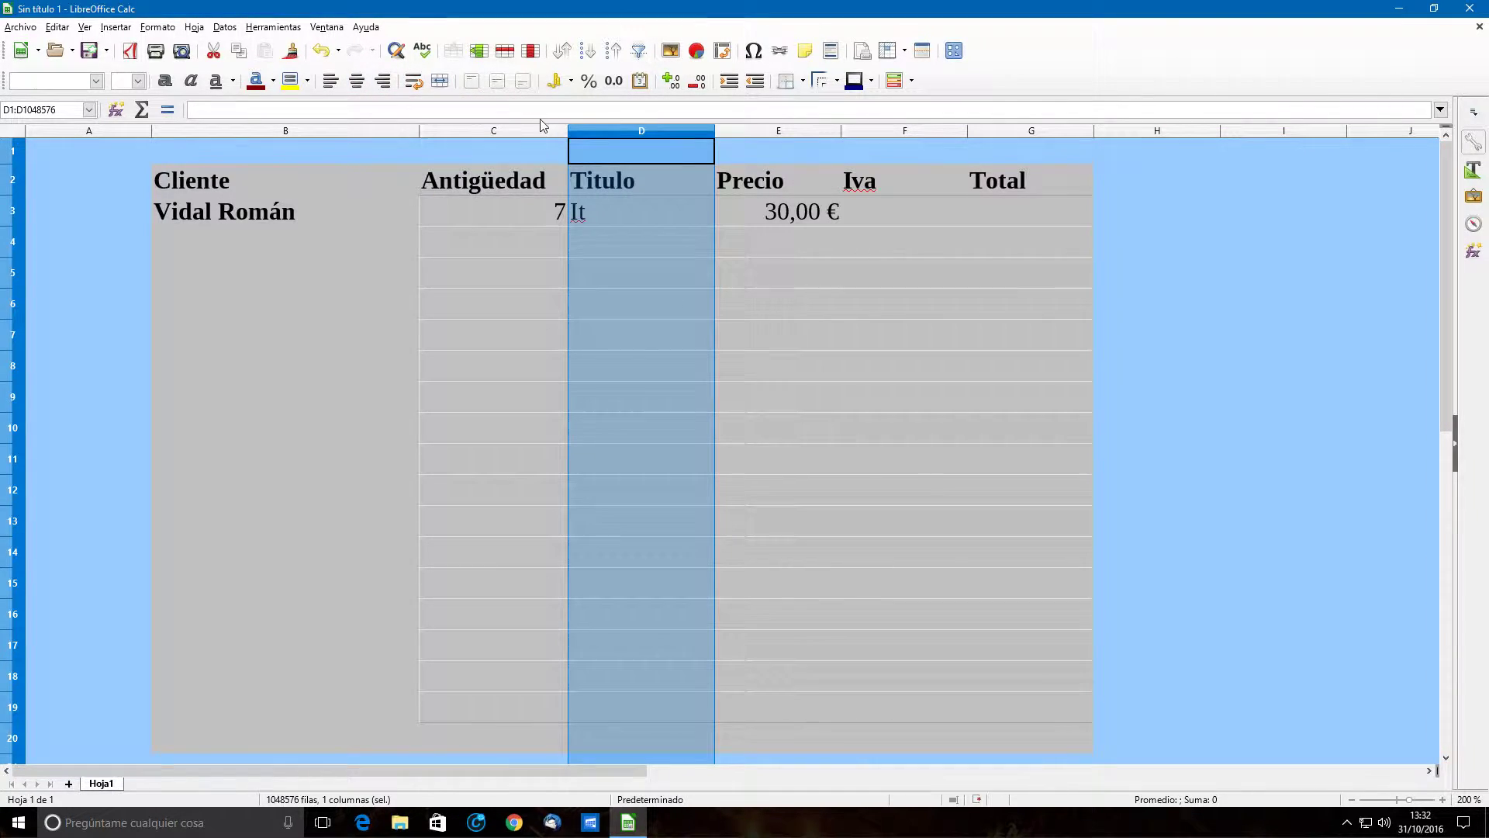
click(366, 84)
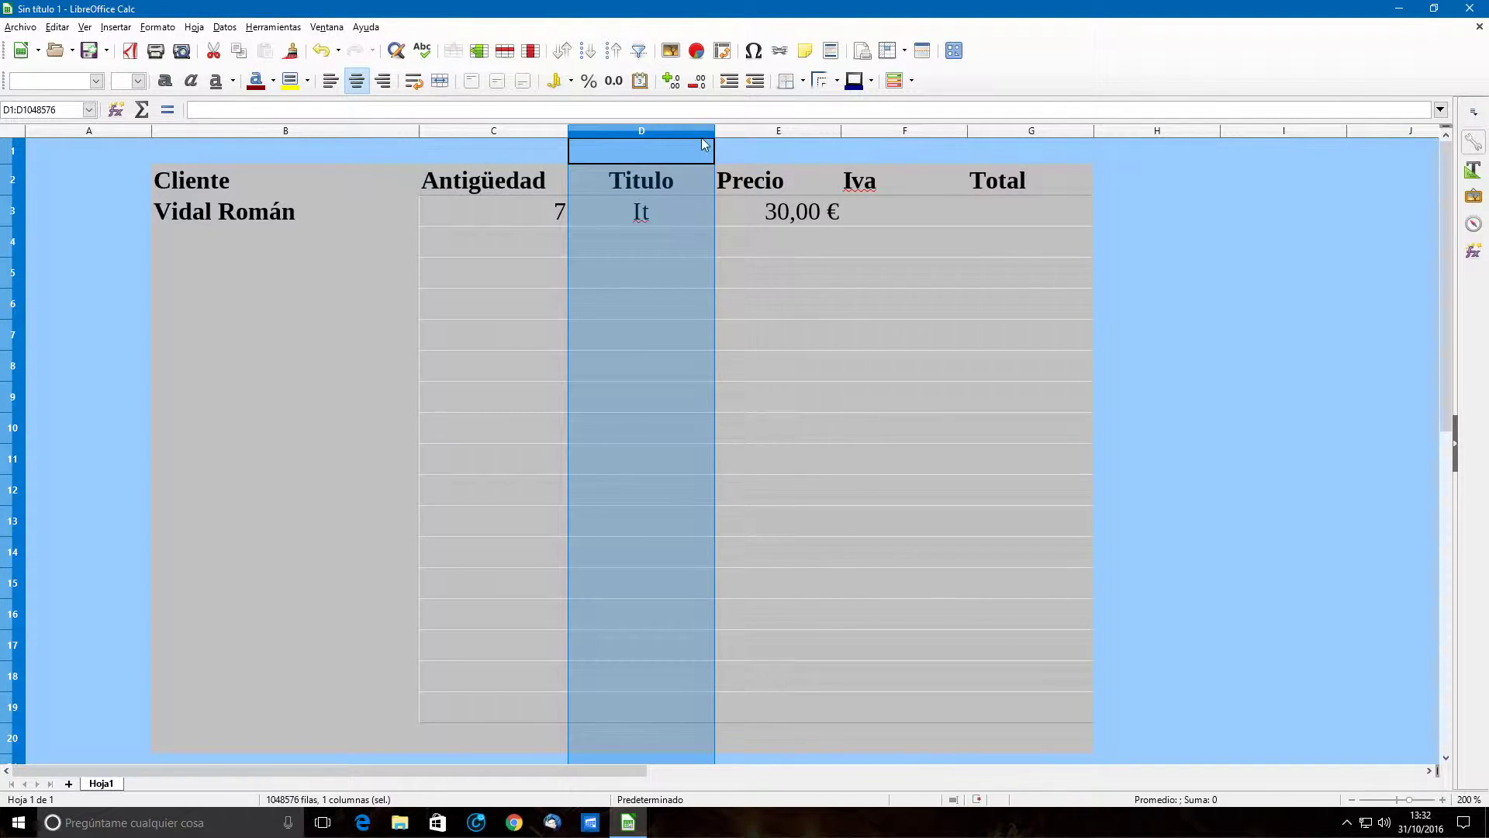
click(686, 273)
drag(714, 132, 770, 132)
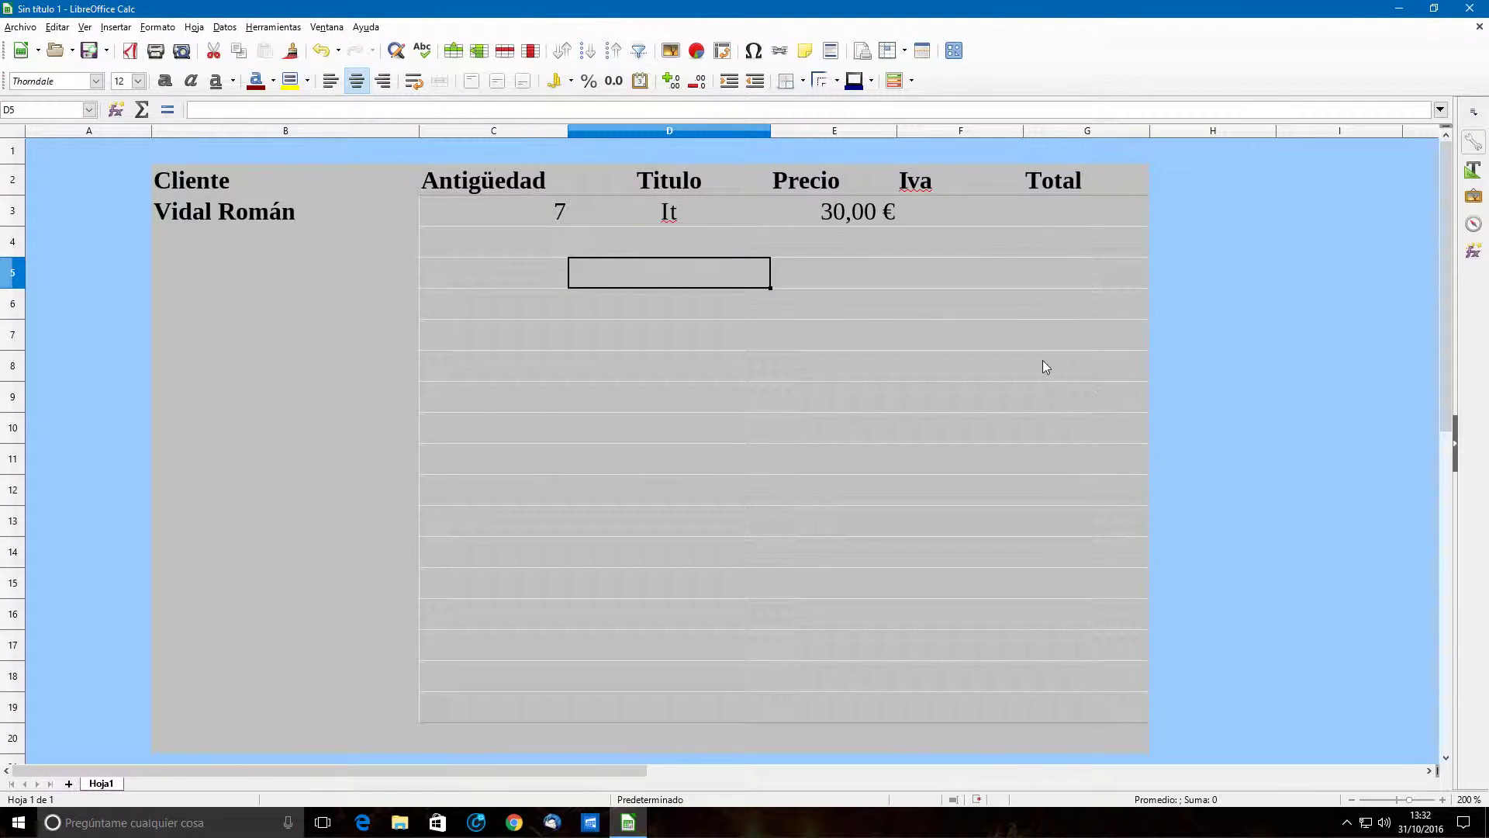
- Centre the headings from Antigüedad to Total in C2:G2
click(942, 211)
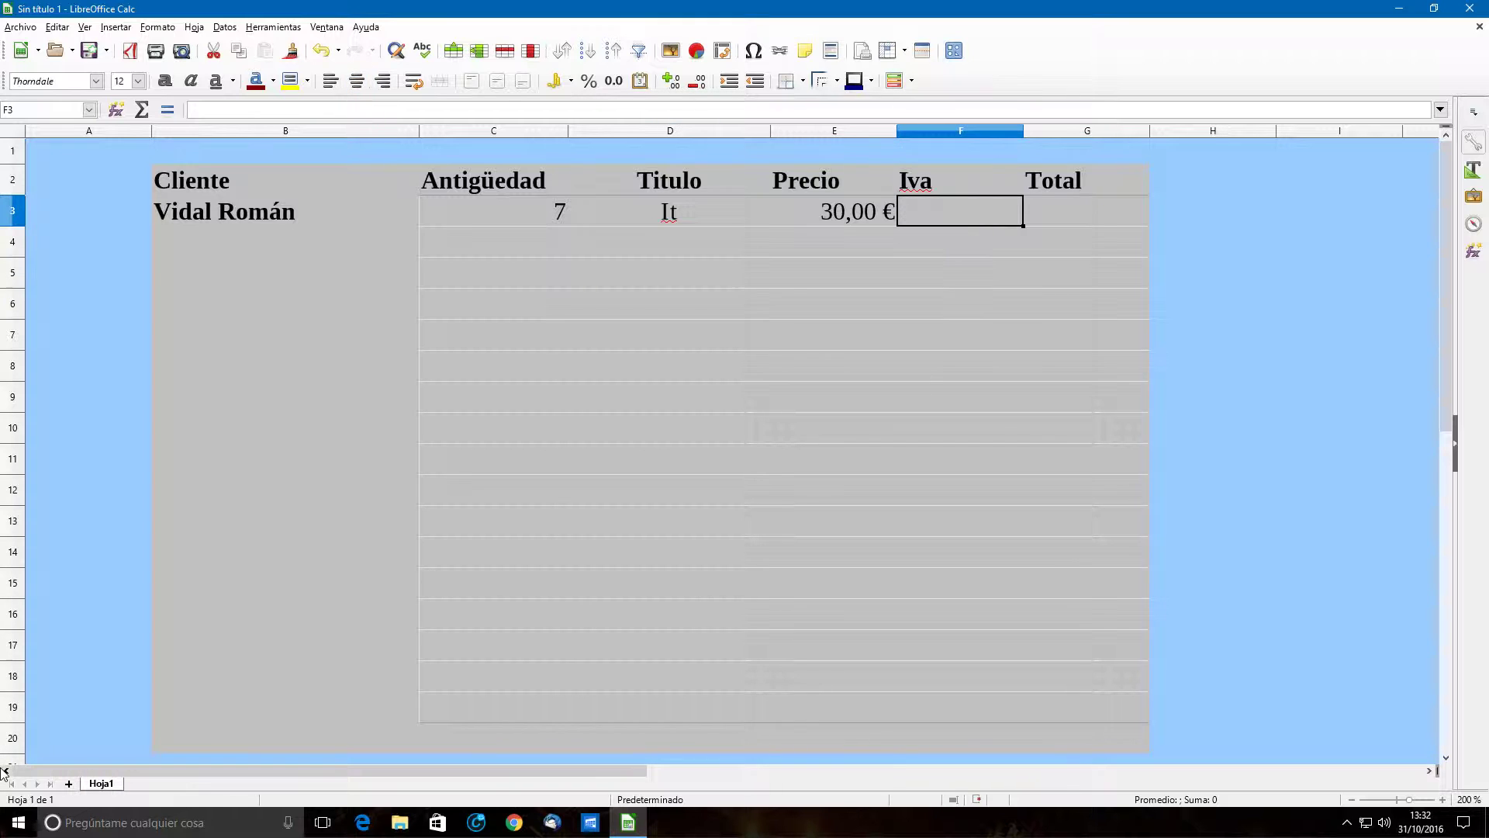
click(475, 189)
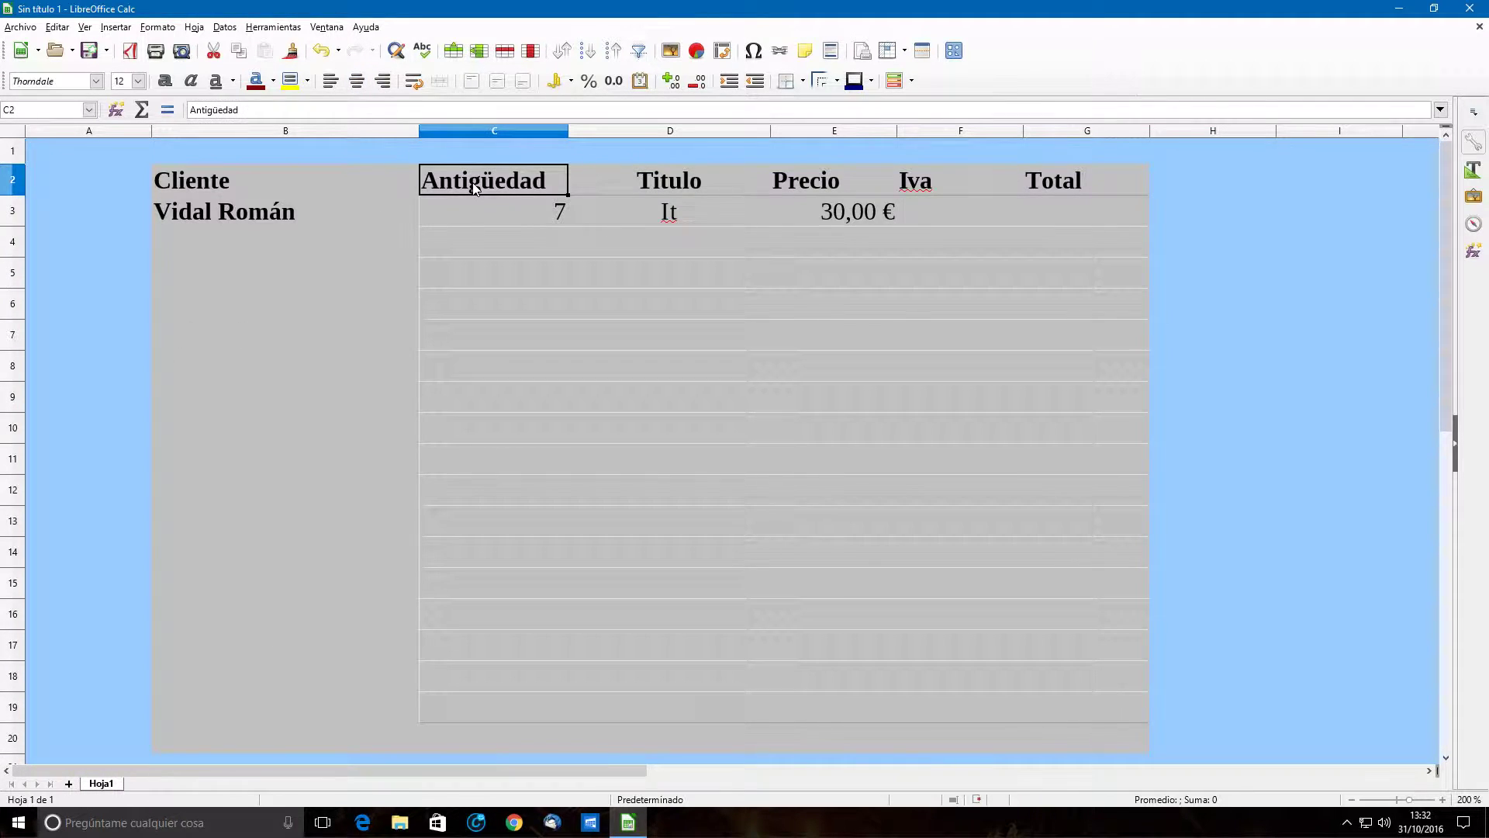
key(shift+Right)
key(shift+Right)
key(shift+Right)
key(shift+Right)
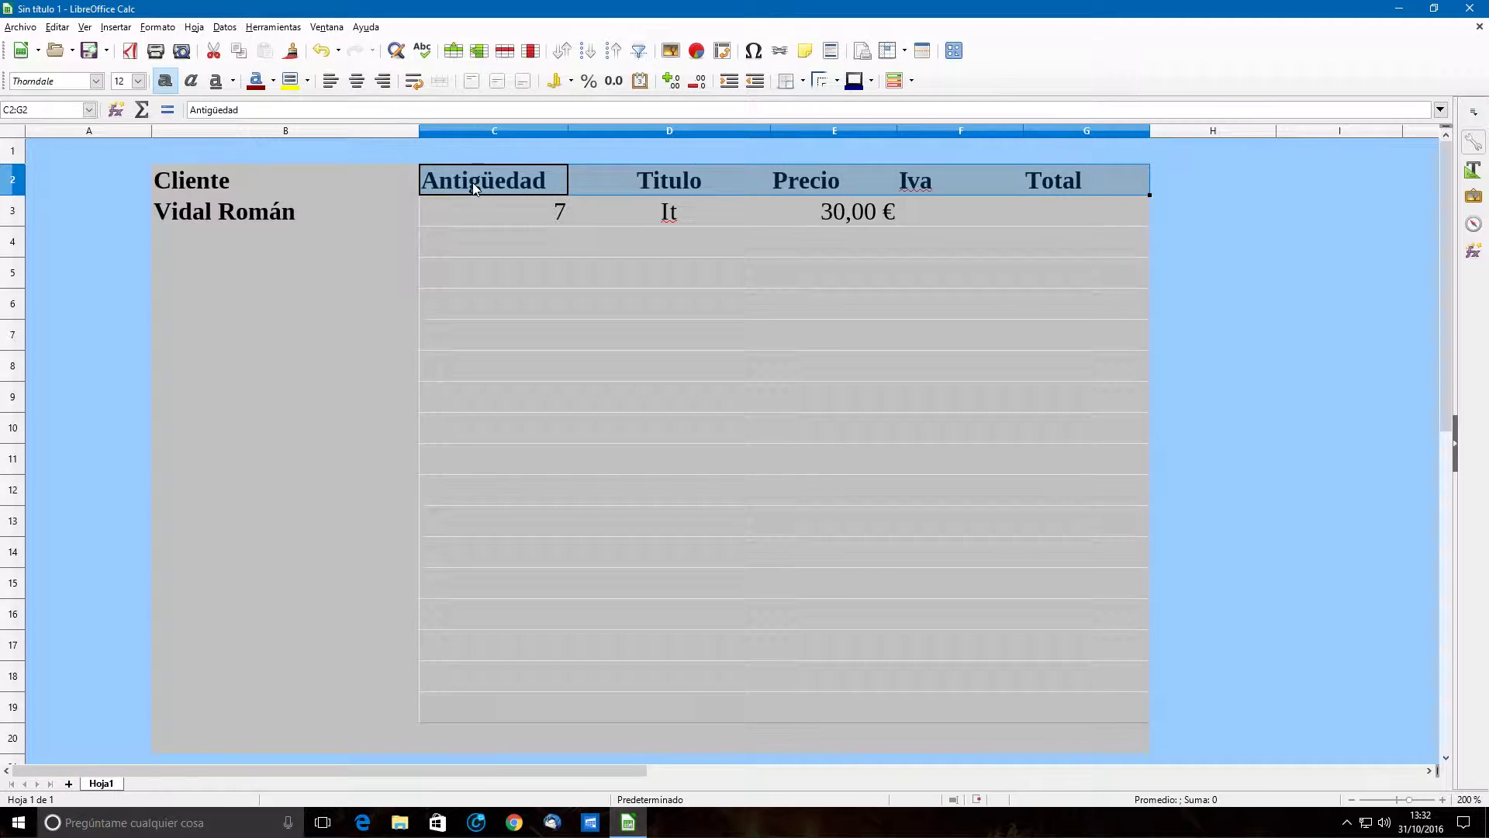
click(357, 87)
- Write the formula =si(C3=>5;E3*0,02;E3*0,012) in the Iva cell F3, referencing the row's Antigüedad and Precio
click(965, 206)
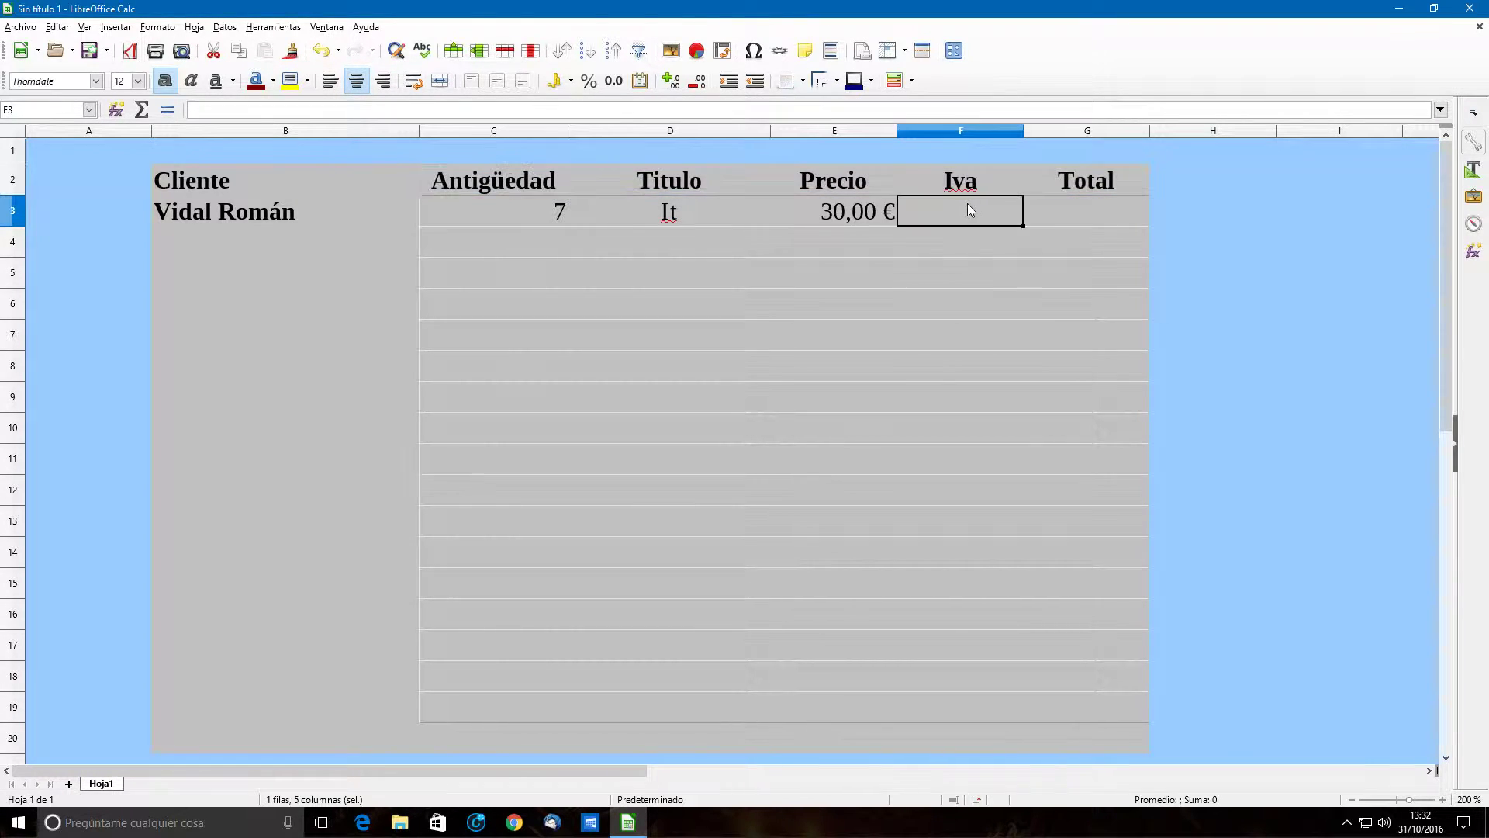
text(=)
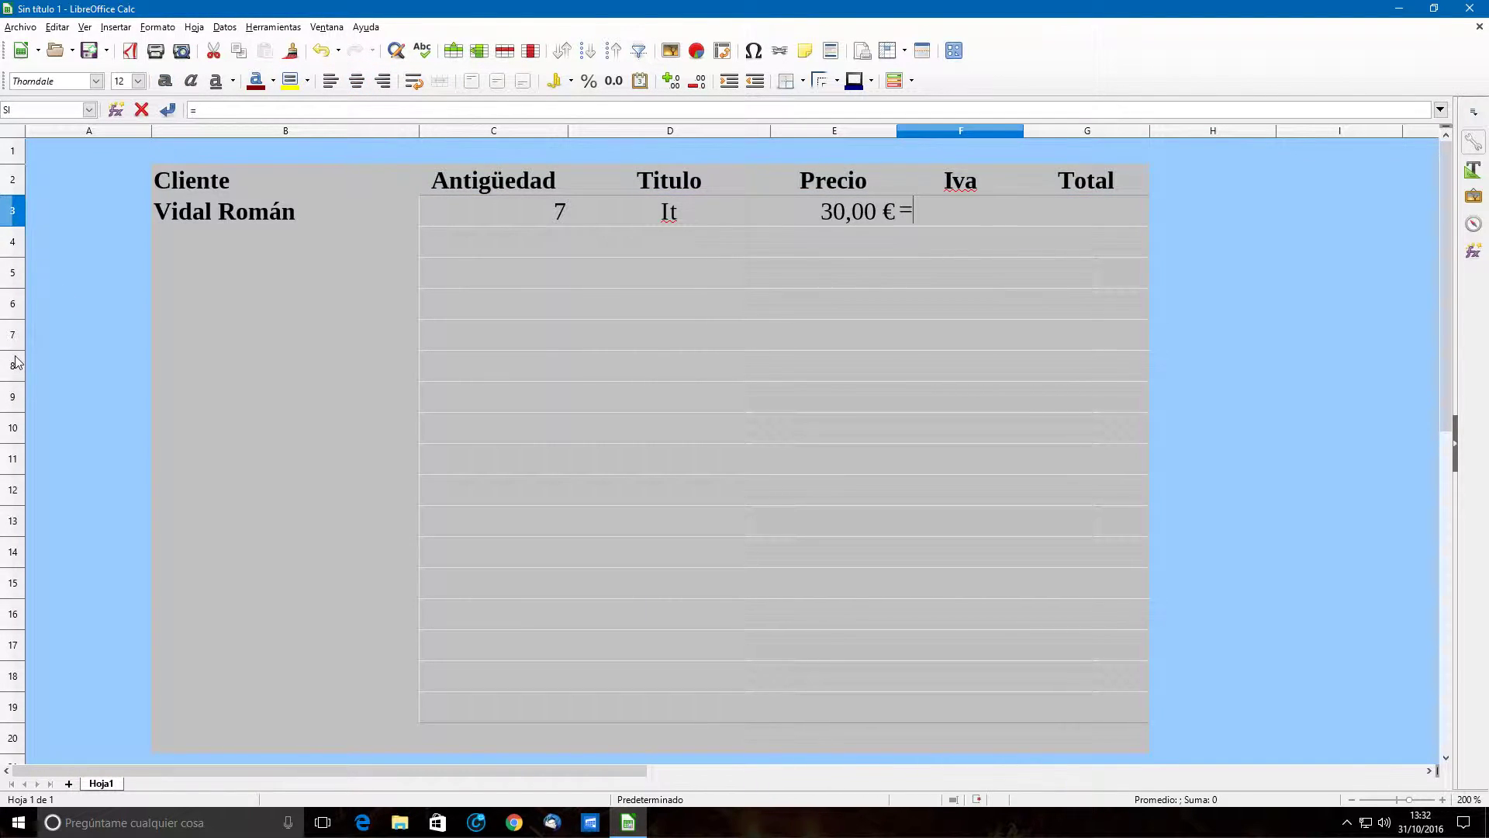
text(si)
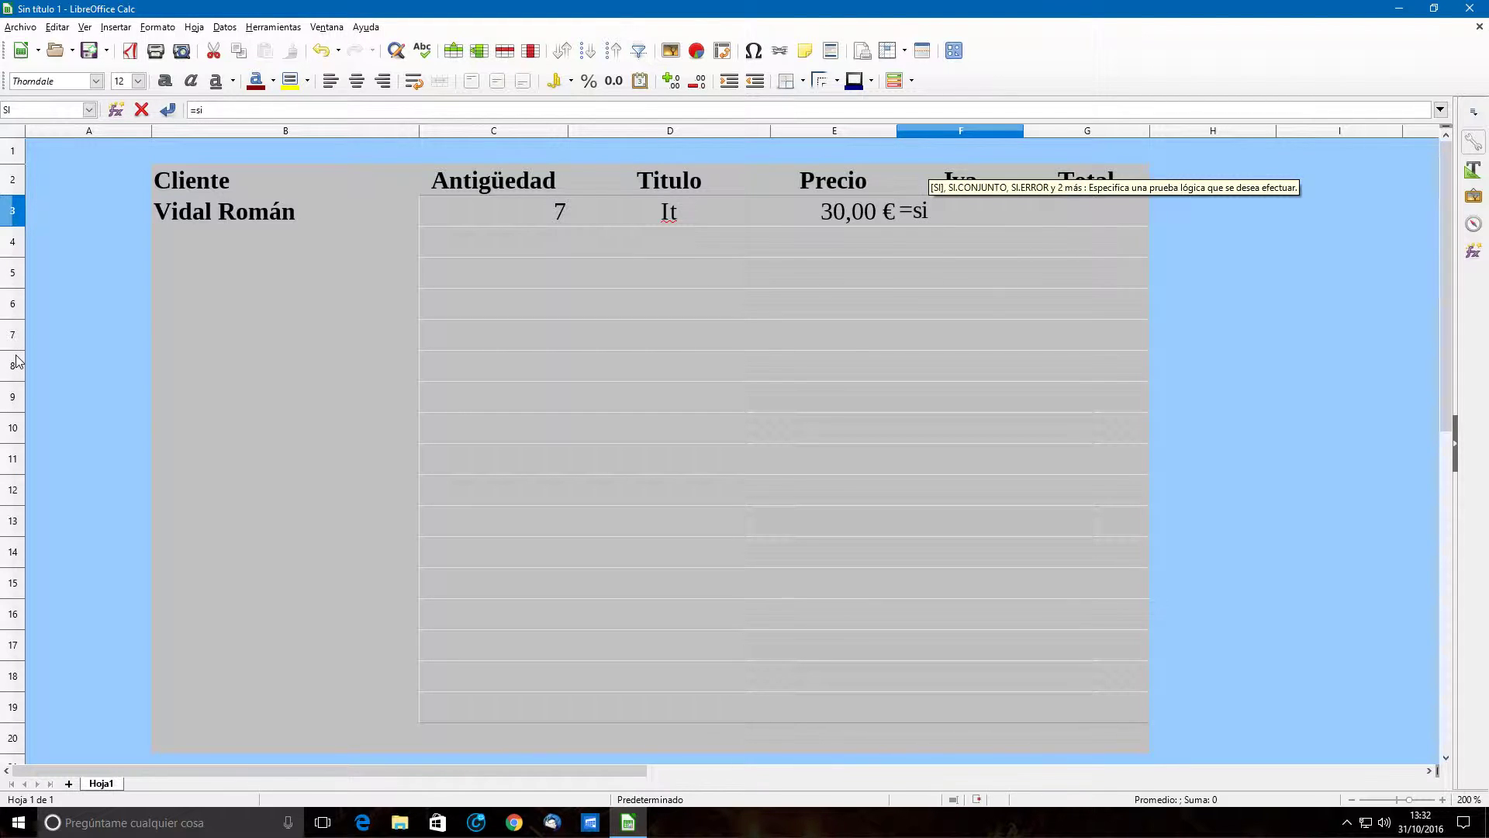
text(()
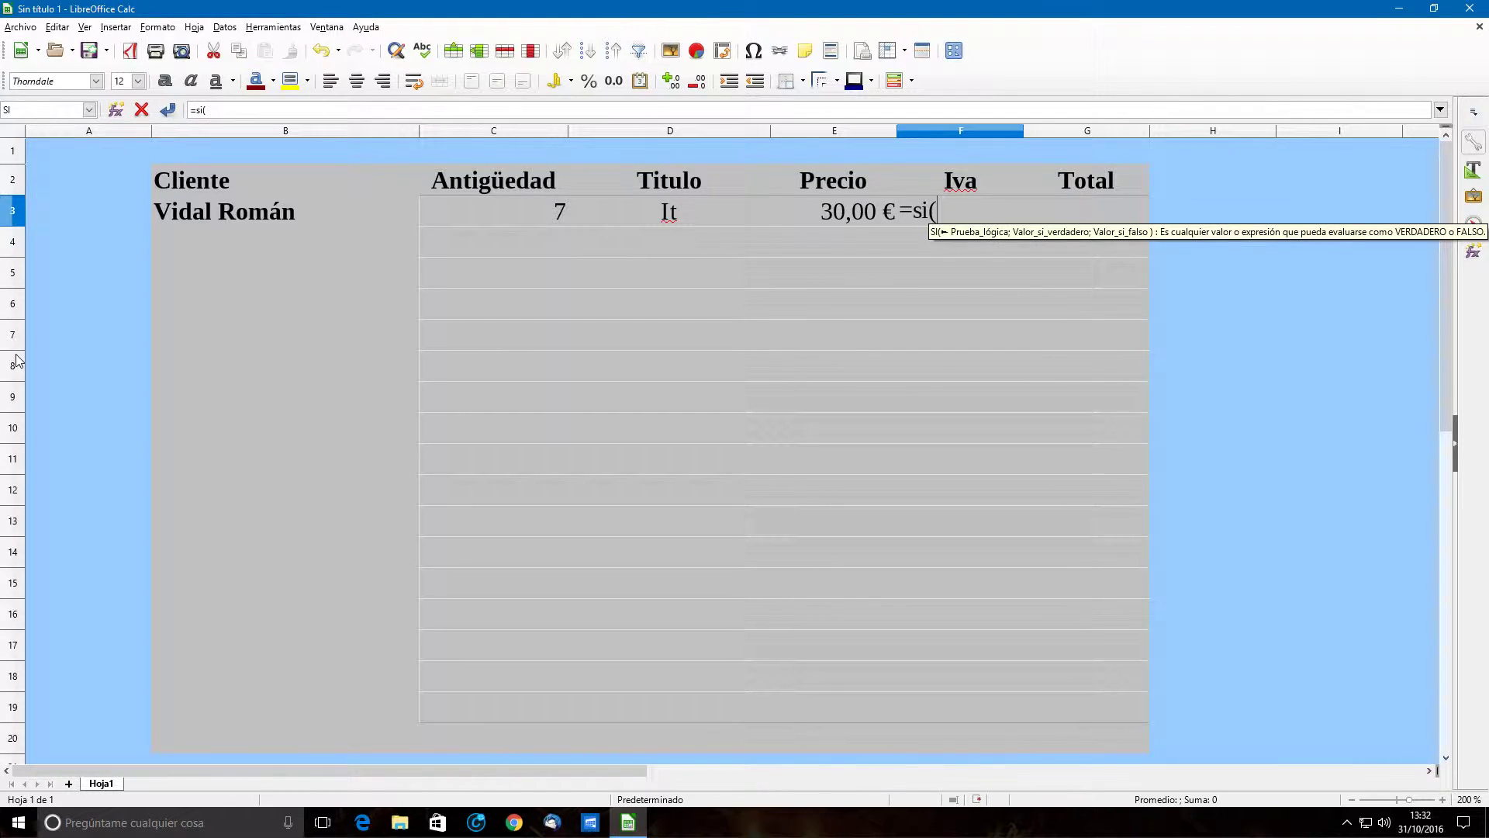
click(555, 216)
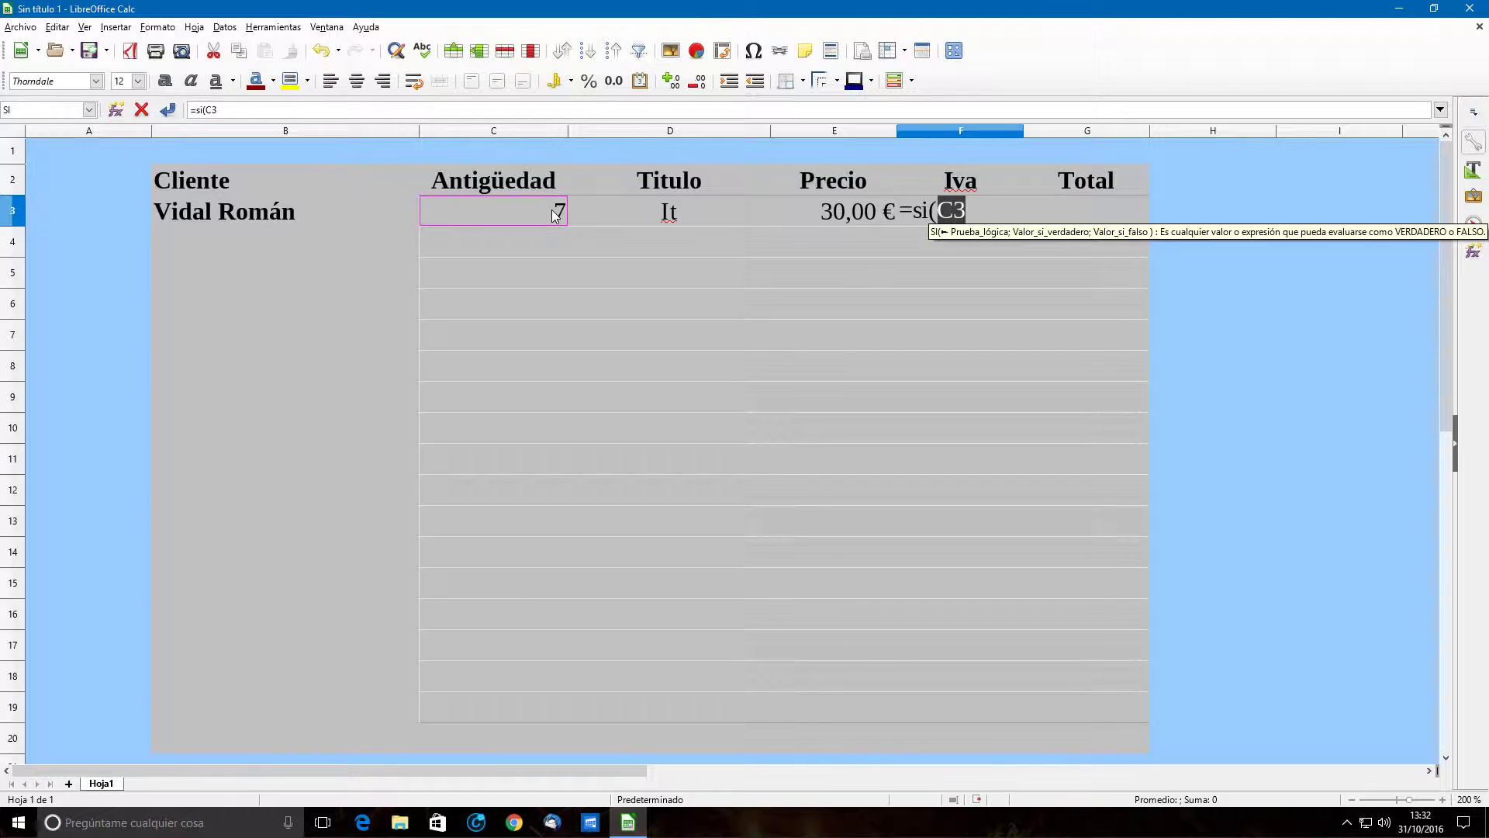
text(=>5)
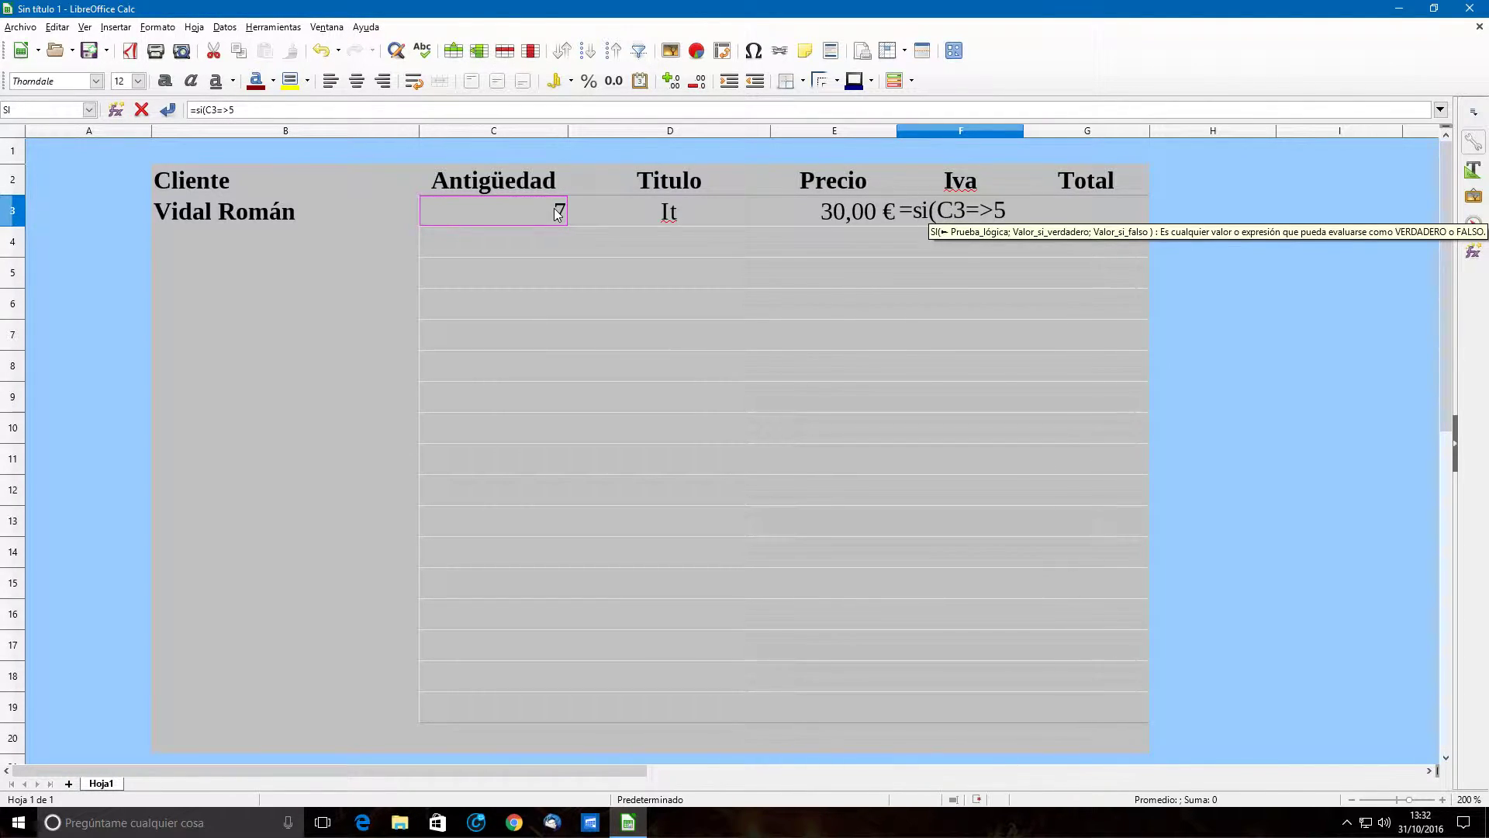
text(;)
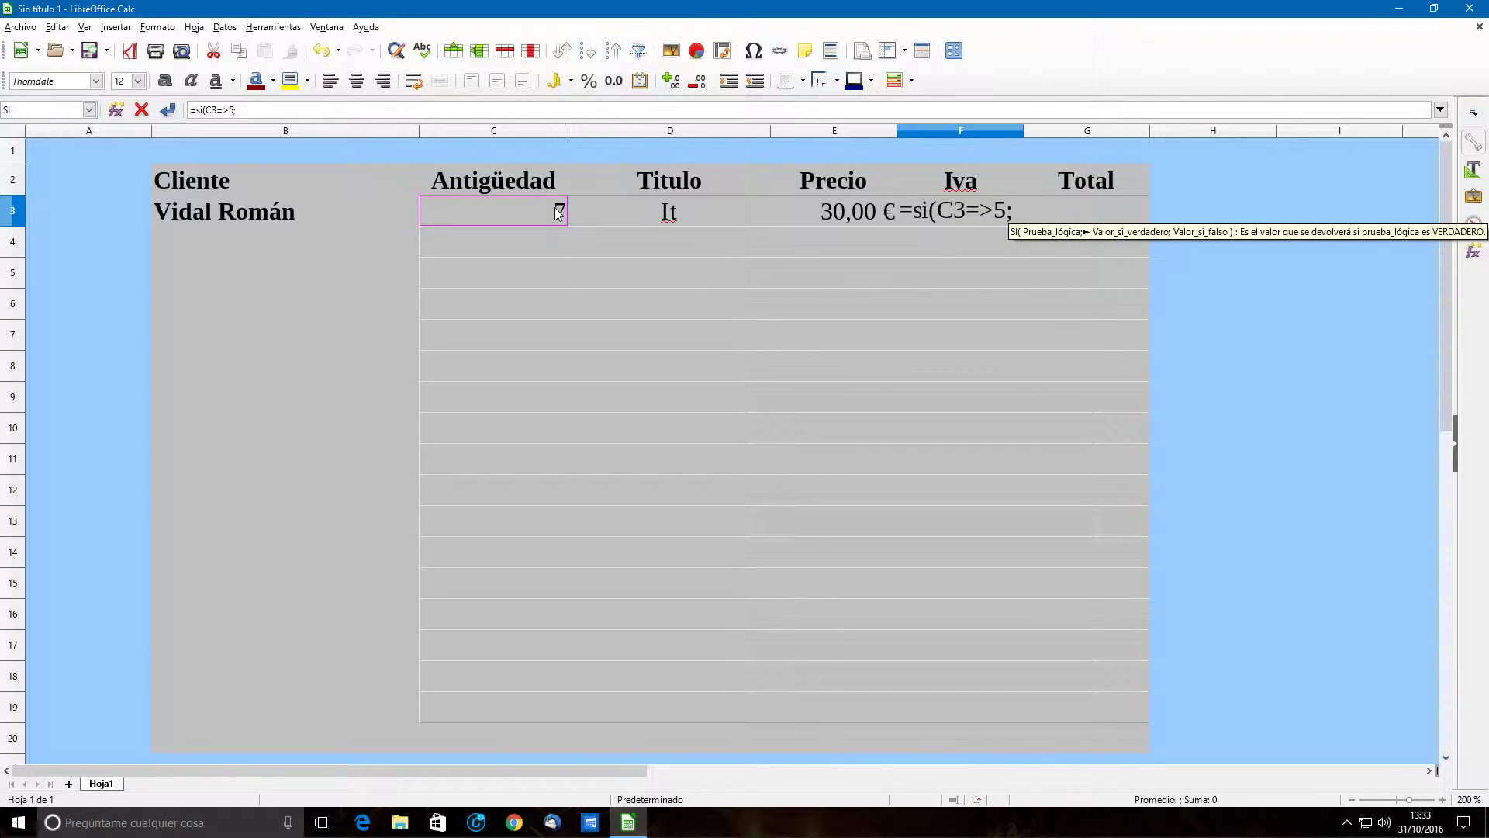
click(866, 211)
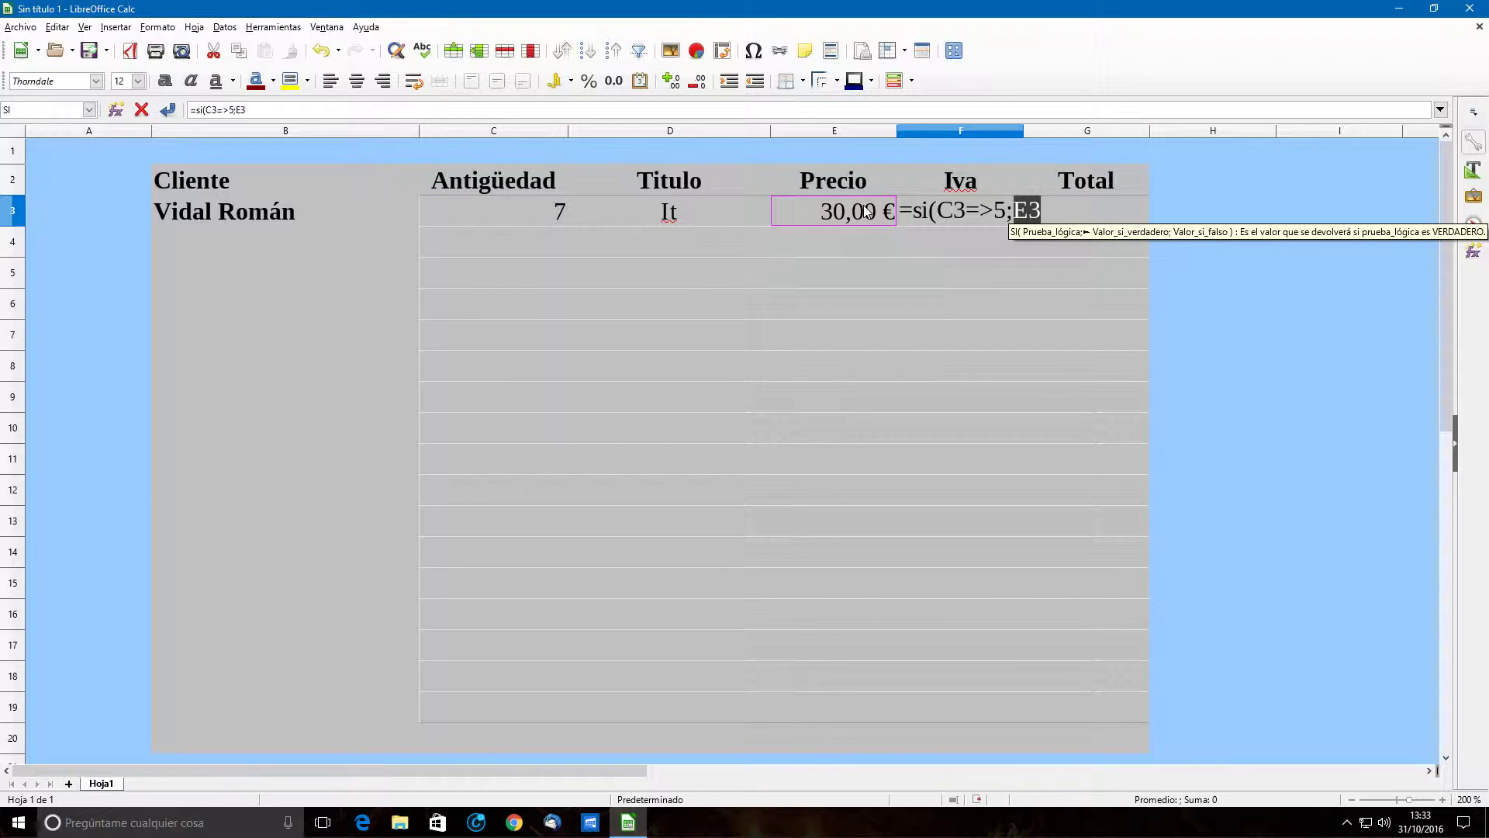
text(*0,02)
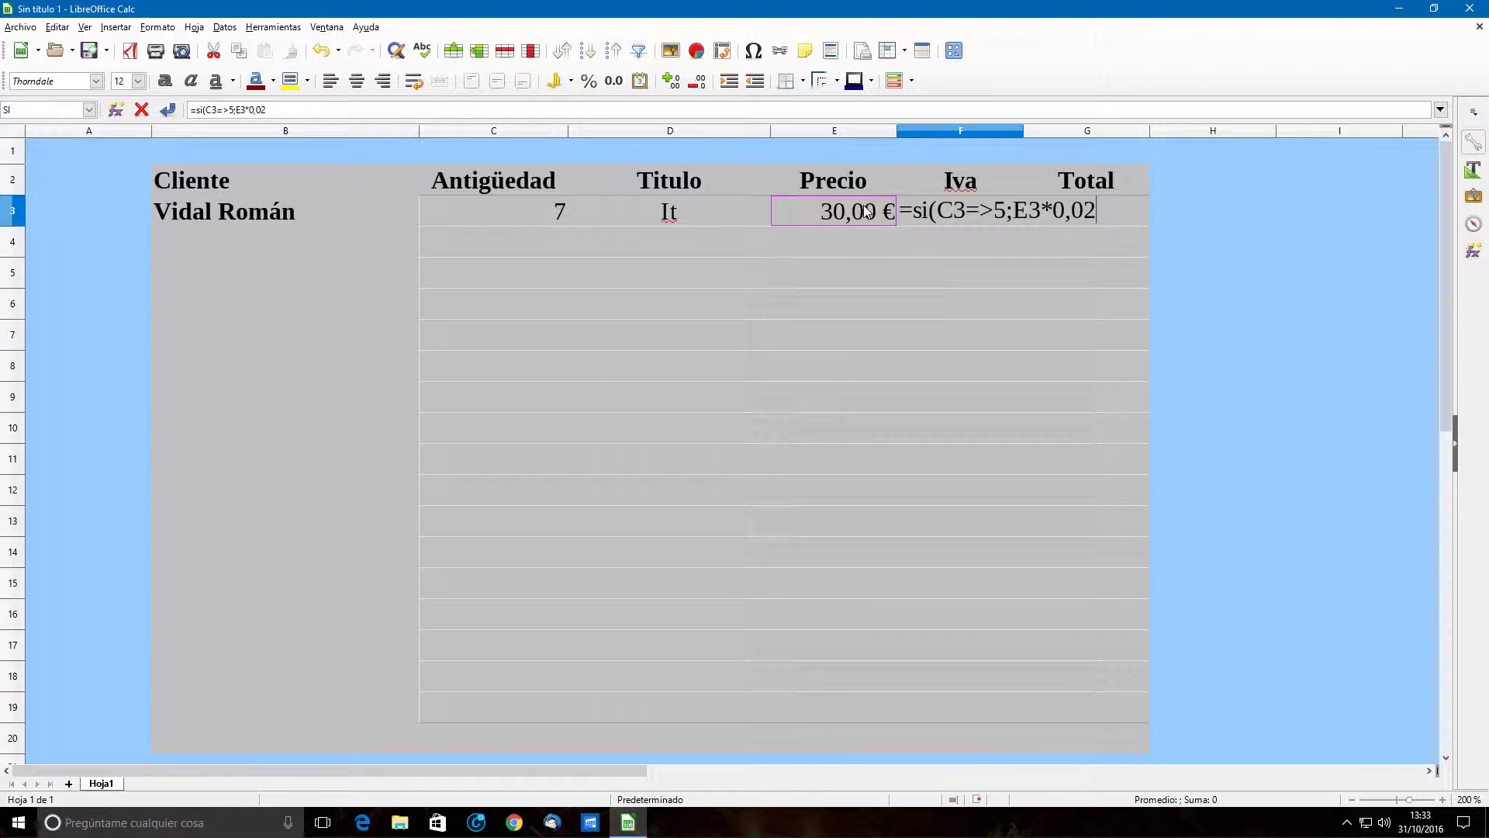
text(;)
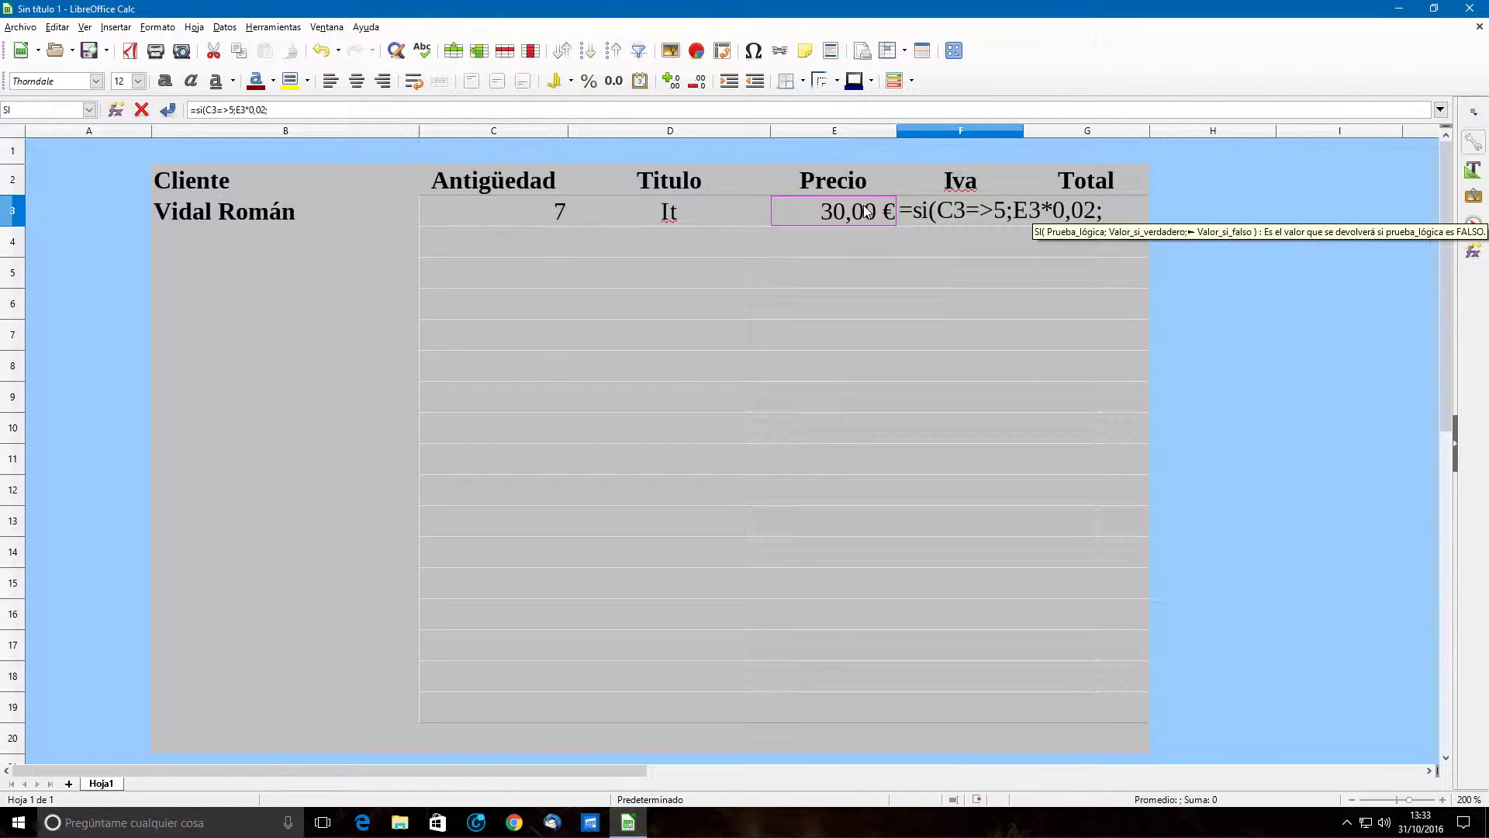
text(E)
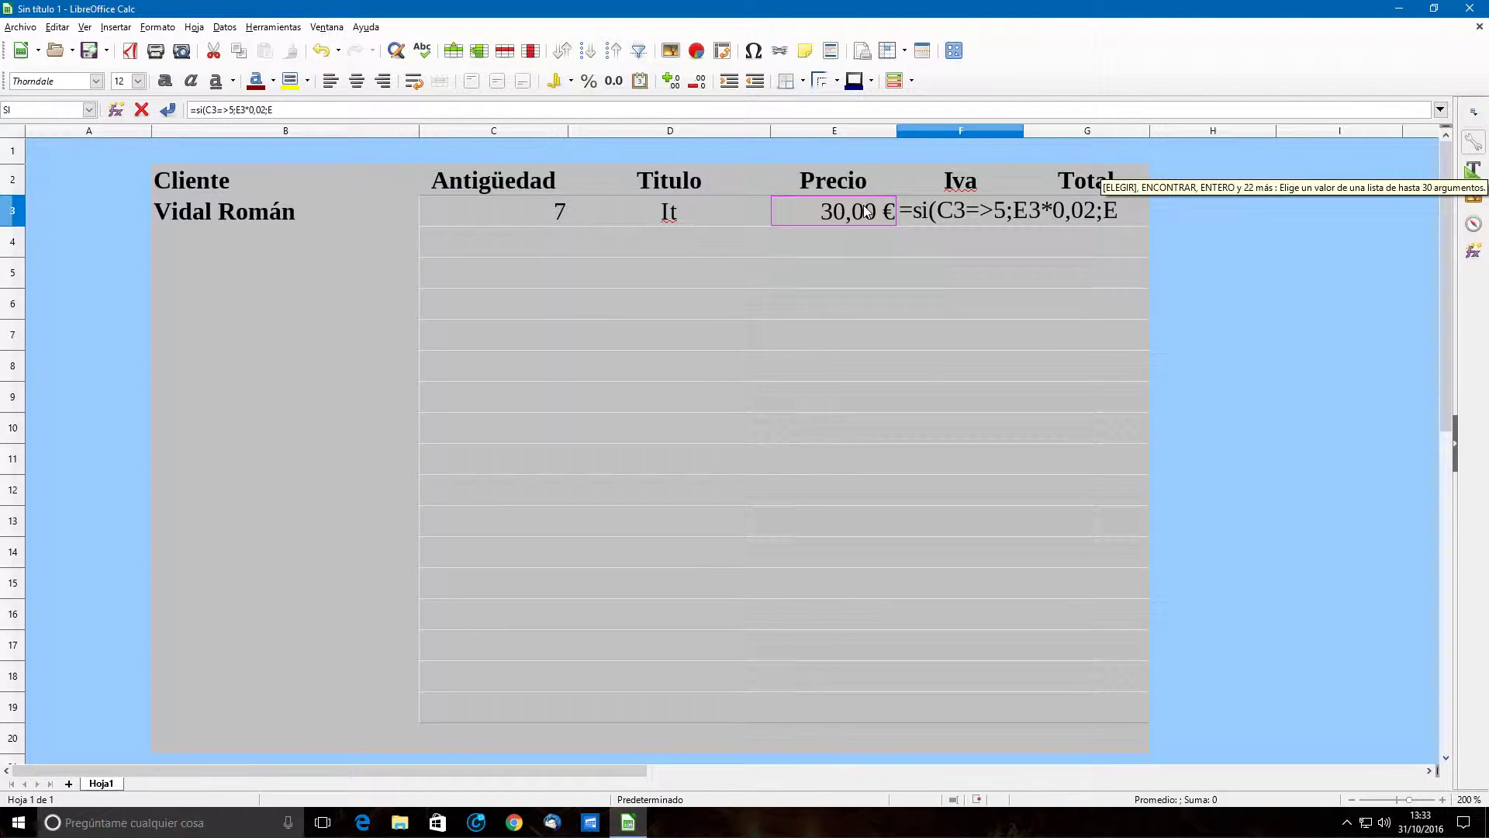
text(3)
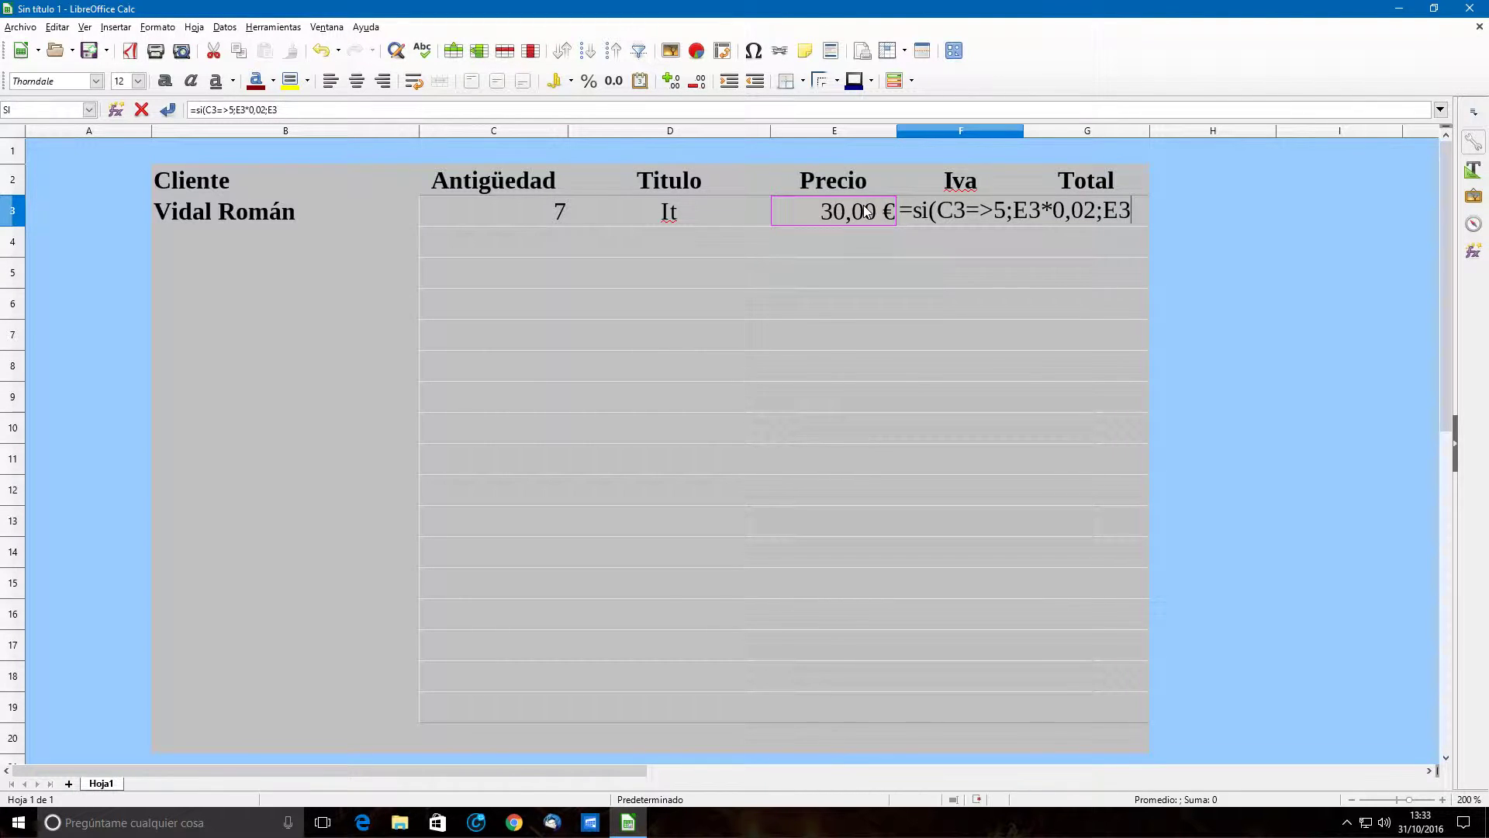
text(*)
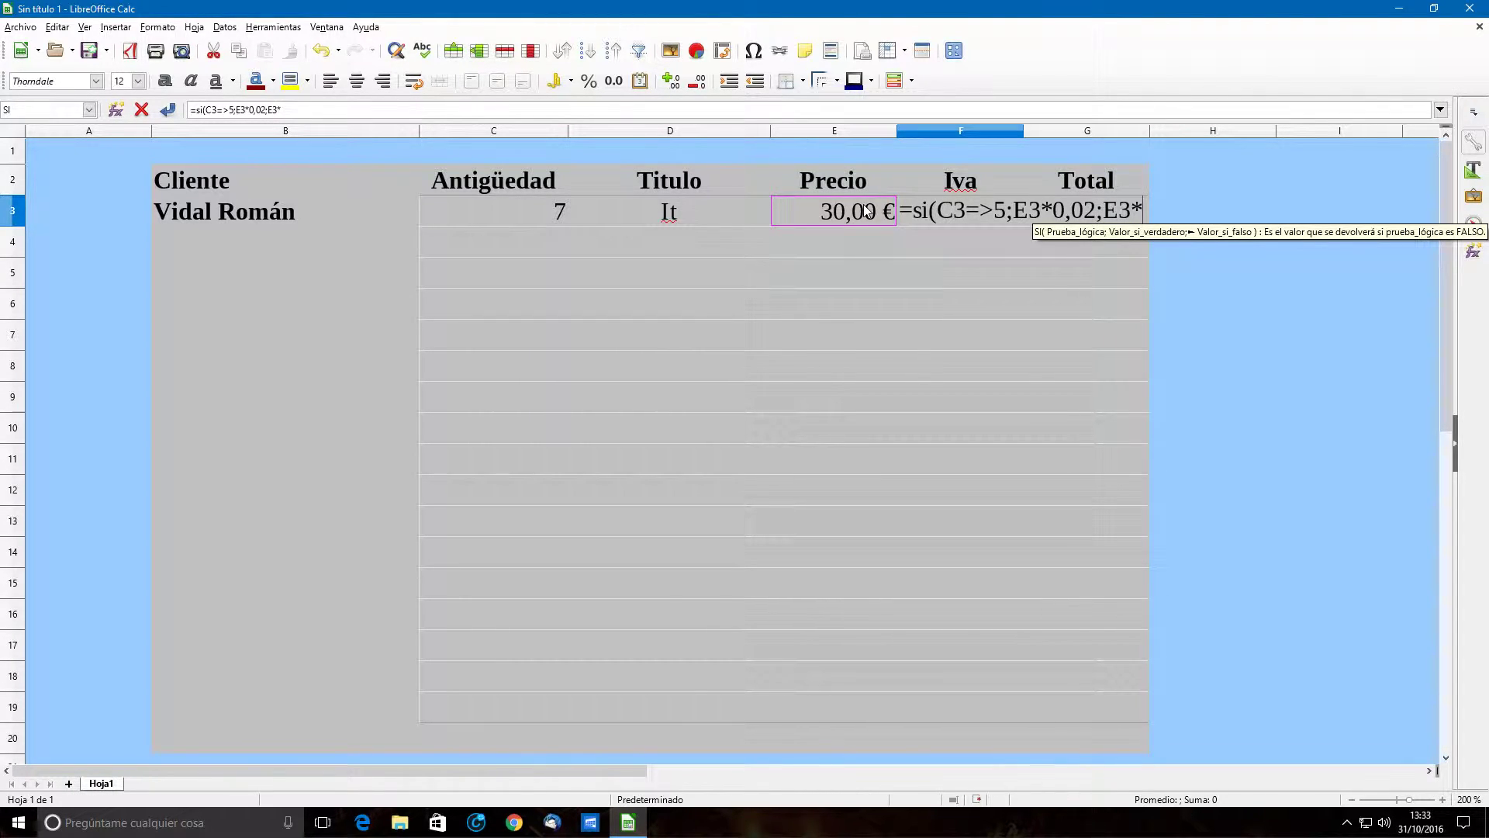
text(0,0)
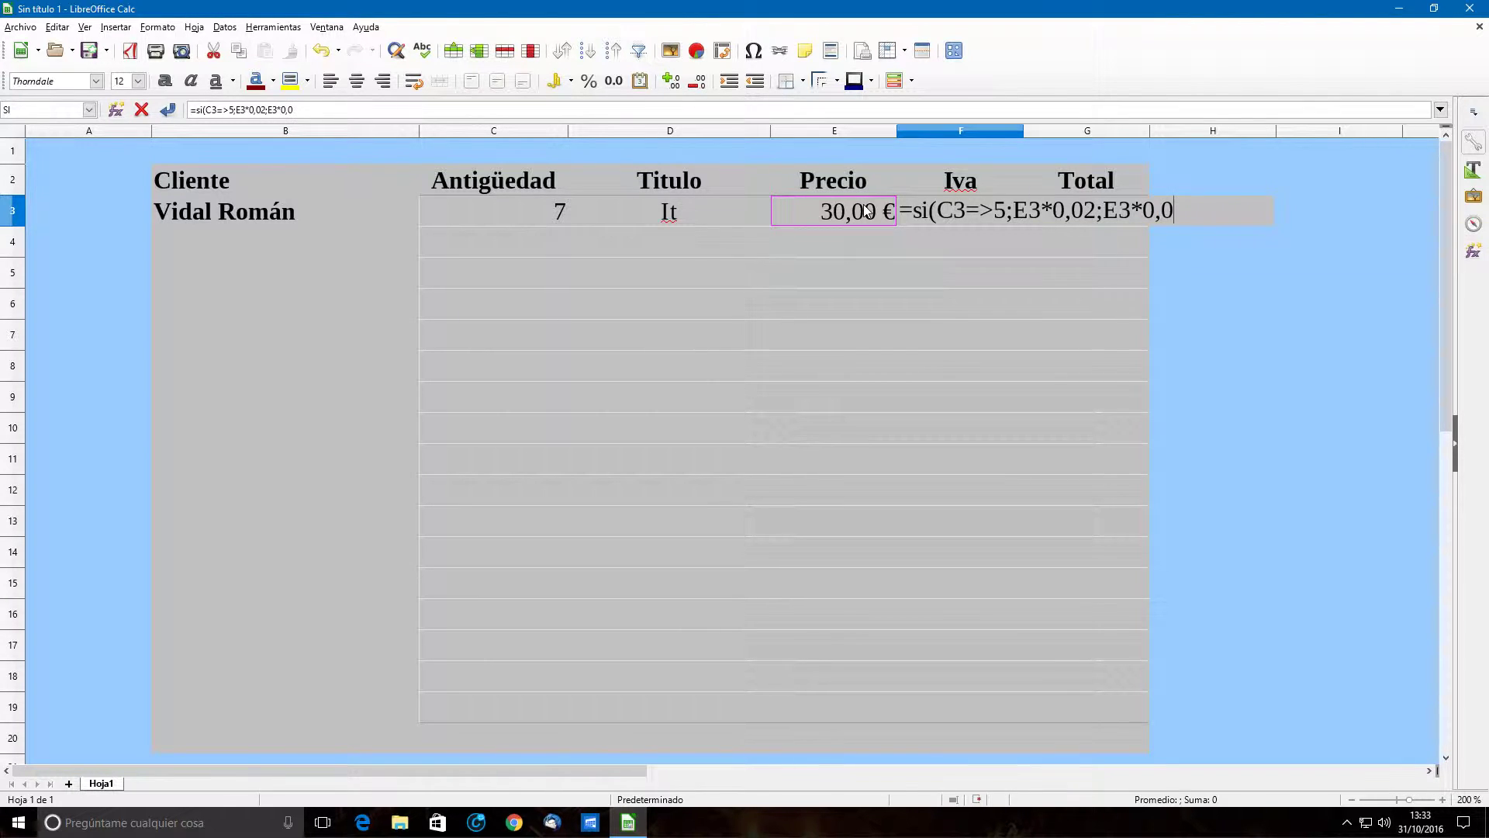
text(12))
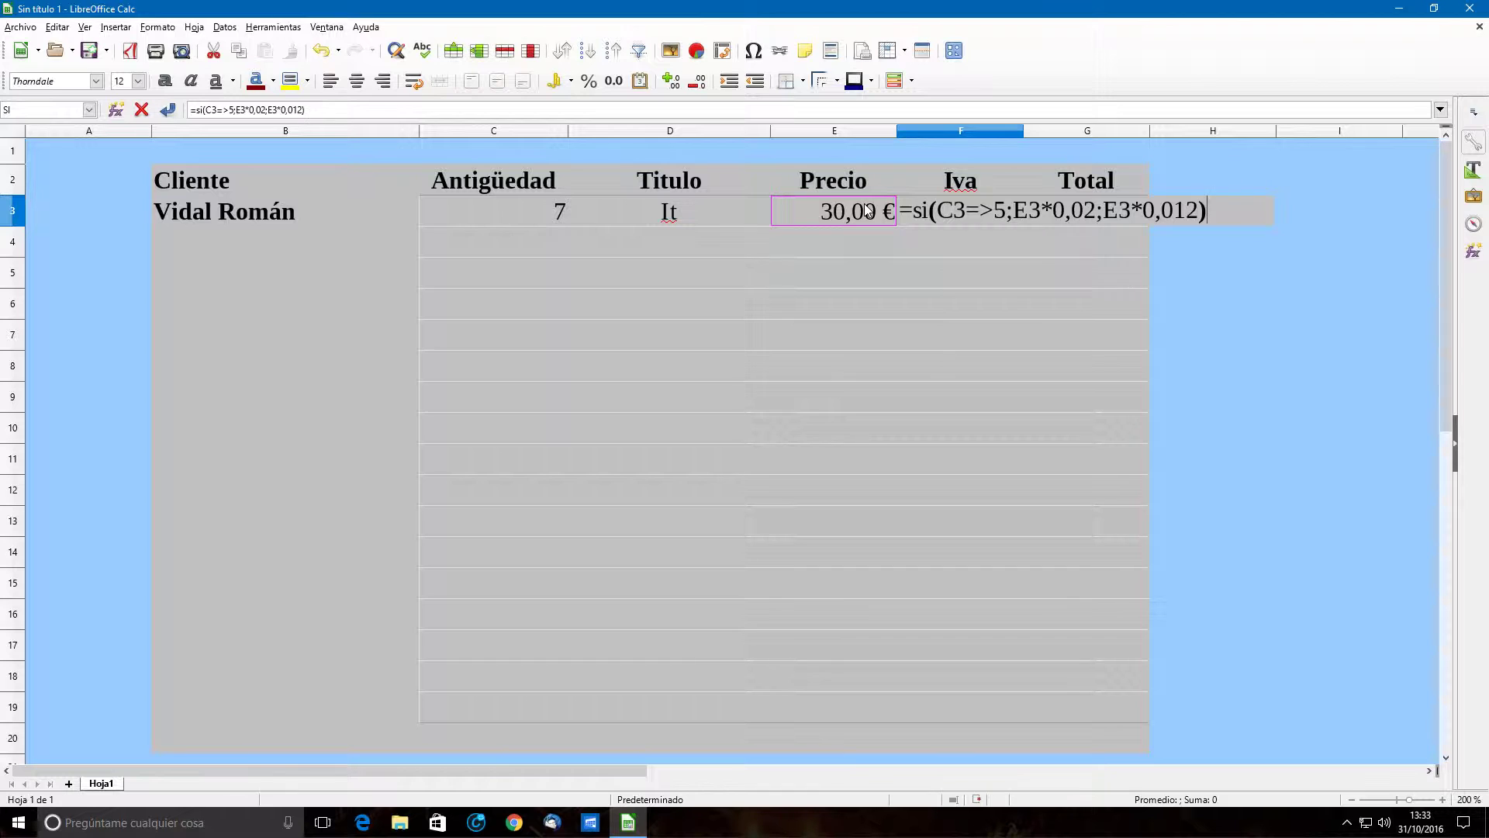